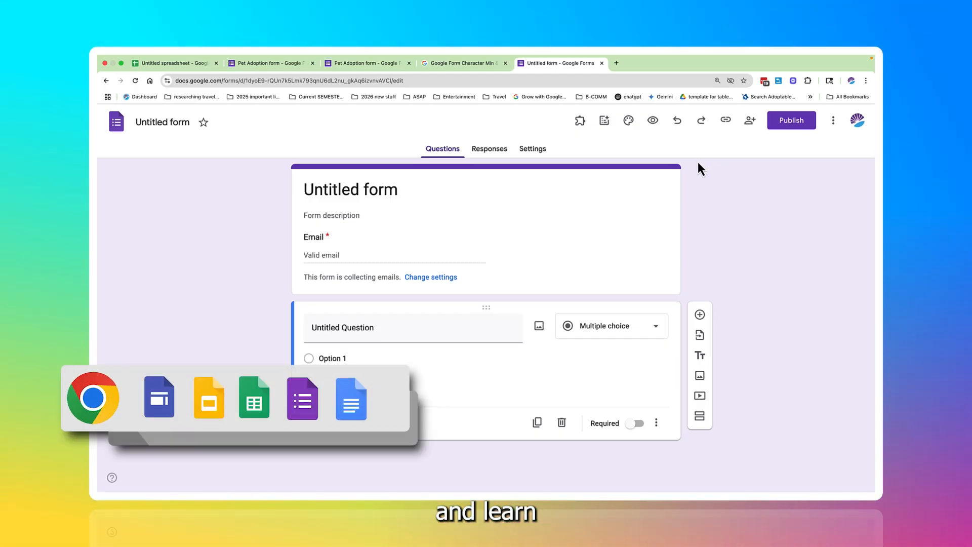
scroll(697, 161, down, 1)
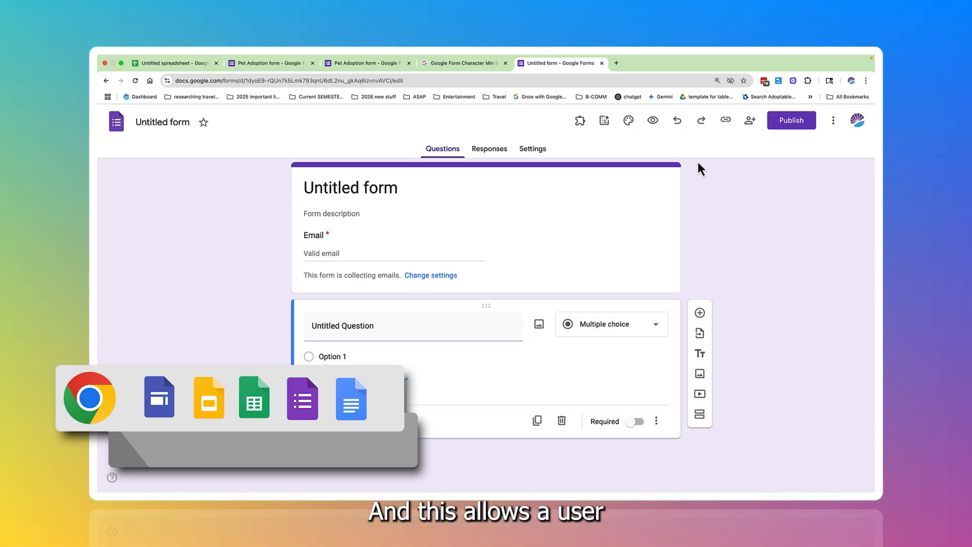
scroll(697, 162, up, 1)
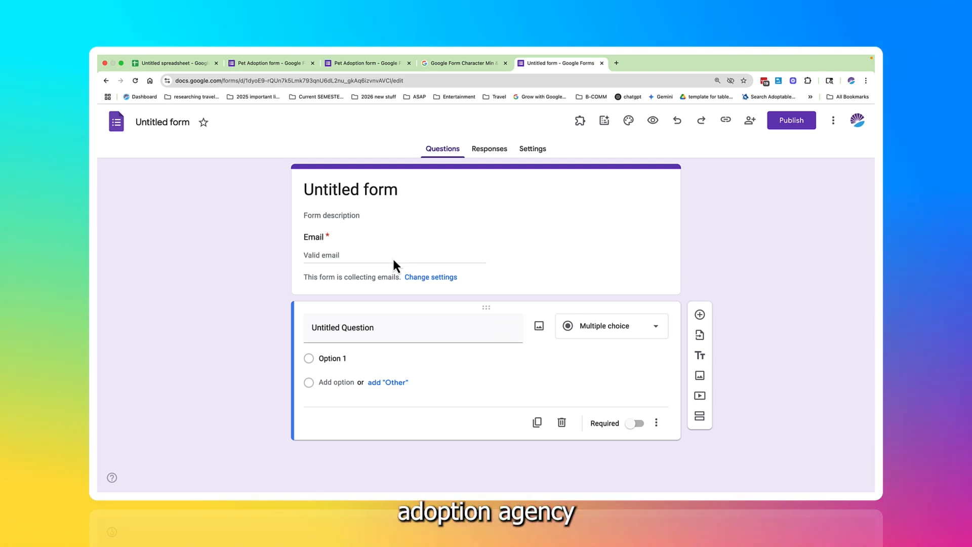
click(392, 260)
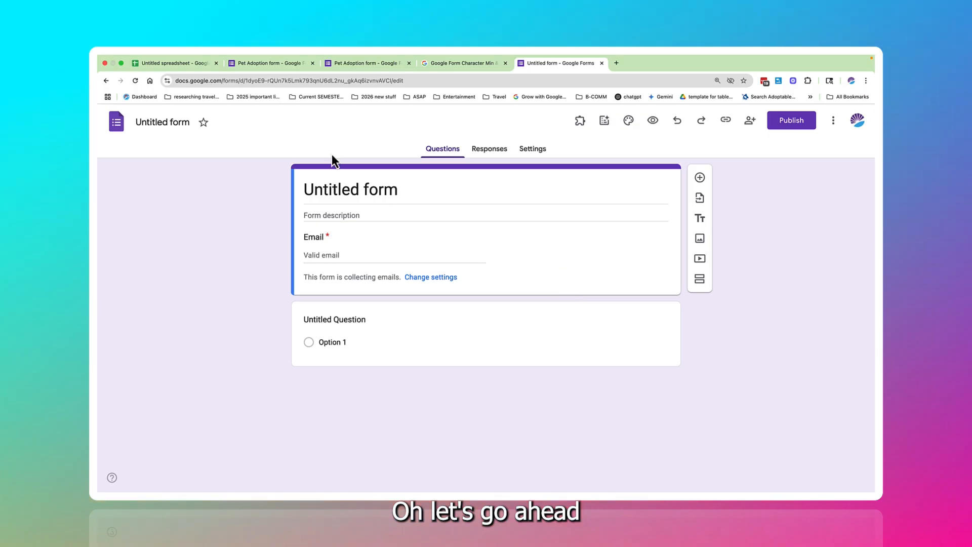
Step: Rename the untitled form "Animal Adoption form_Branching" and apply the same name as its heading
click(151, 122)
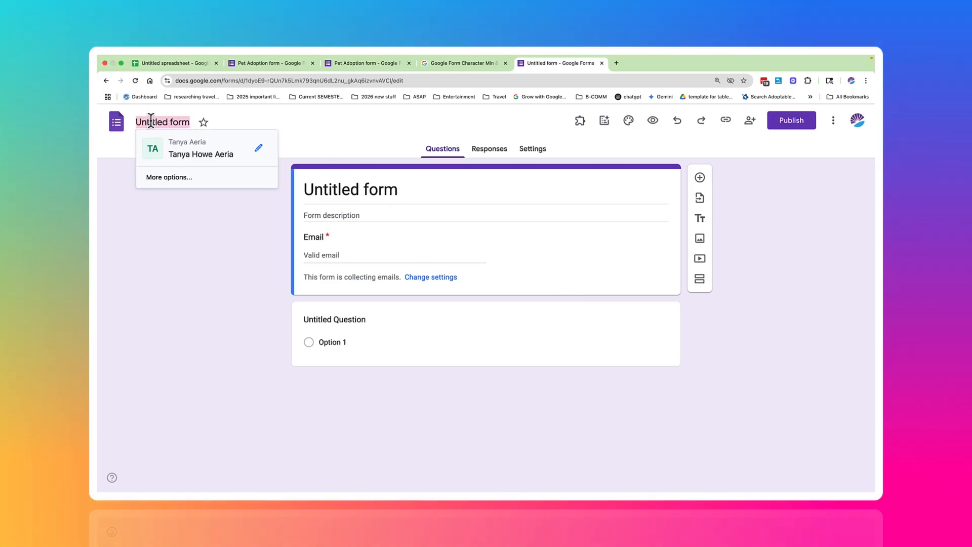
text(P)
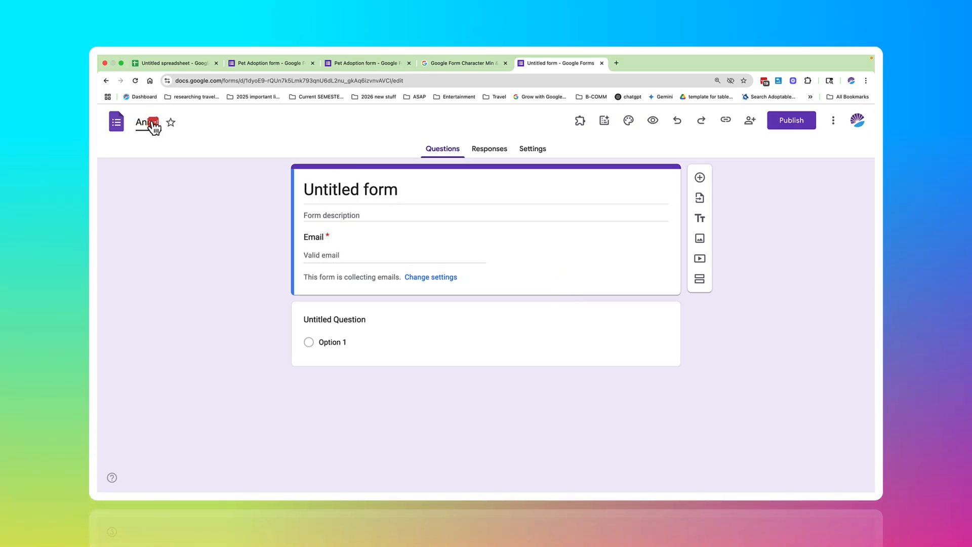
text(nimal)
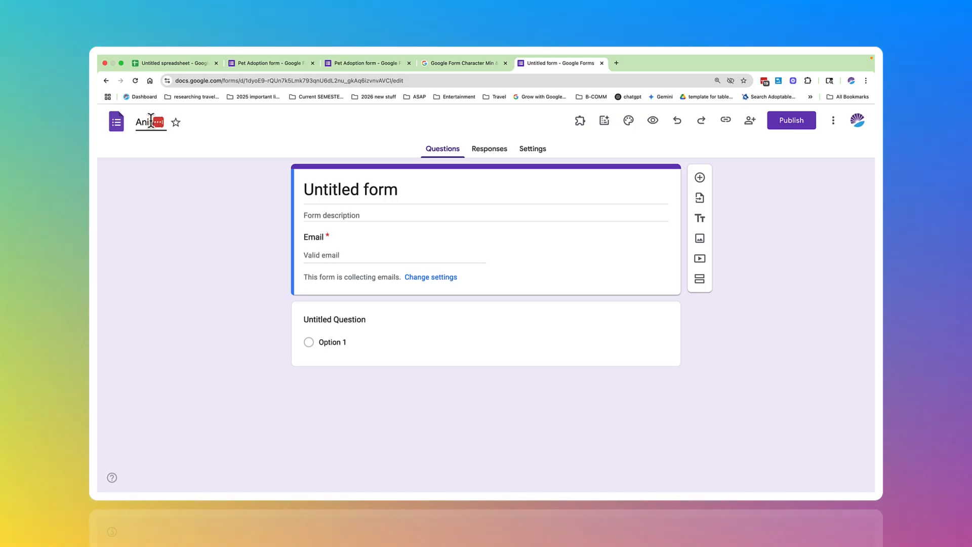
text( A)
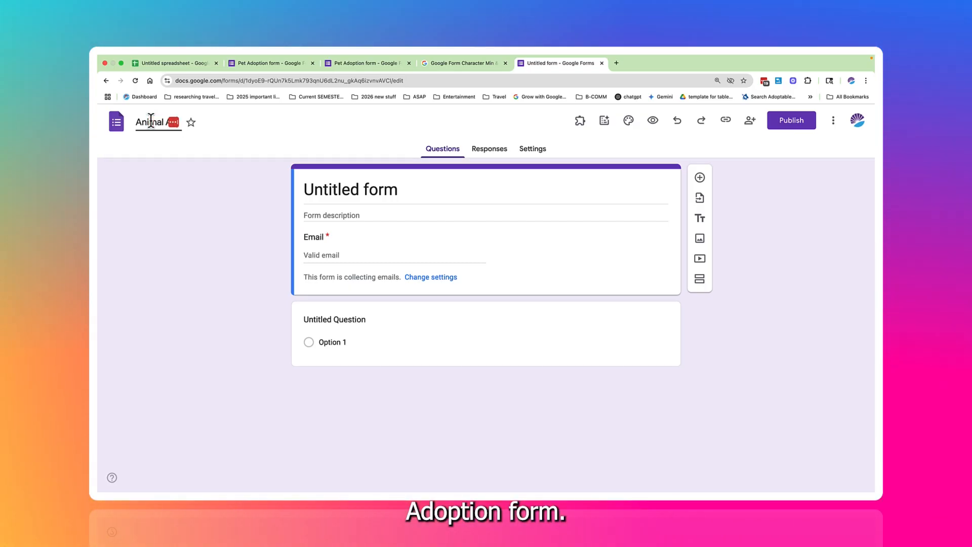
text(doption for)
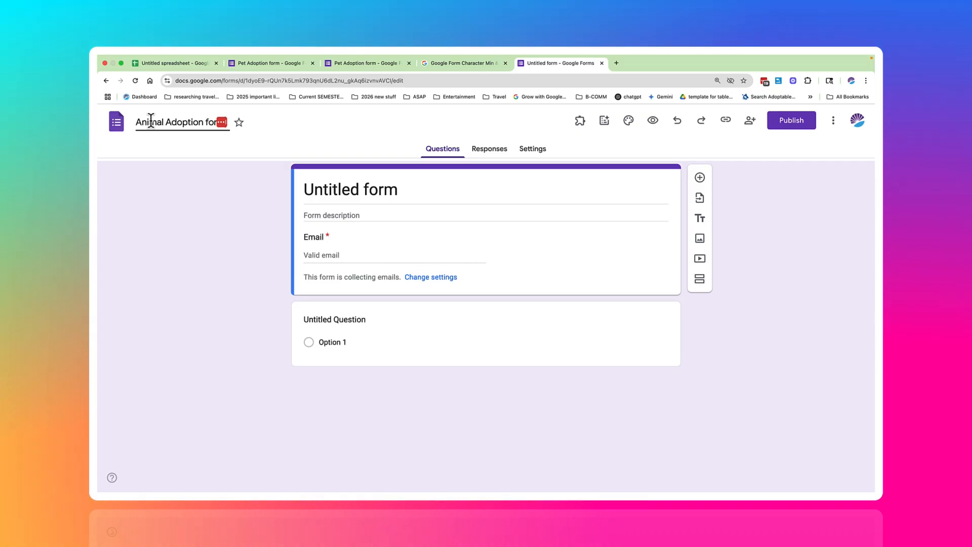
text(m_B)
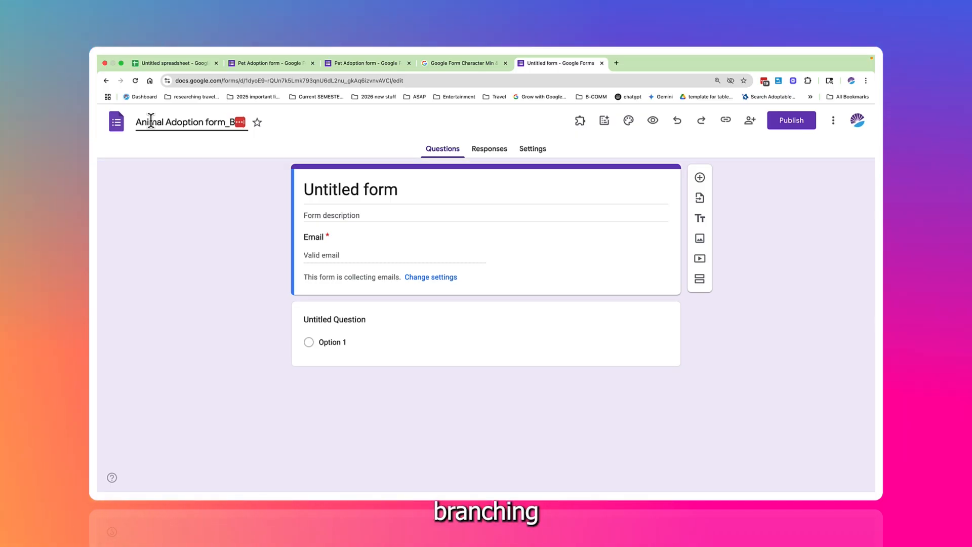
text(ranchi)
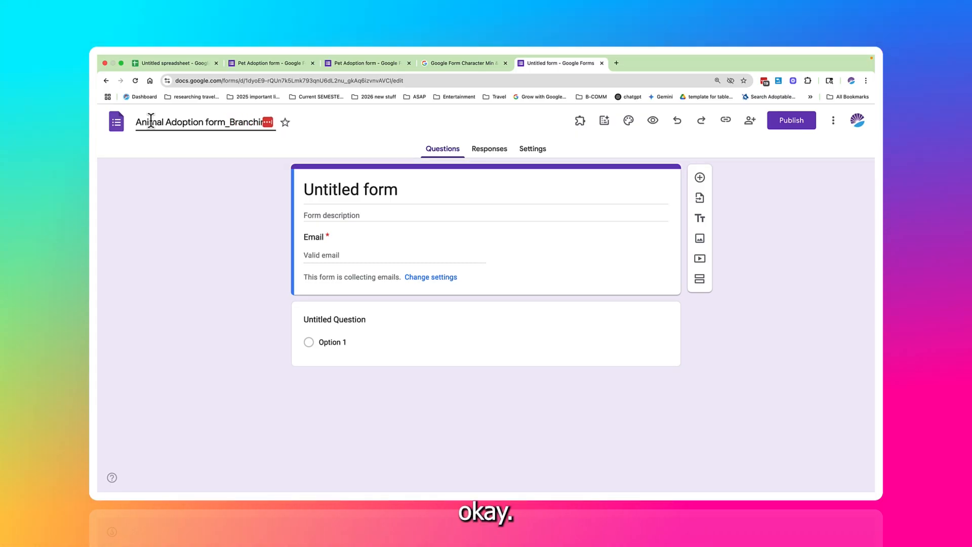
click(323, 191)
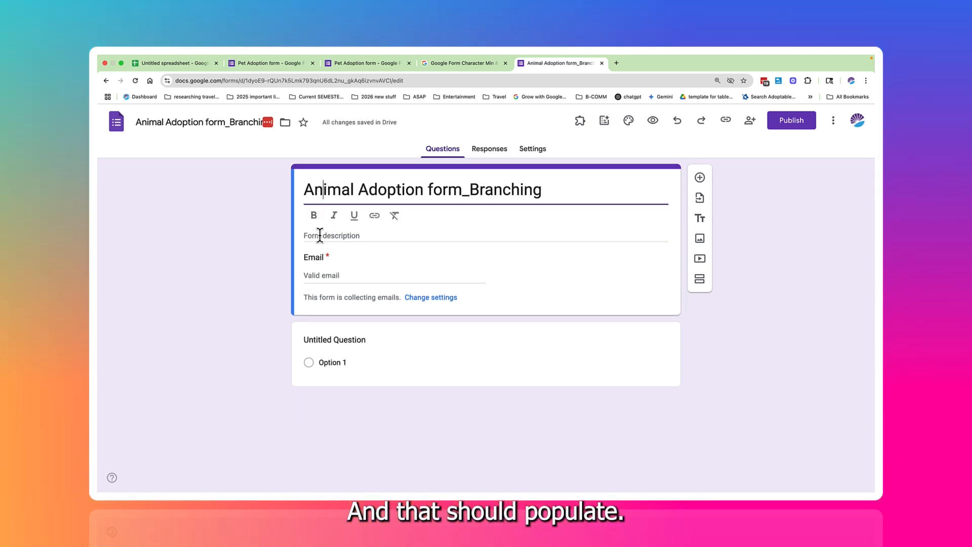
text(a)
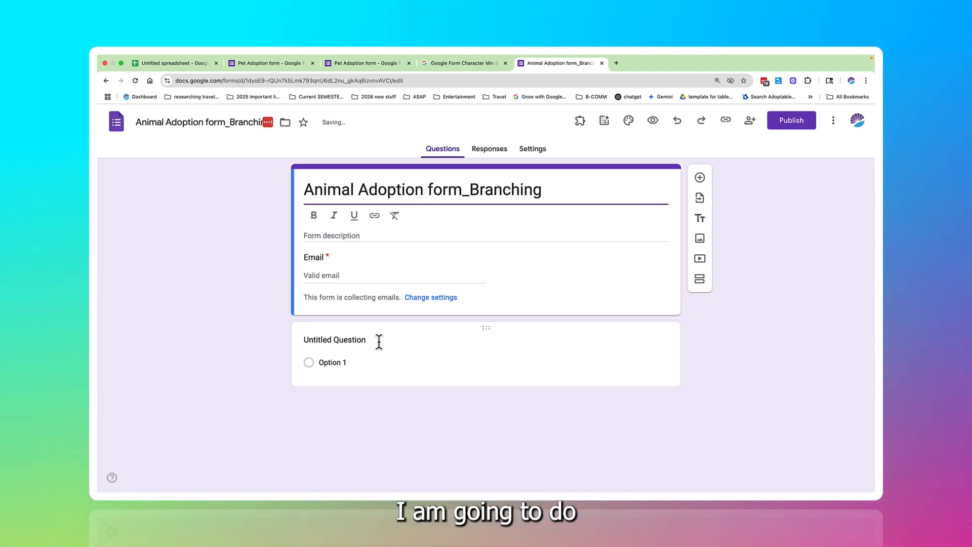
Step: Turn the untitled first question into "What is your name" with a short answer response
click(374, 338)
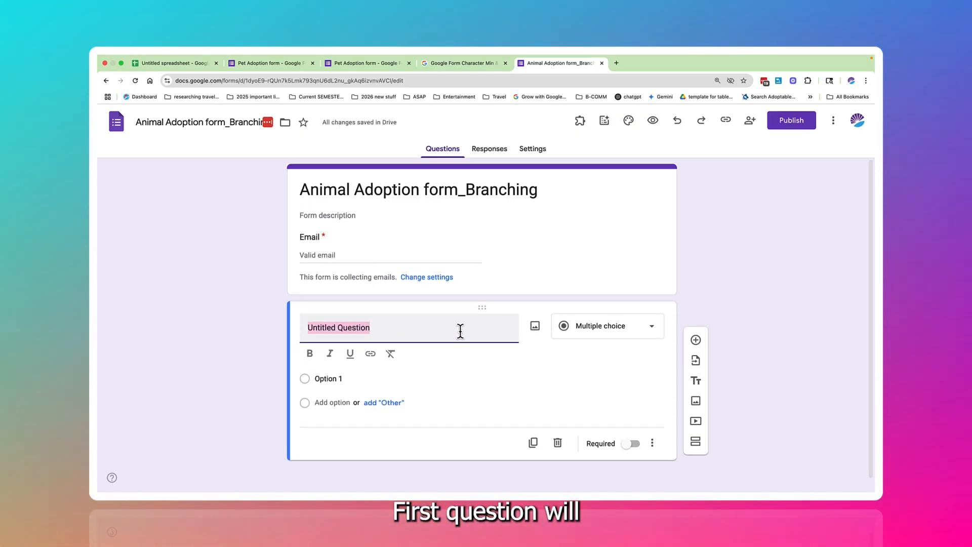
text(What is )
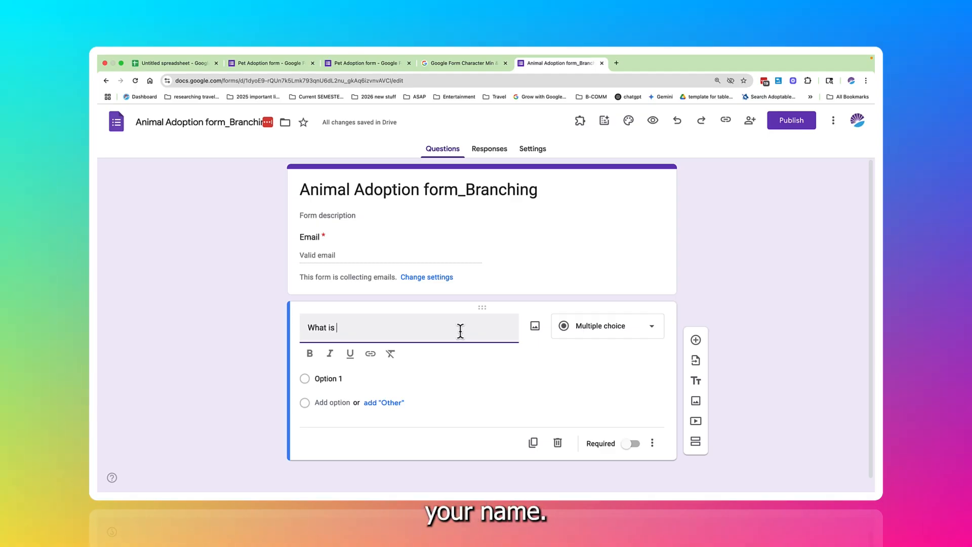
text(your name)
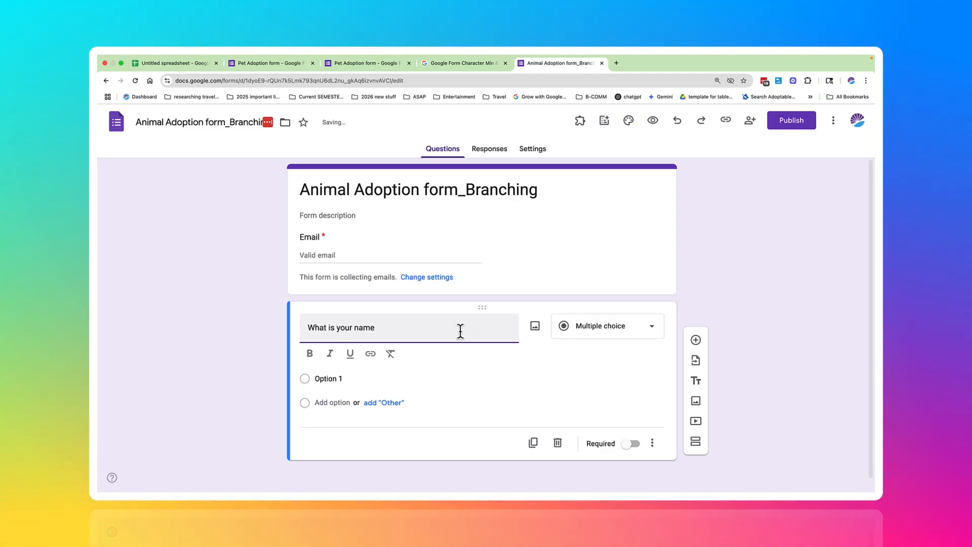
click(619, 332)
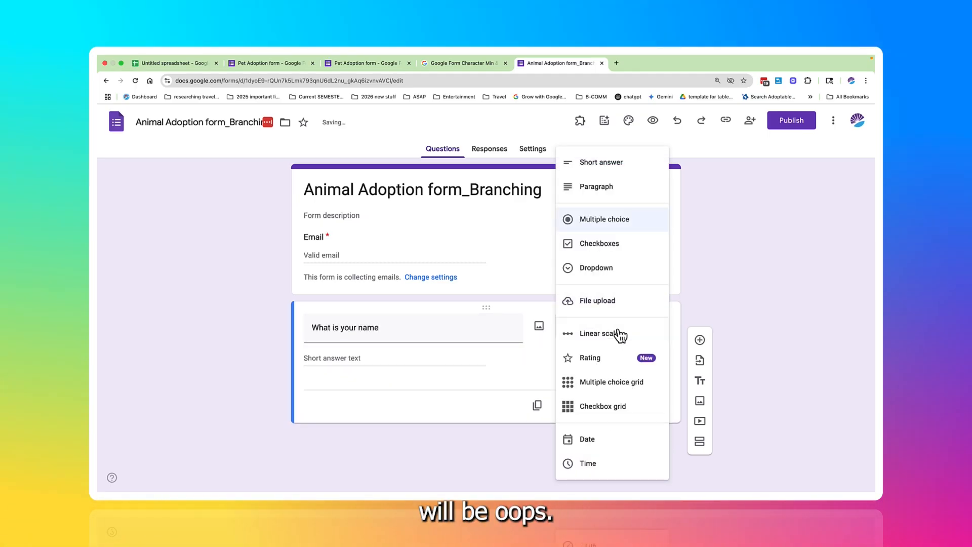
click(529, 351)
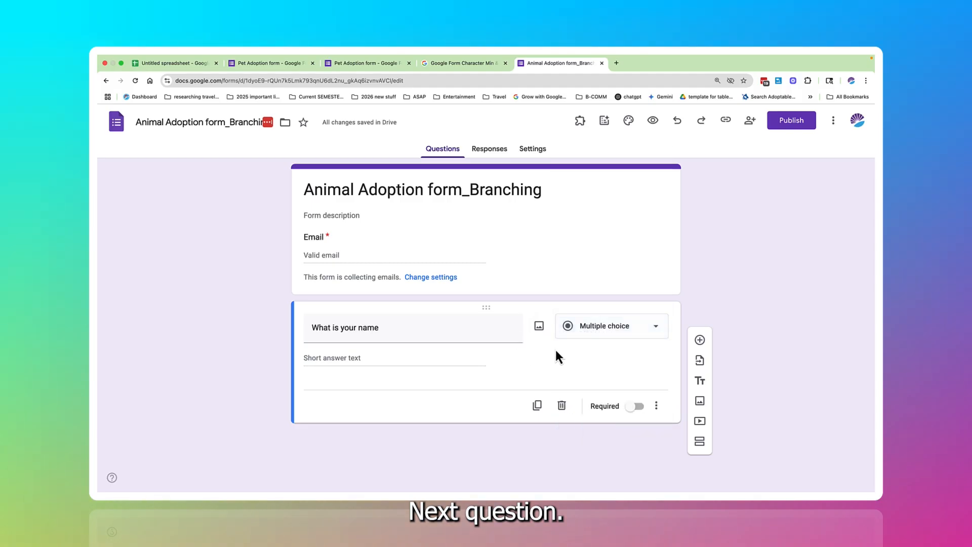
Step: Add a multiple choice question below the name question reading "What type of pet would you like to adopt?"
click(700, 340)
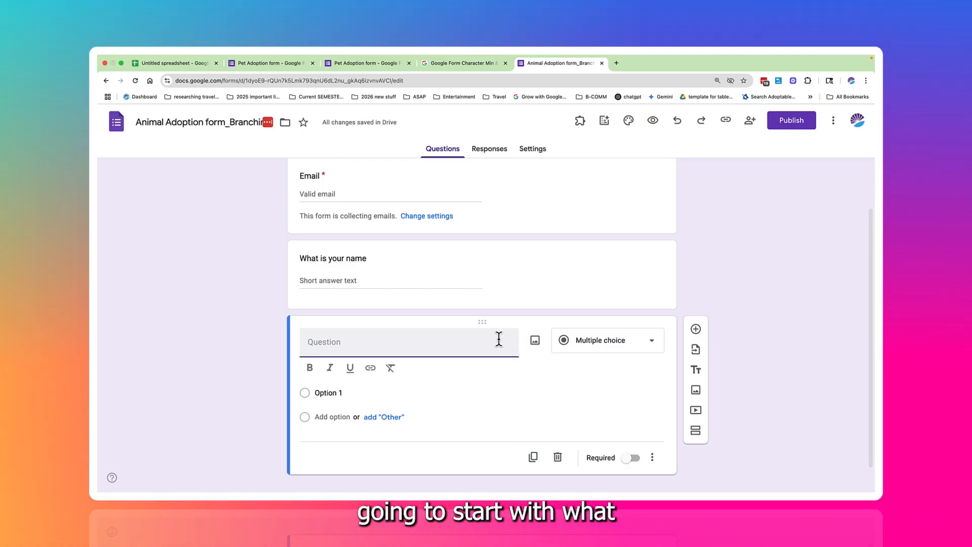
text(Whatea)
key(BackSpace)
key(BackSpace)
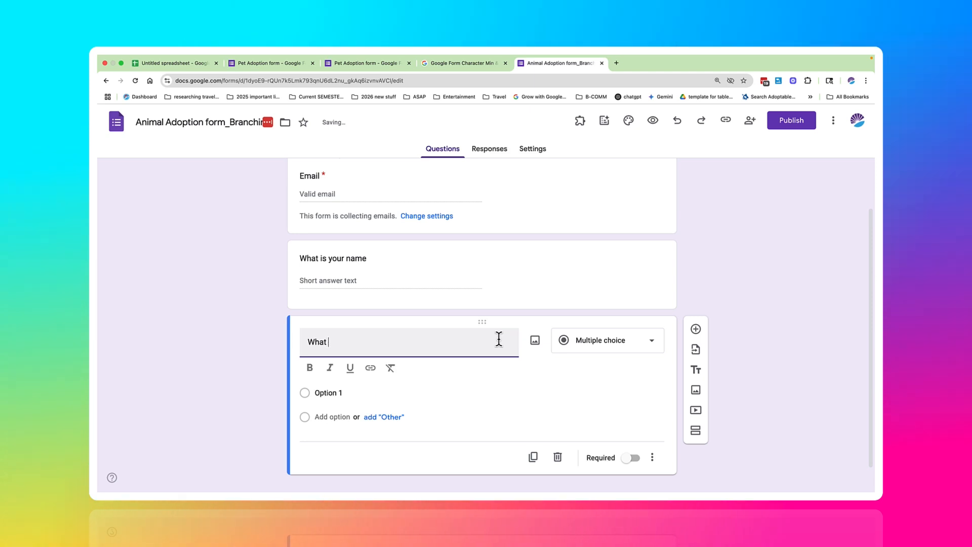
text(type of pet )
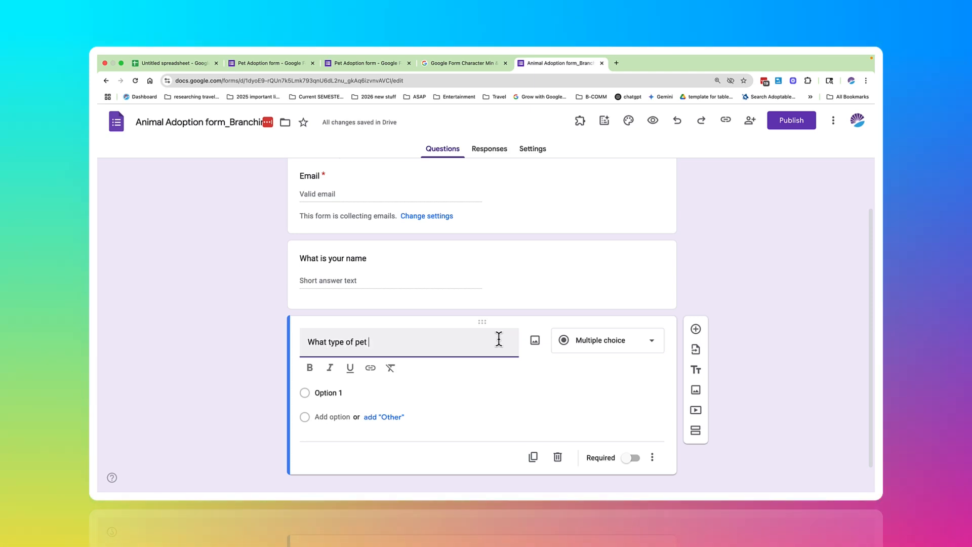
text(would you like)
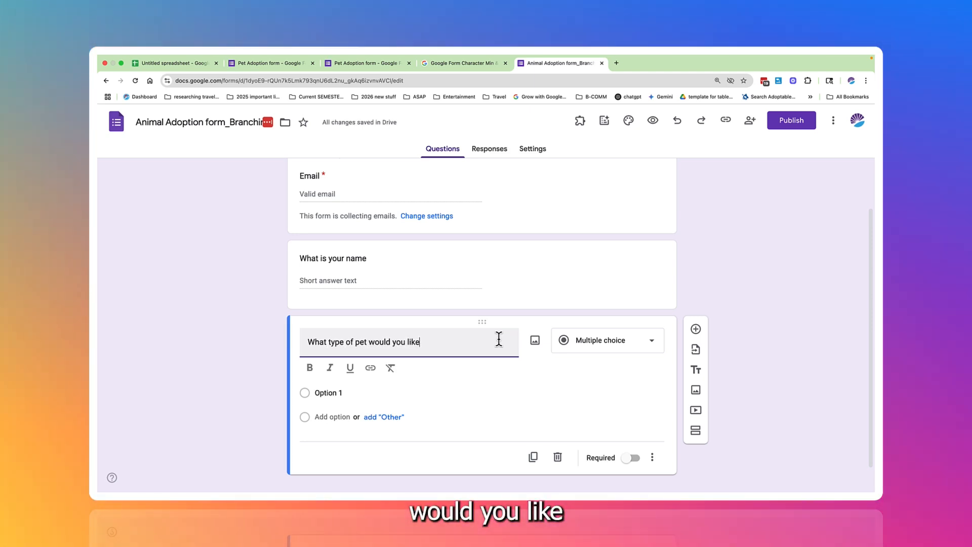
text( to adopt?)
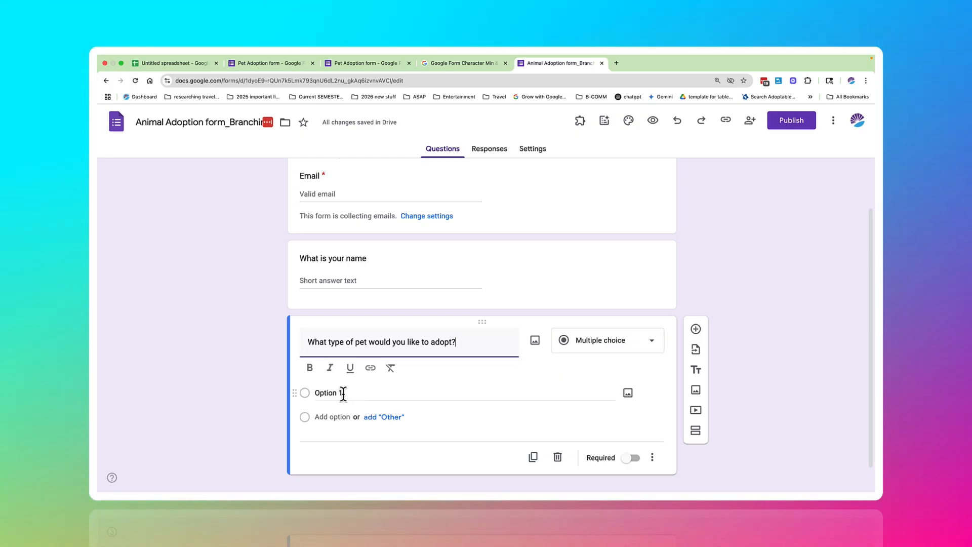
Step: Give the pet type question the three answer options Dog, Cat and Bird
click(343, 392)
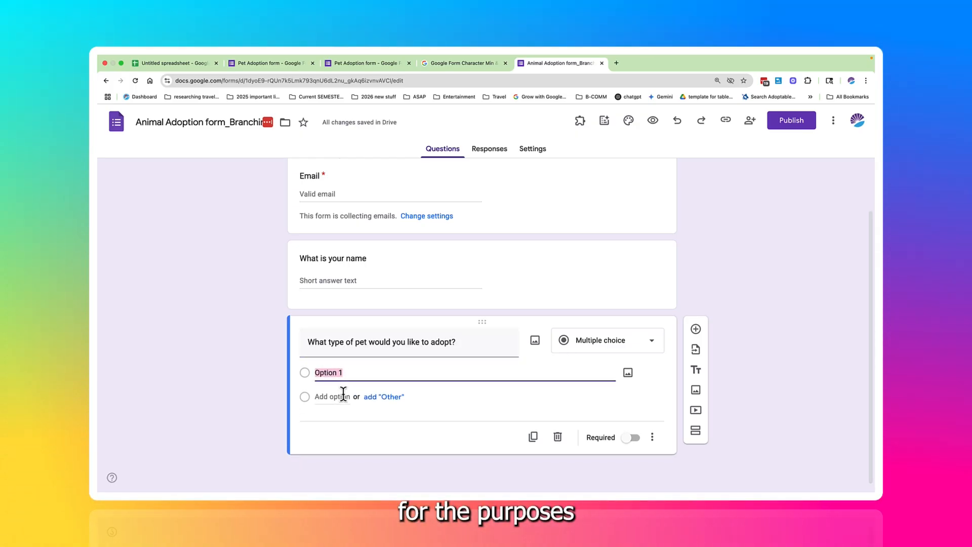
key(BackSpace)
key(BackSpace)
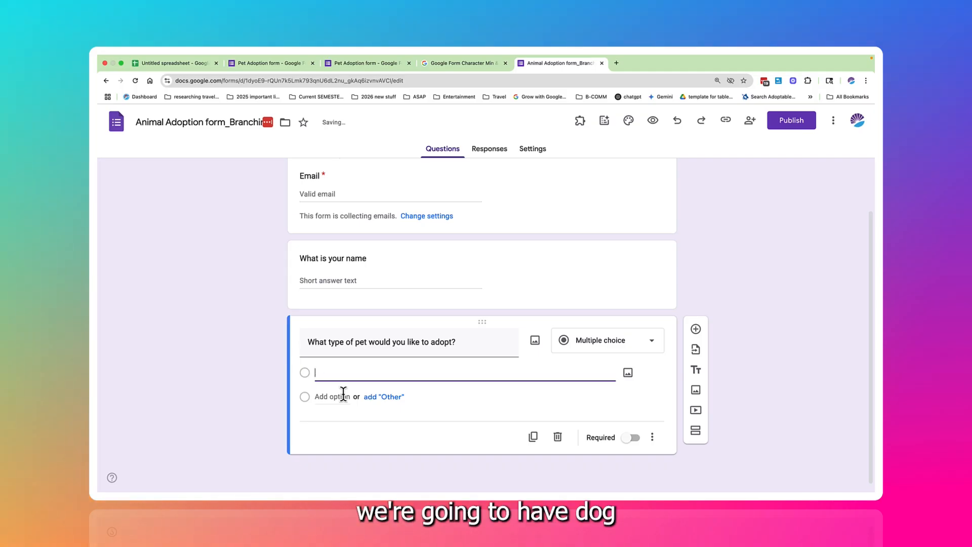
text(Dog)
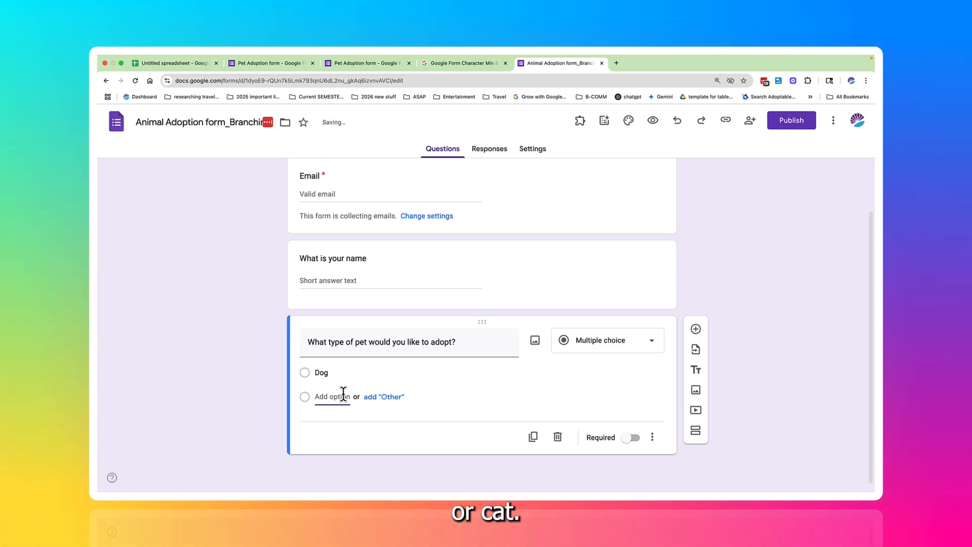
click(343, 394)
text(Cat)
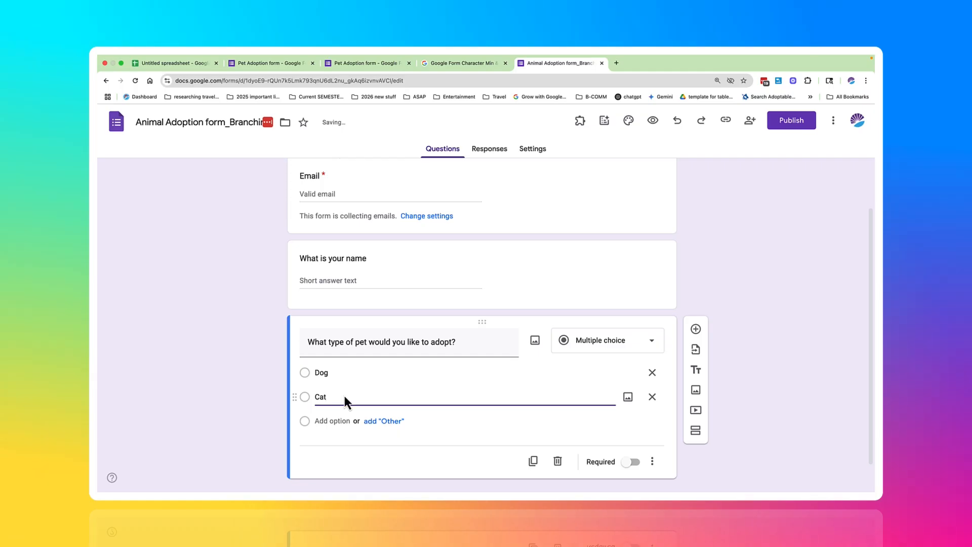
click(334, 426)
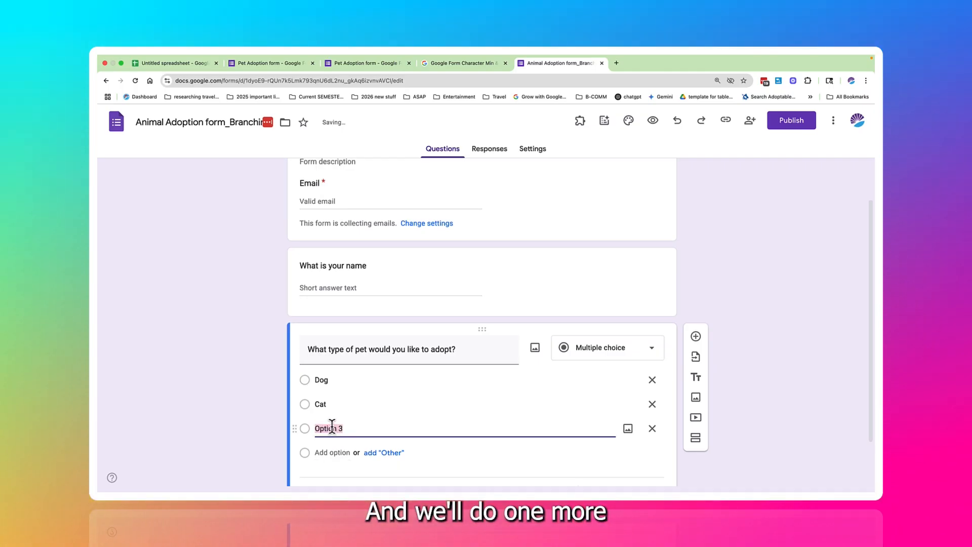
text(Bird)
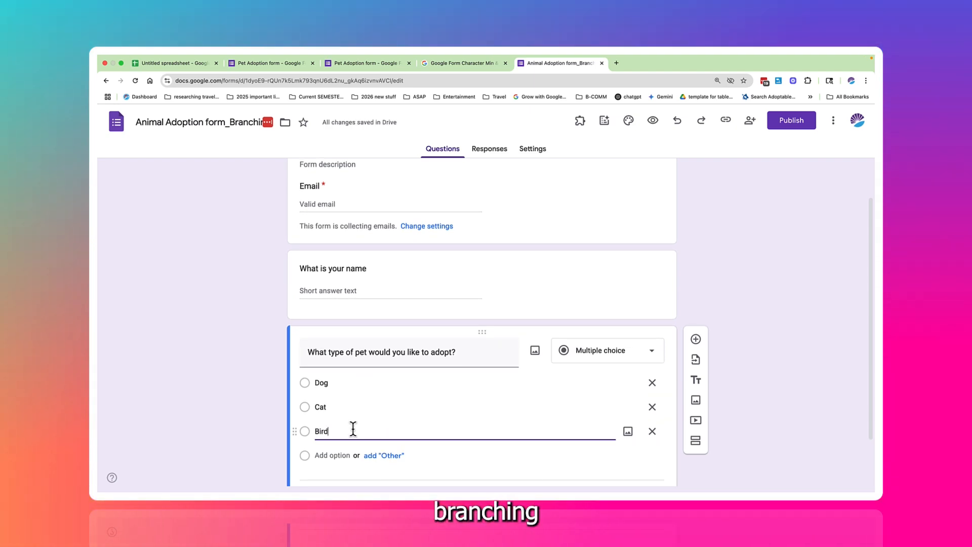
Step: Add a new section after the pet type question and title it "Adopt a Dog"
scroll(353, 427, down, 2)
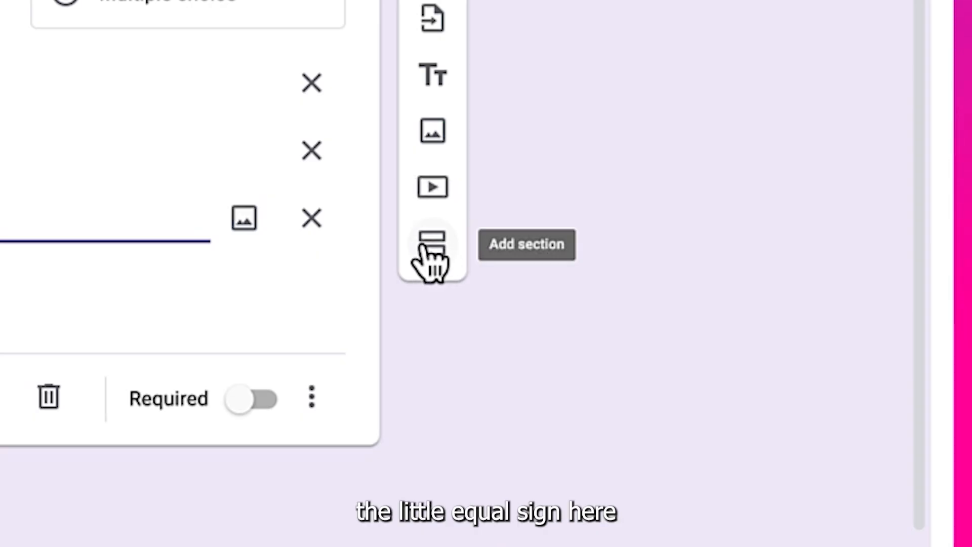
click(431, 247)
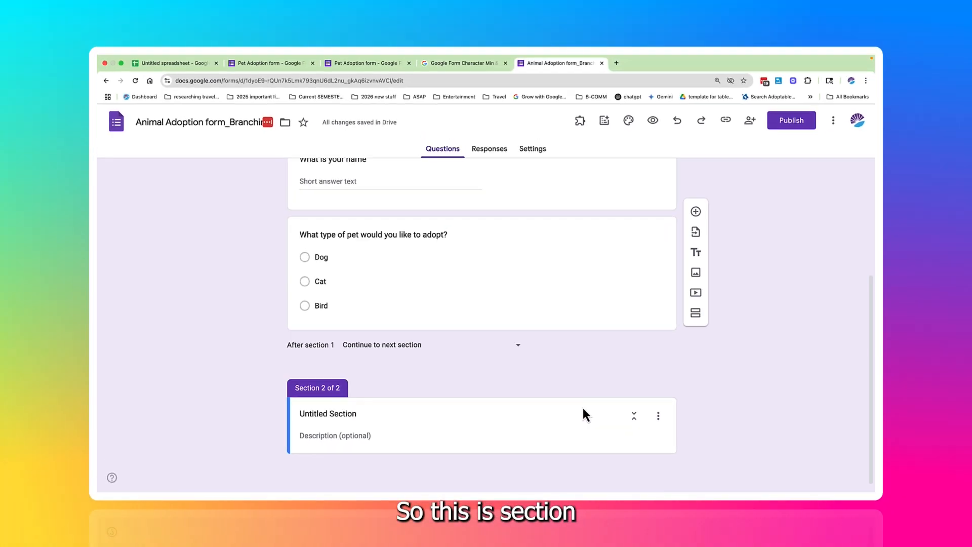
click(370, 412)
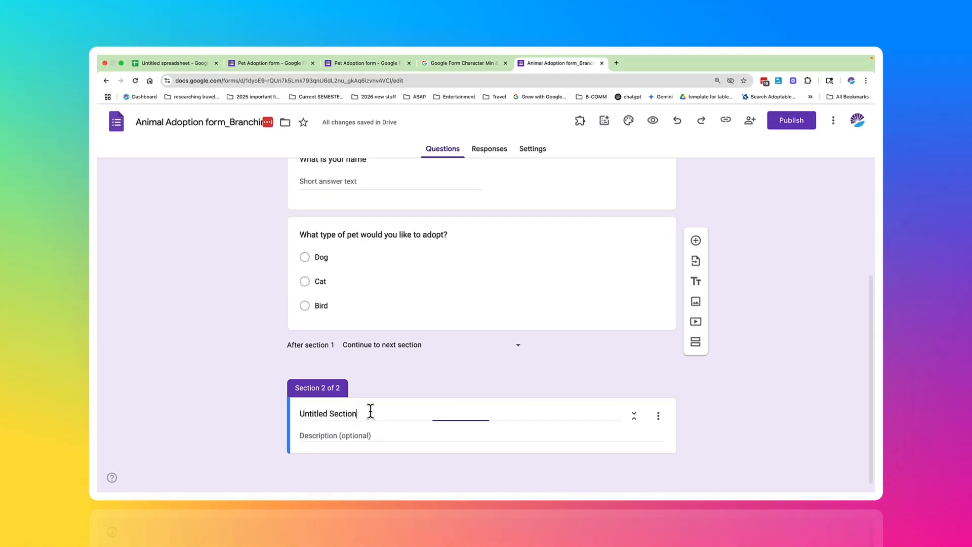
key(BackSpace)
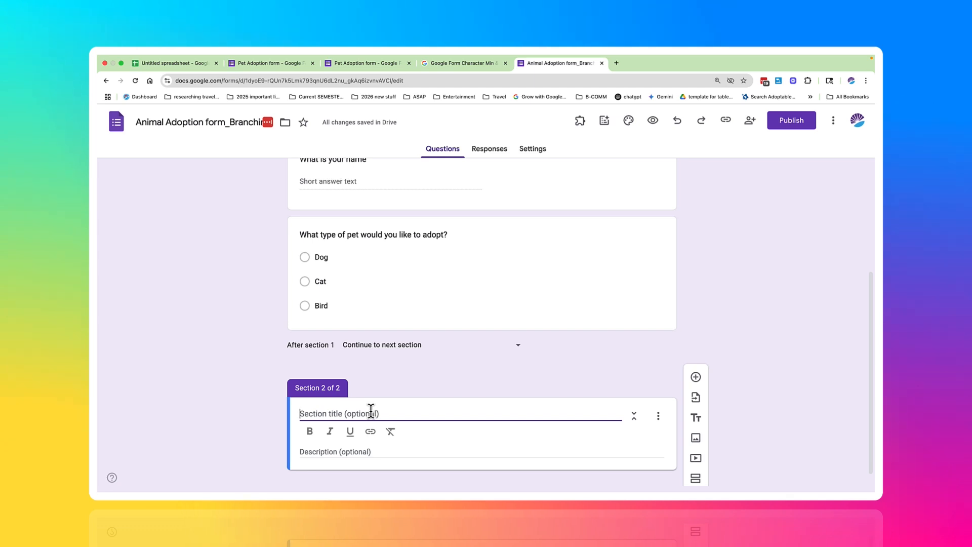
text(Ad)
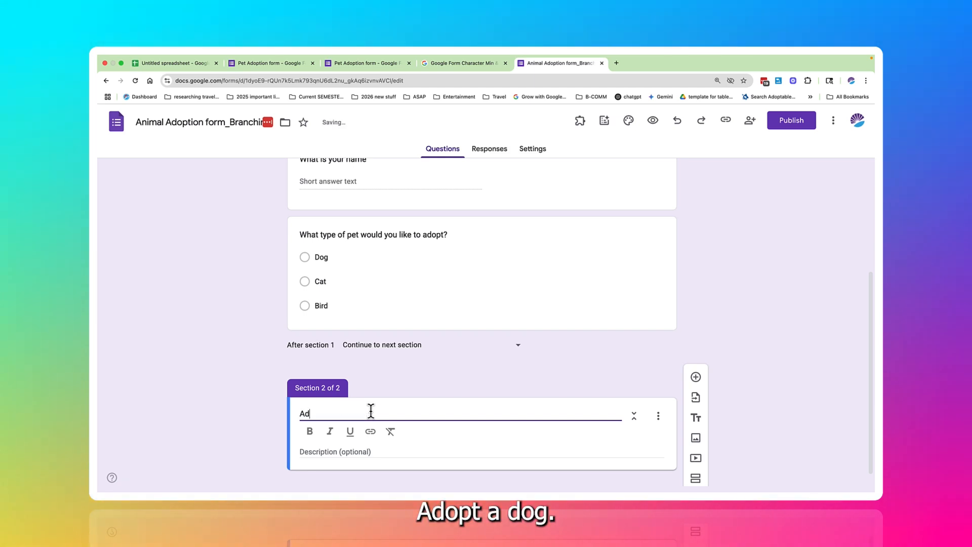
text(opt a)
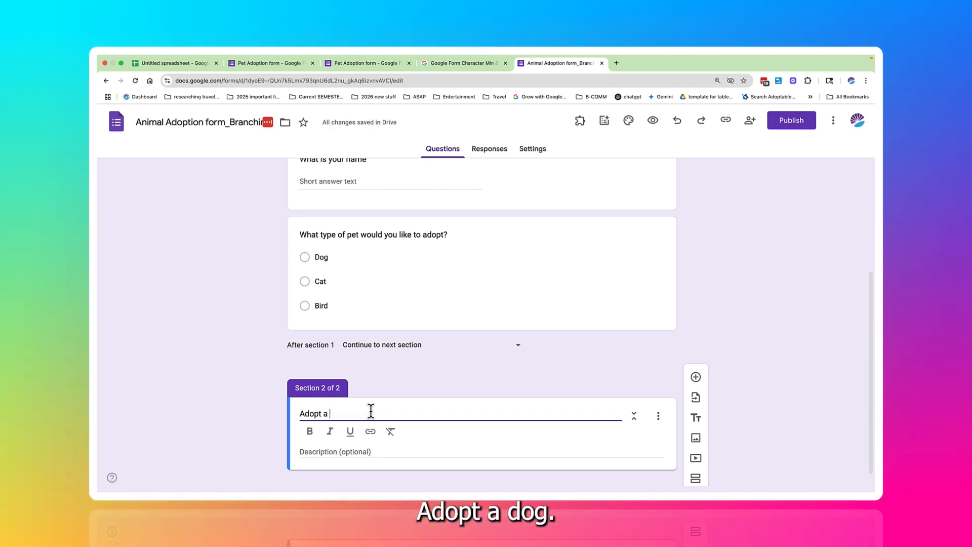
text( Dog)
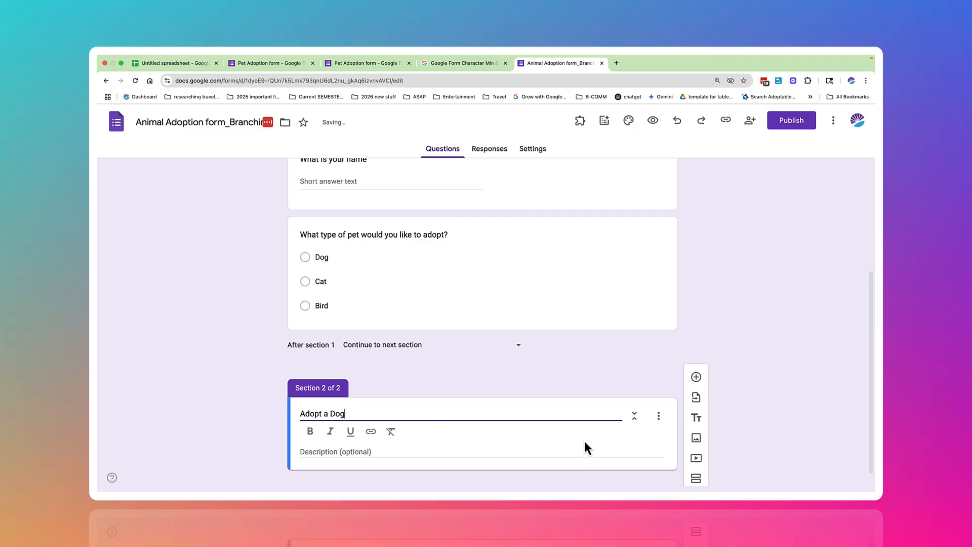
Step: Add a new section after the "Adopt a Dog" section and title it "Adopt a Cat"
click(695, 477)
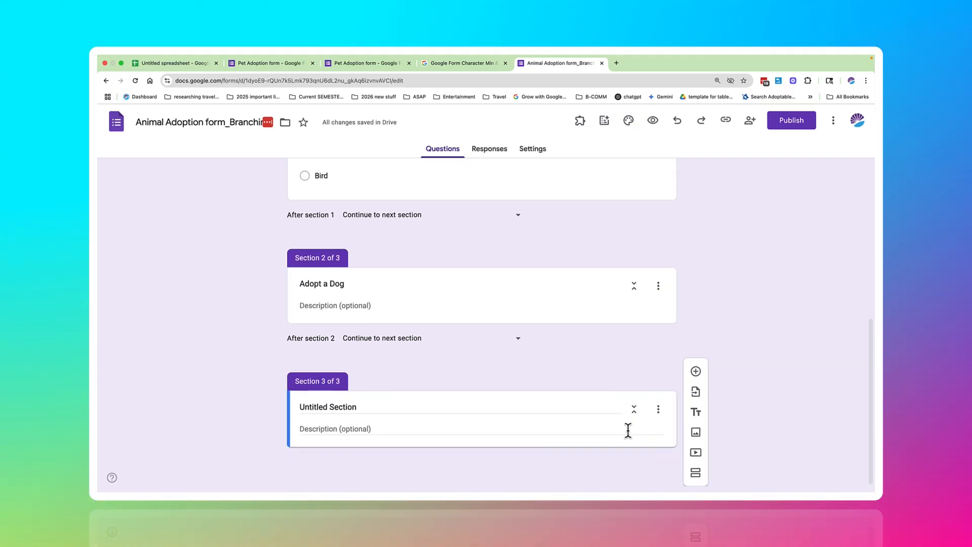
click(584, 404)
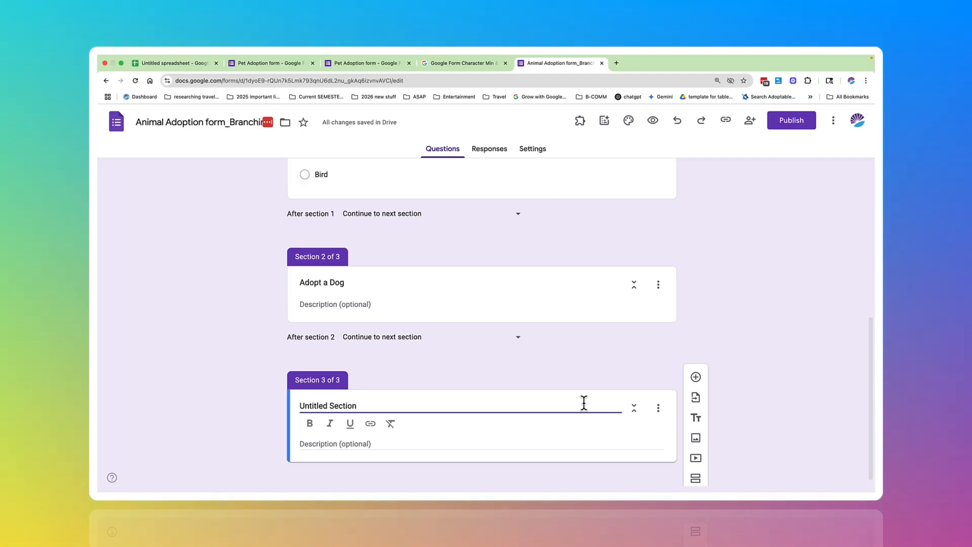
key(BackSpace)
key(BackSpace)
key(BackSpace)
key(BackSpace)
key(BackSpace)
key(BackSpace)
key(BackSpace)
key(BackSpace)
key(BackSpace)
key(BackSpace)
key(BackSpace)
key(BackSpace)
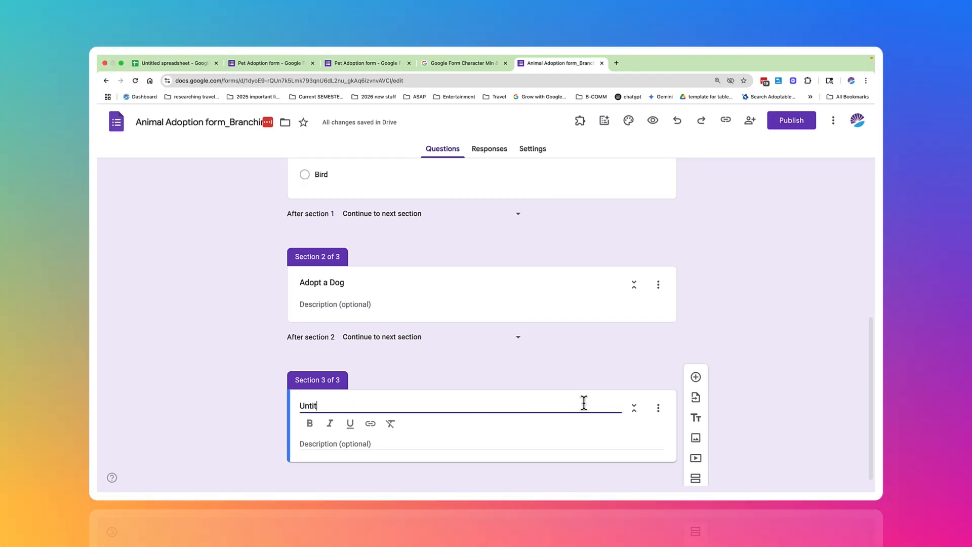
text(Adopt a Cat)
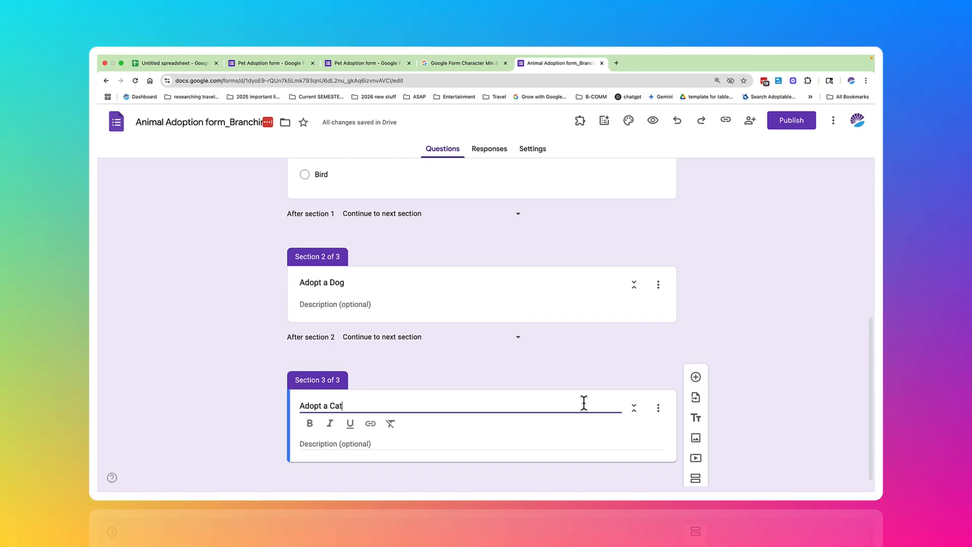
Step: Add another section after "Adopt a Cat" and title it "Adopt a Bird"
click(696, 479)
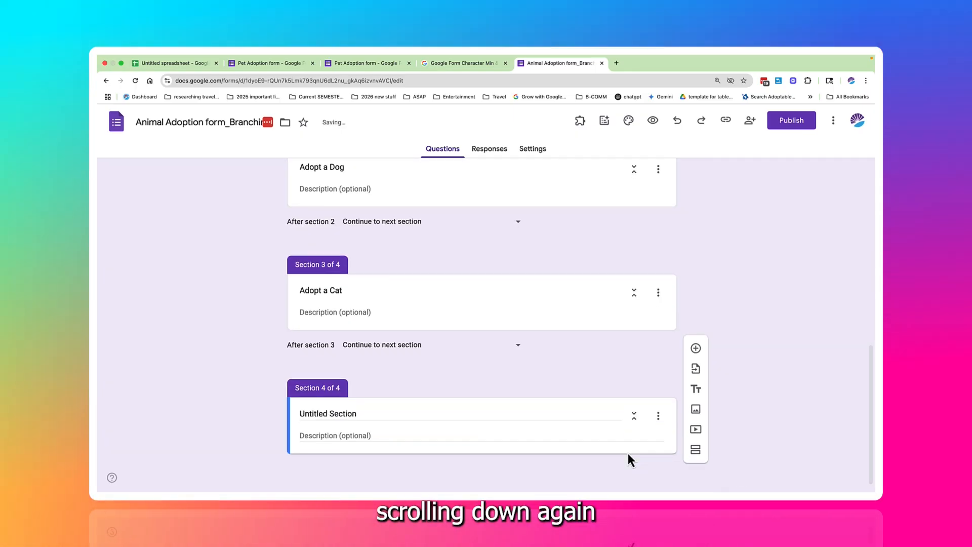
click(477, 403)
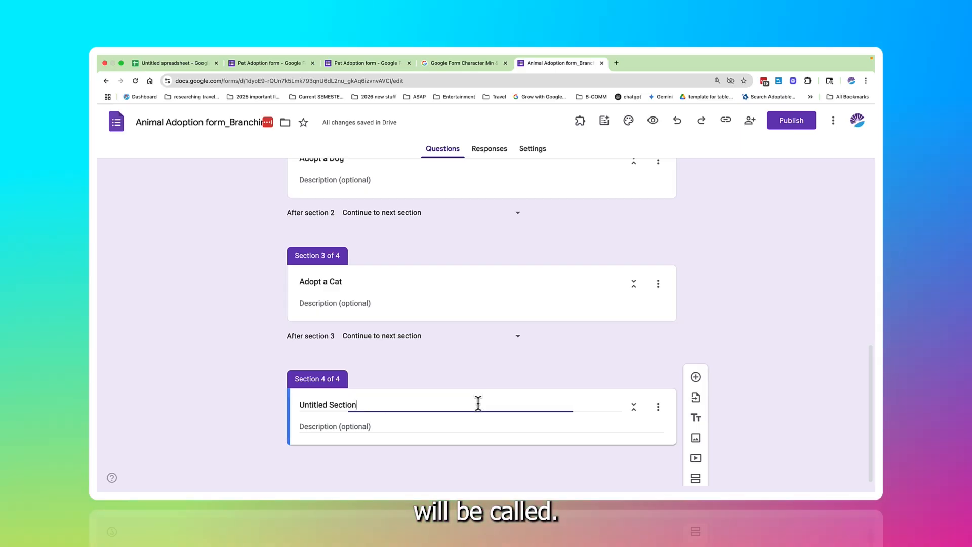
triple_click(477, 402)
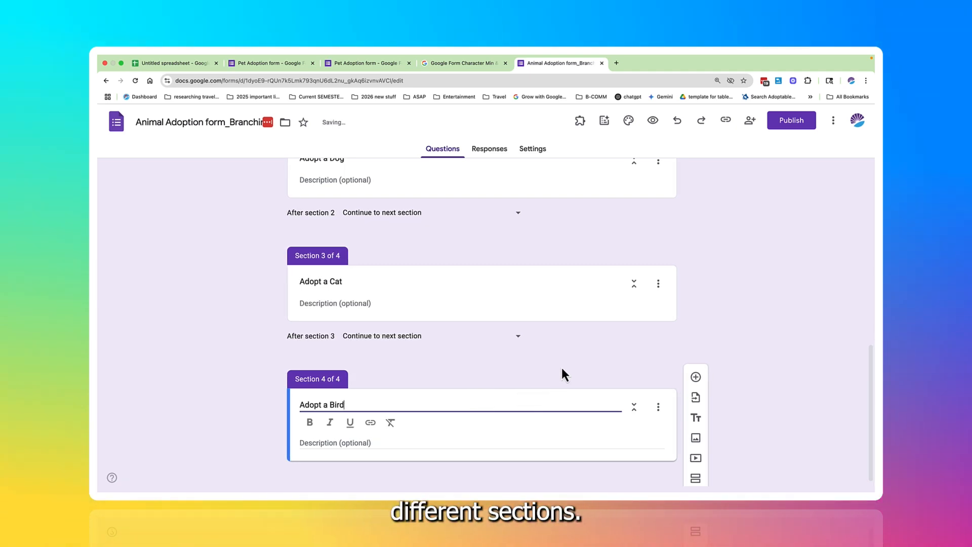
Step: Add a multiple choice question to the "Adopt a Dog" section reading "What age of dog are you looking to adopt?"
scroll(562, 369, up, 3)
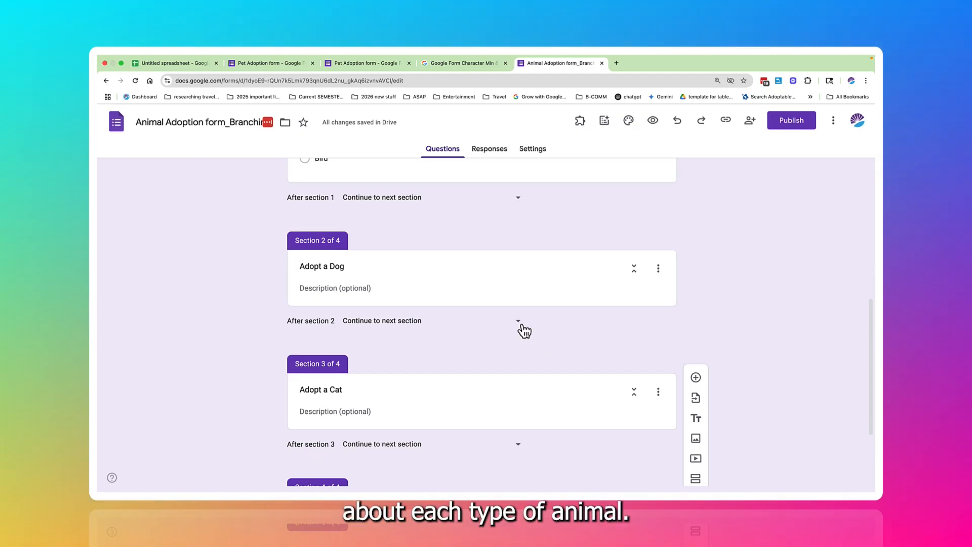
scroll(521, 323, up, 5)
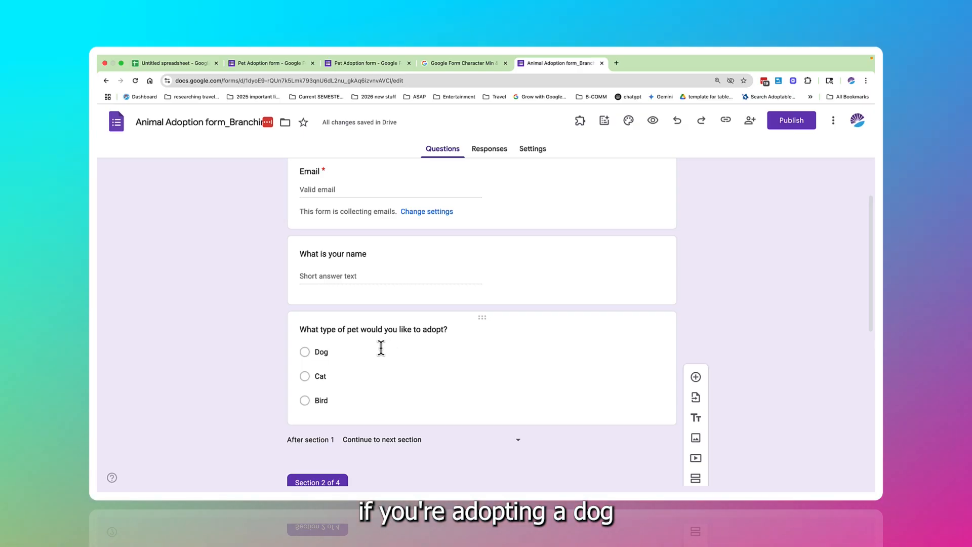
scroll(379, 364, down, 4)
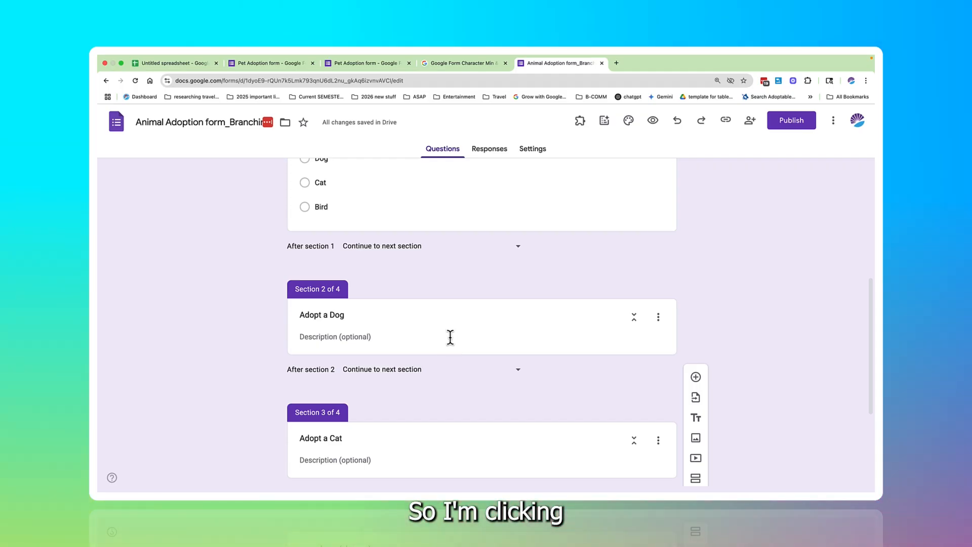
click(450, 335)
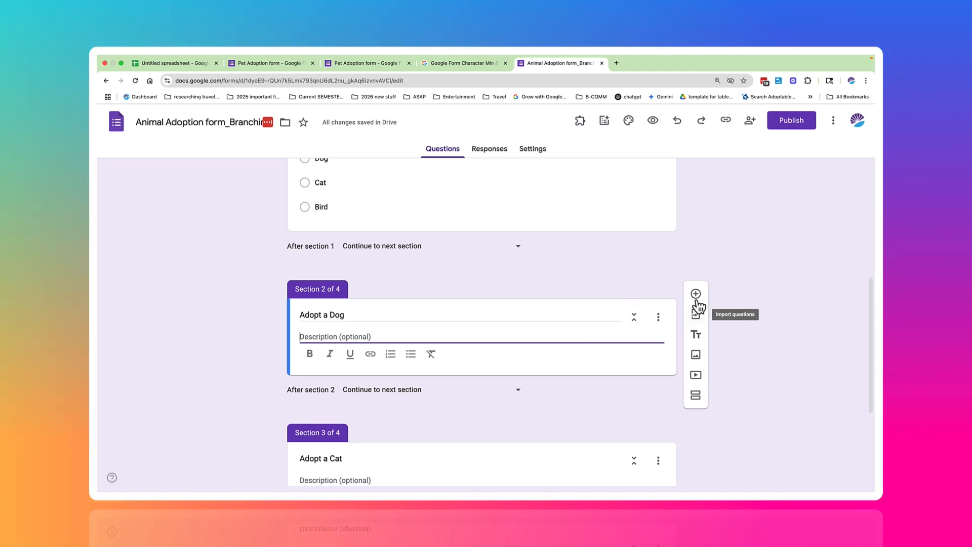
click(696, 296)
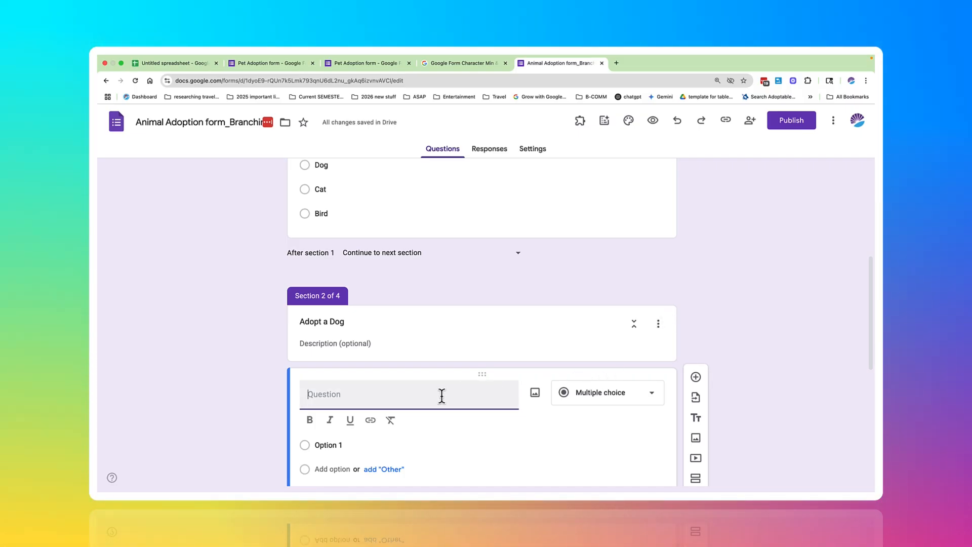
text(What )
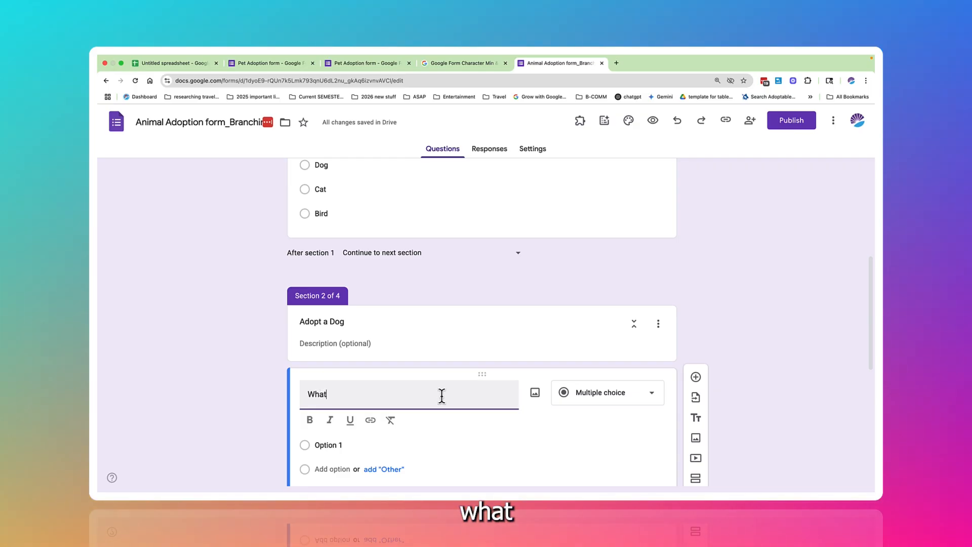
text(age d)
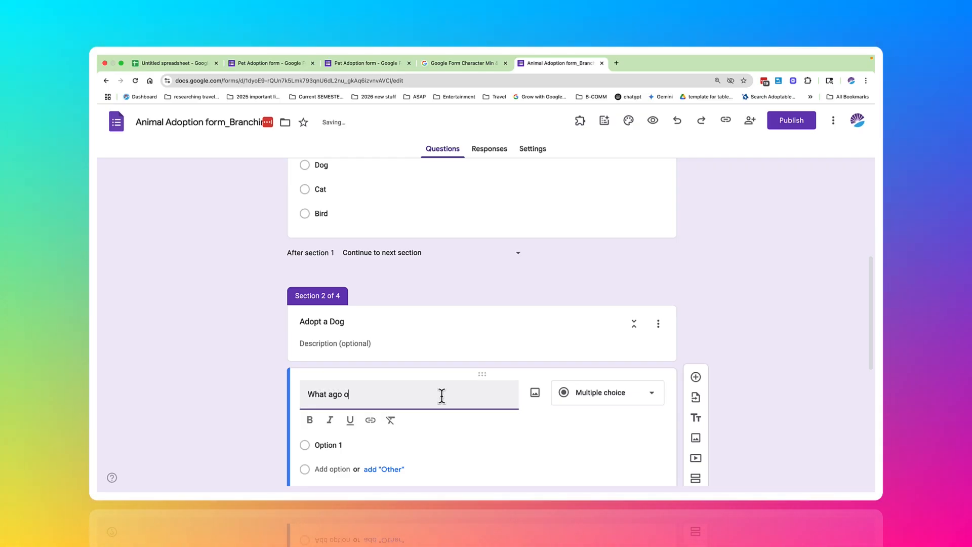
key(BackSpace)
text(of dog are)
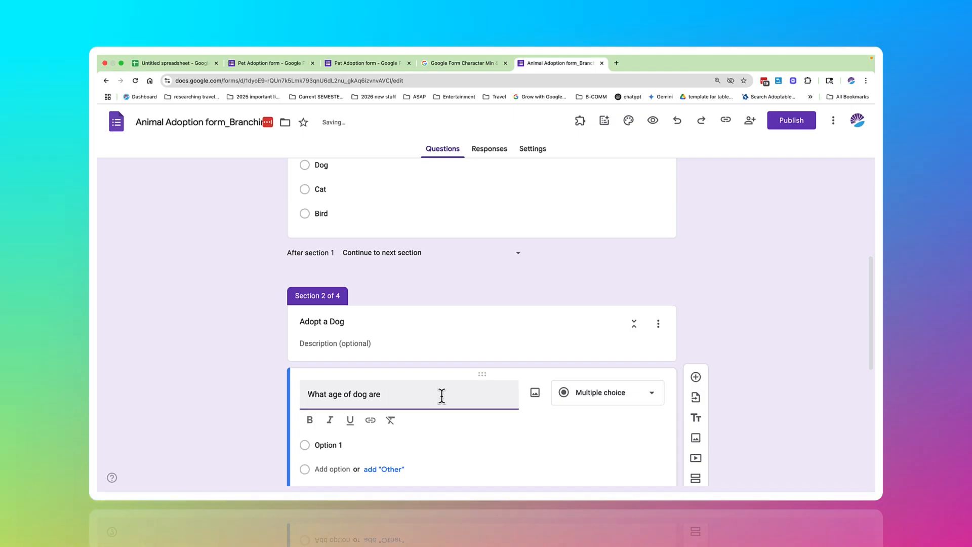
text(you lookin)
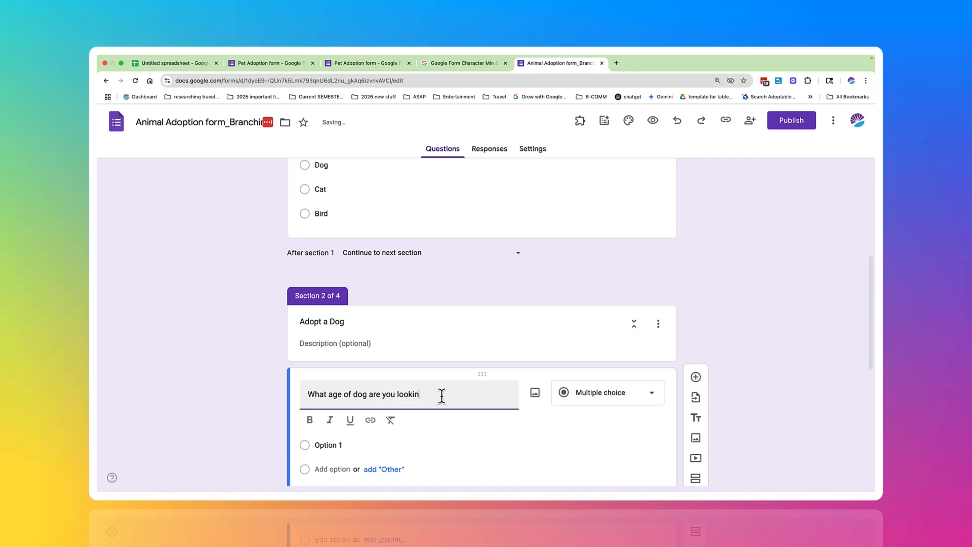
text(g to adopt?)
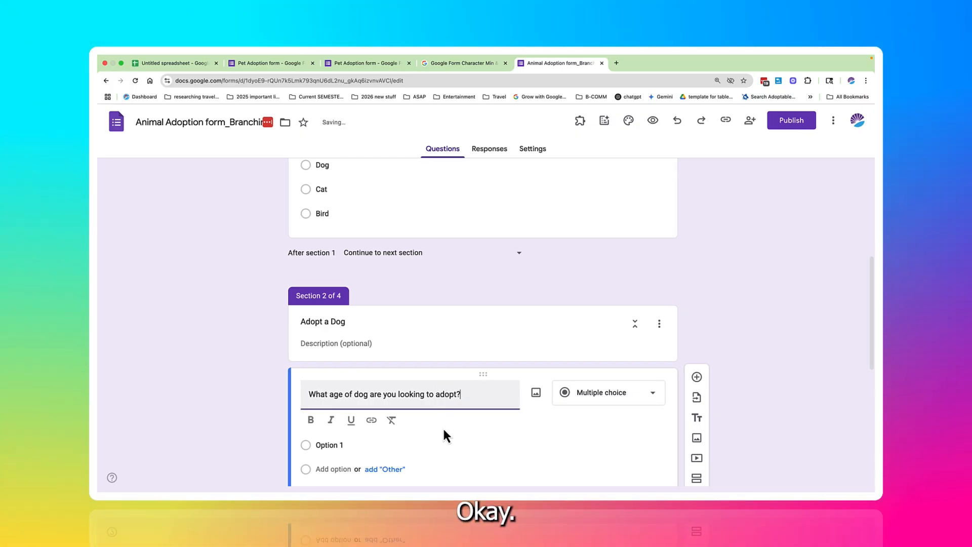
Step: Give the dog age question the three answer options Puppy, Aged 1-4 and Senior Dog
scroll(442, 429, down, 3)
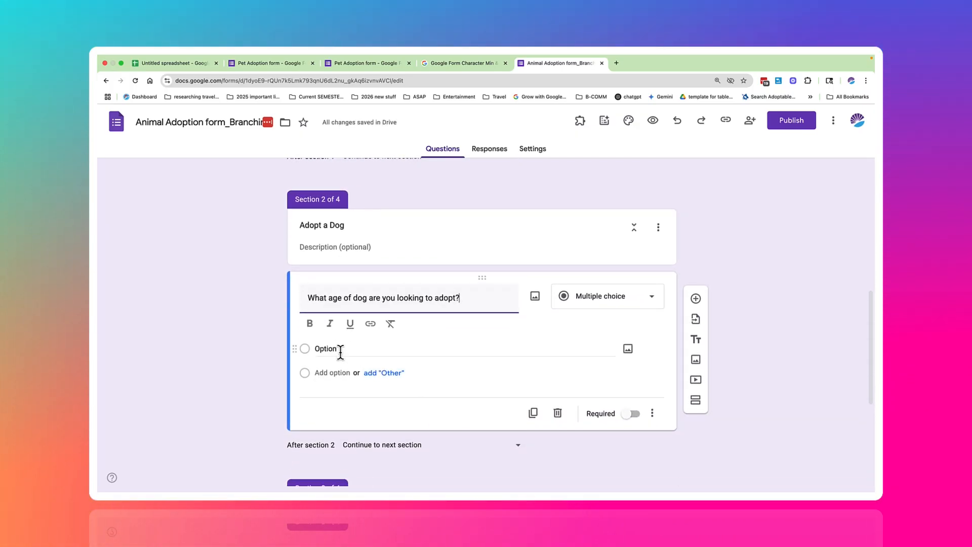
click(341, 349)
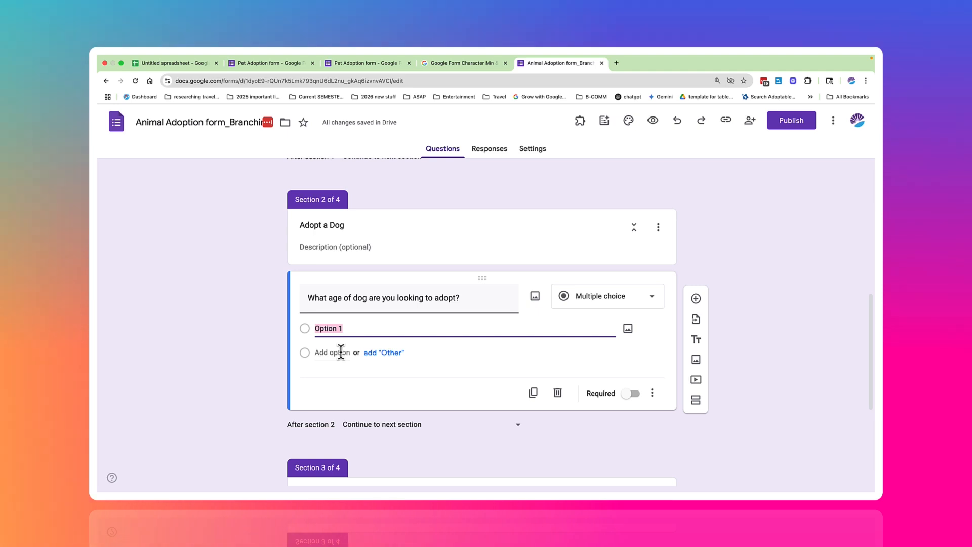
text(Puppy)
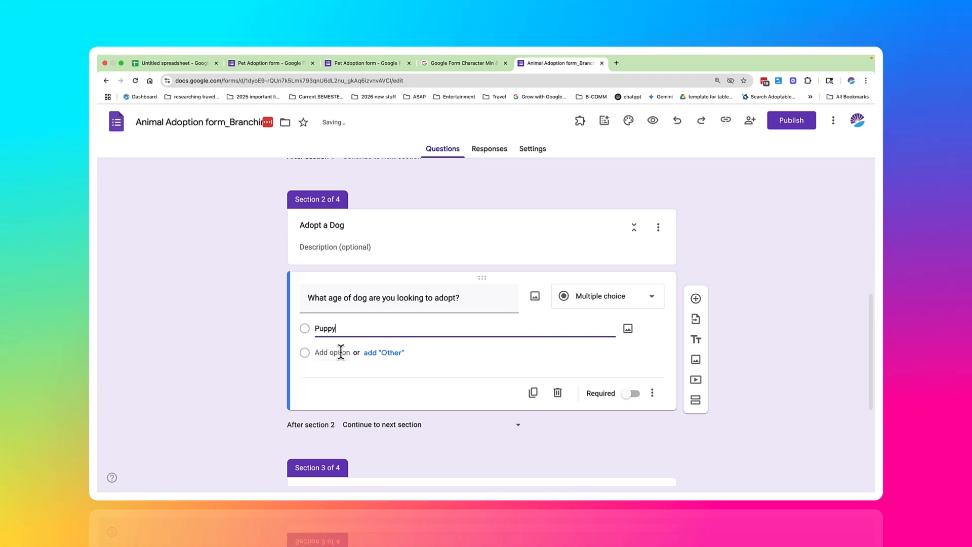
click(341, 353)
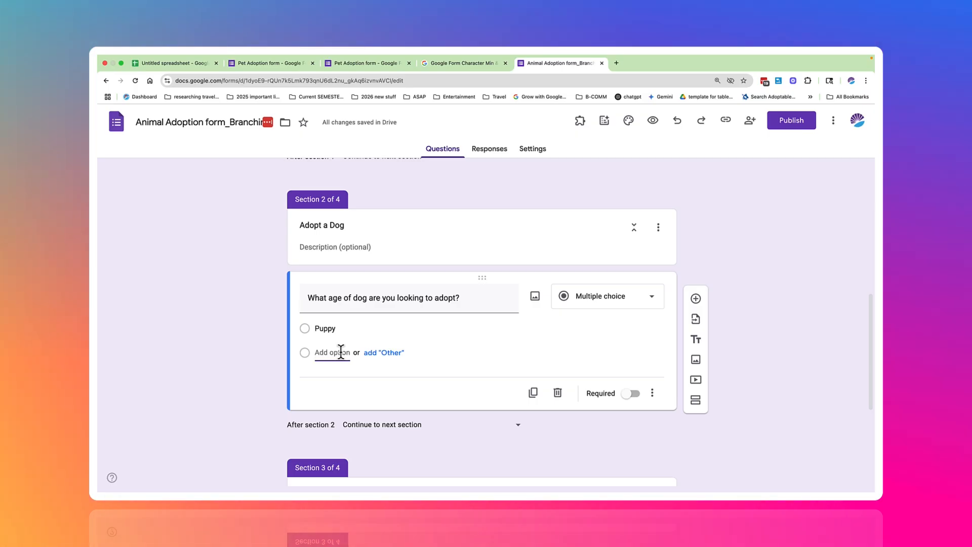
text(Aged 1)
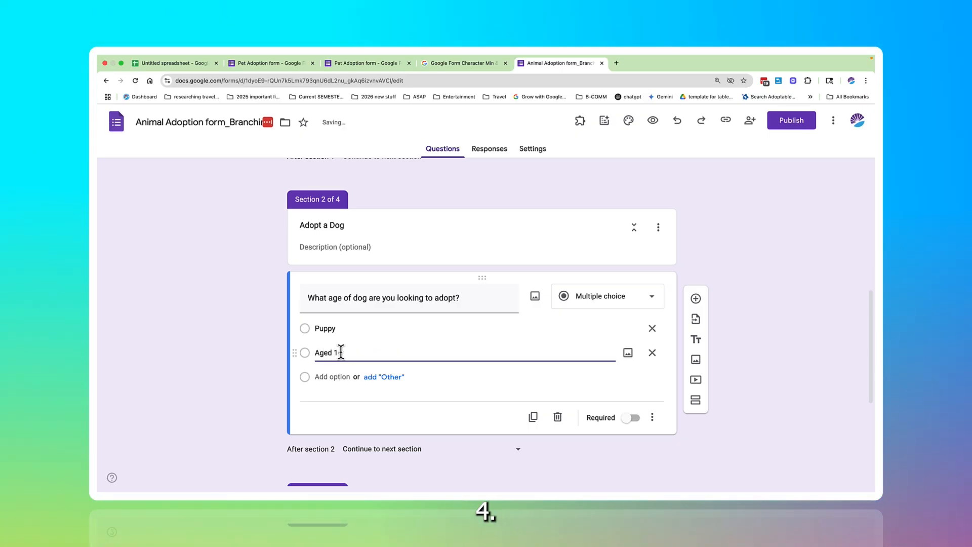
key(Tab)
key(Tab)
key(Tab)
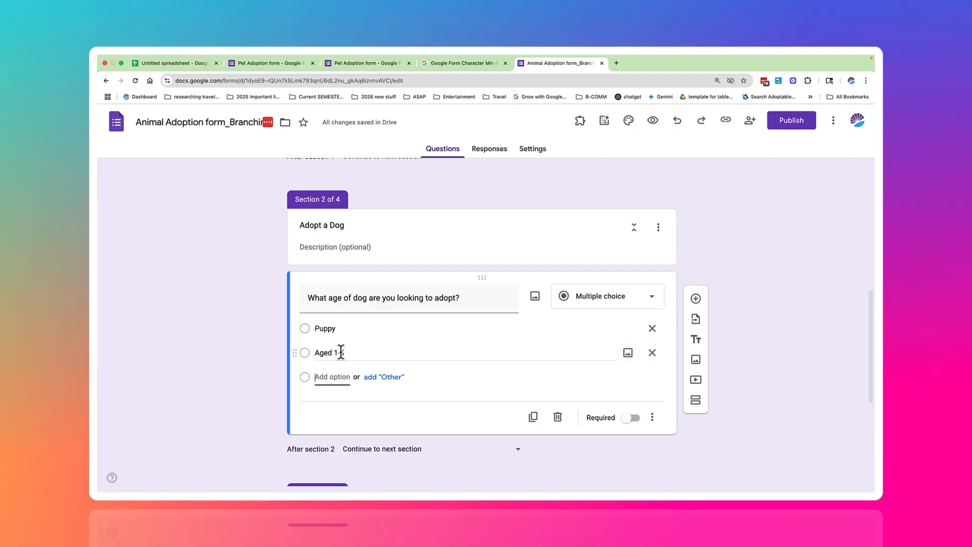
text(Send)
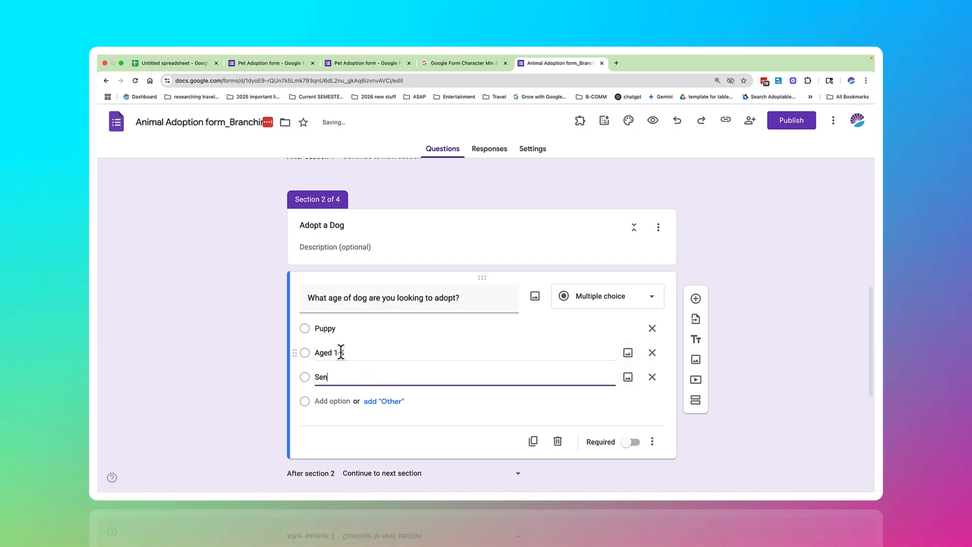
key(BackSpace)
text(ior Dog)
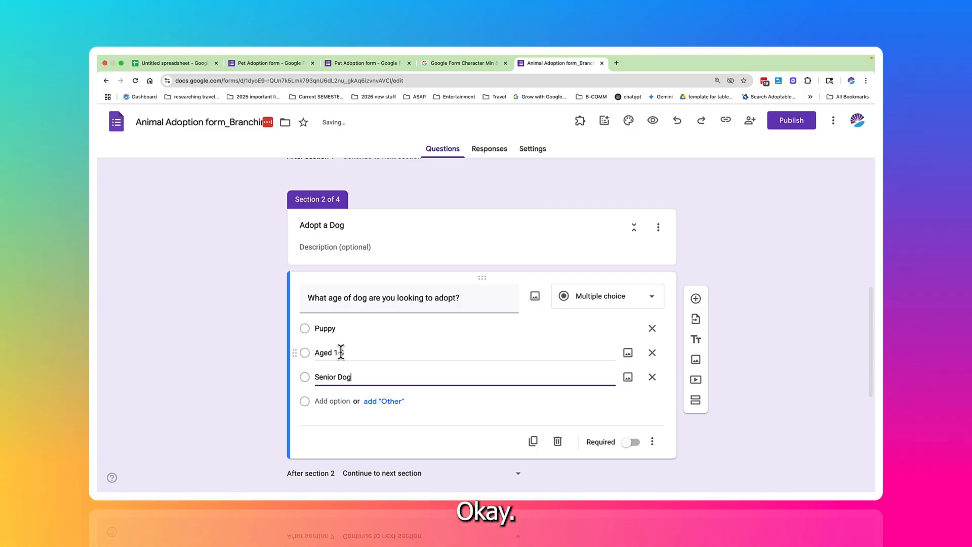
click(341, 352)
text(4)
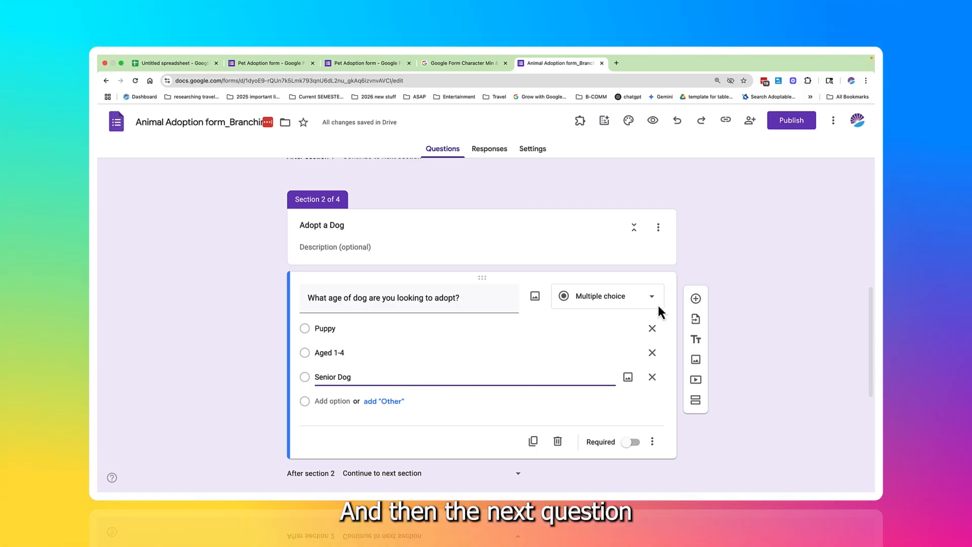
Step: Add a question below the dog age question reading "Do you prefer:" and make it a dropdown
click(696, 299)
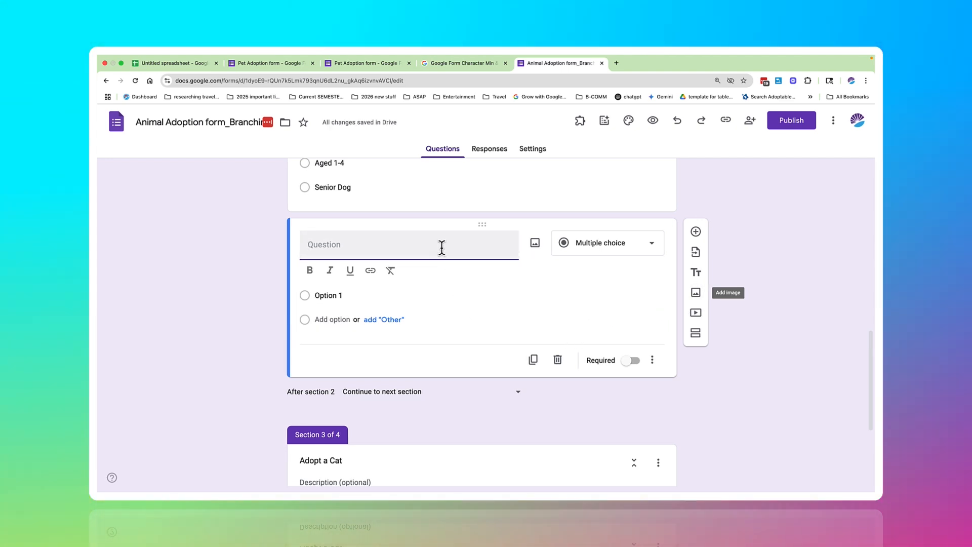
text(Do you pre)
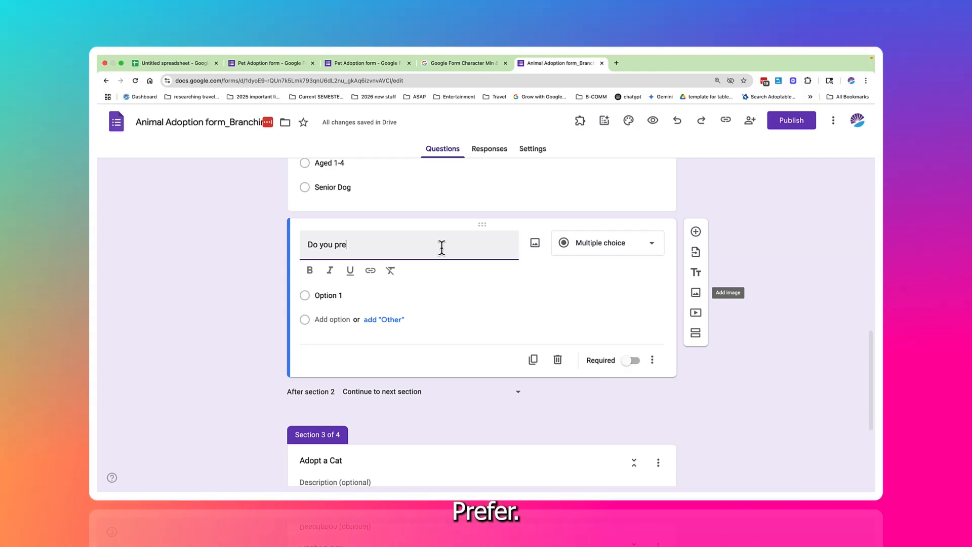
text(fer:)
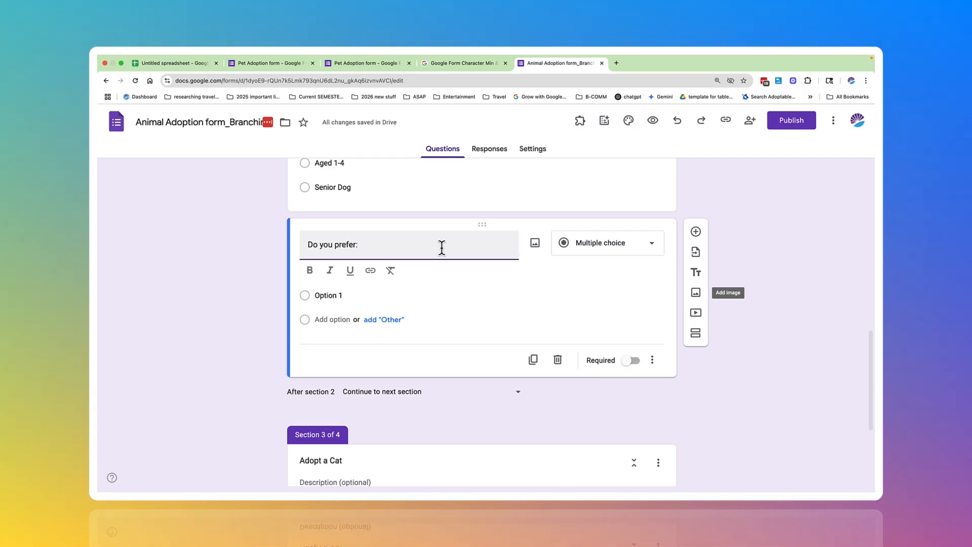
click(581, 251)
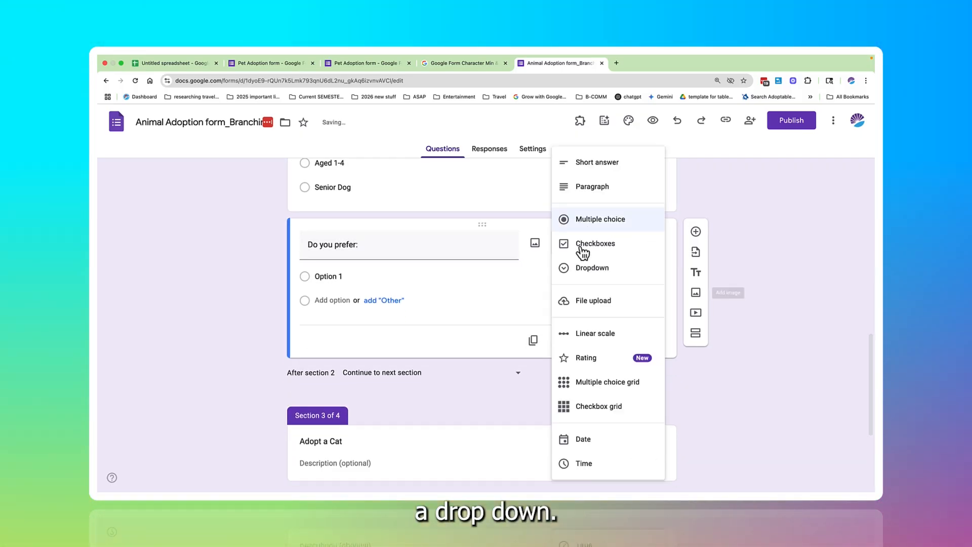
click(579, 270)
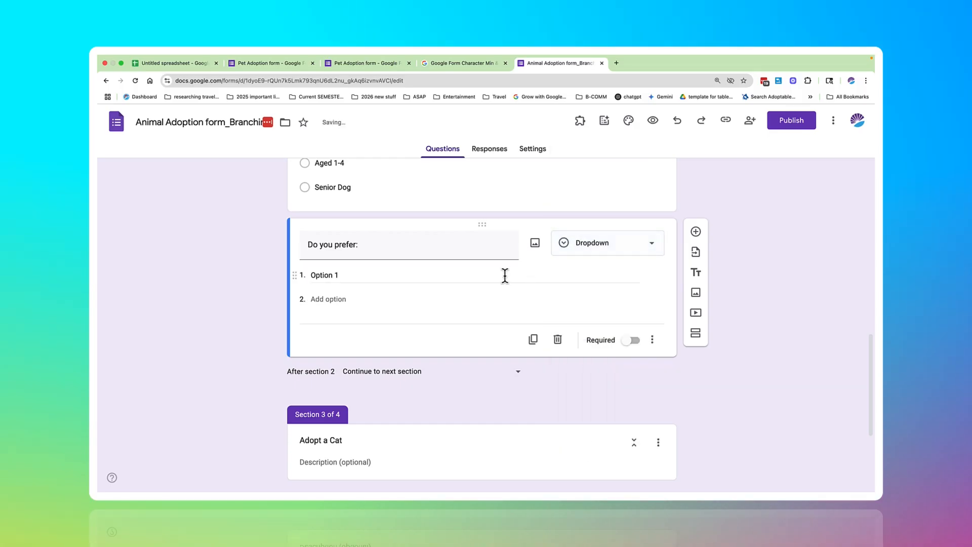
Step: Give the "Do you prefer:" dropdown question the answer options Male and Female
click(460, 276)
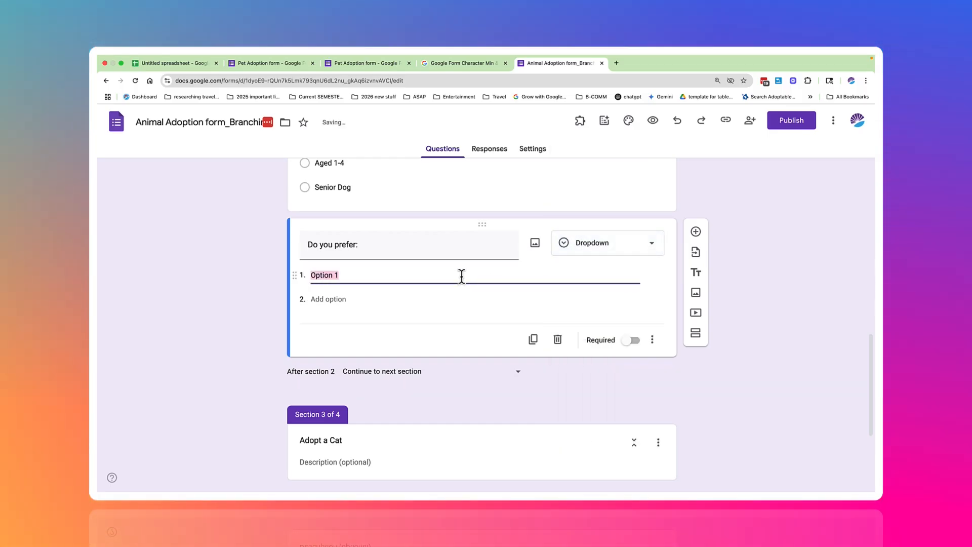
text(M)
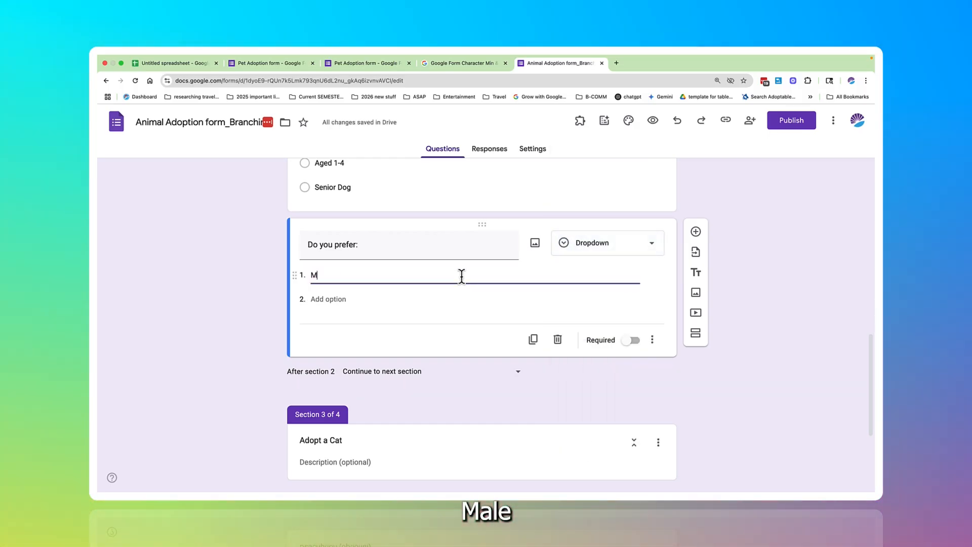
text(ale)
key(Return)
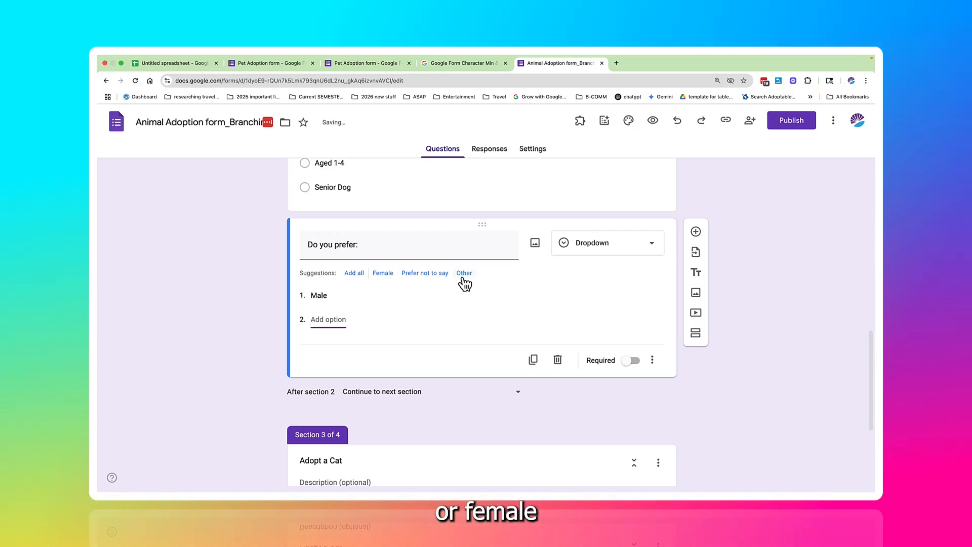
text(Female)
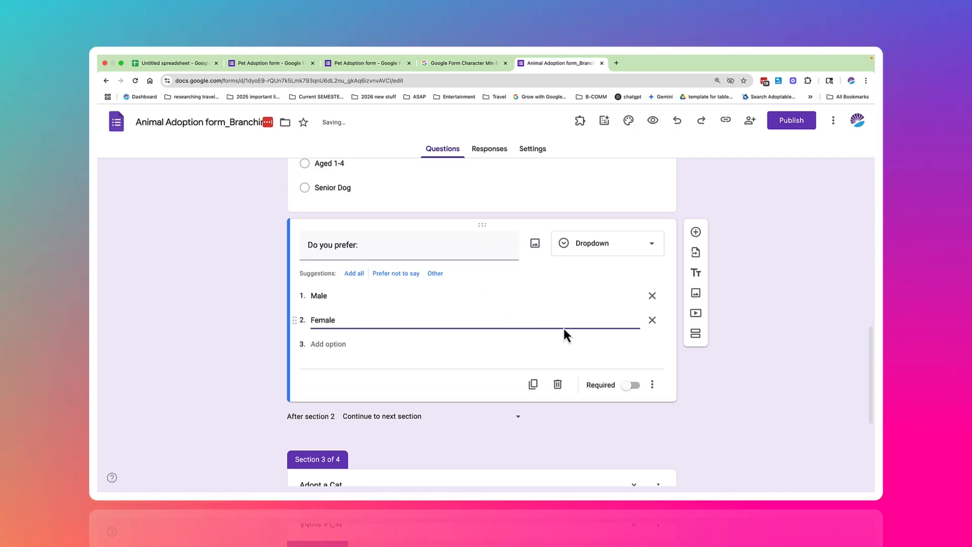
Step: Add a question below the dropdown reading "What breed type would you like" and make it a checkbox grid
click(695, 231)
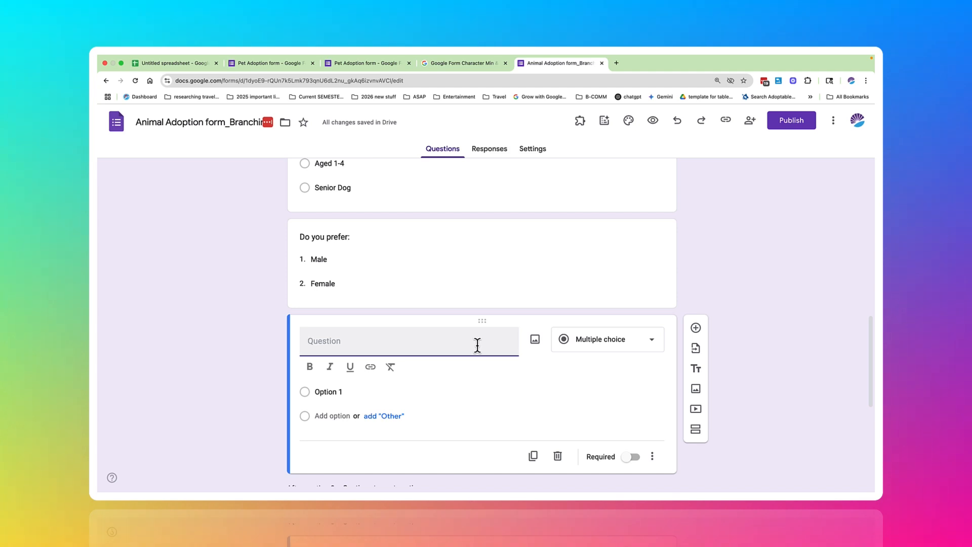
text(What b)
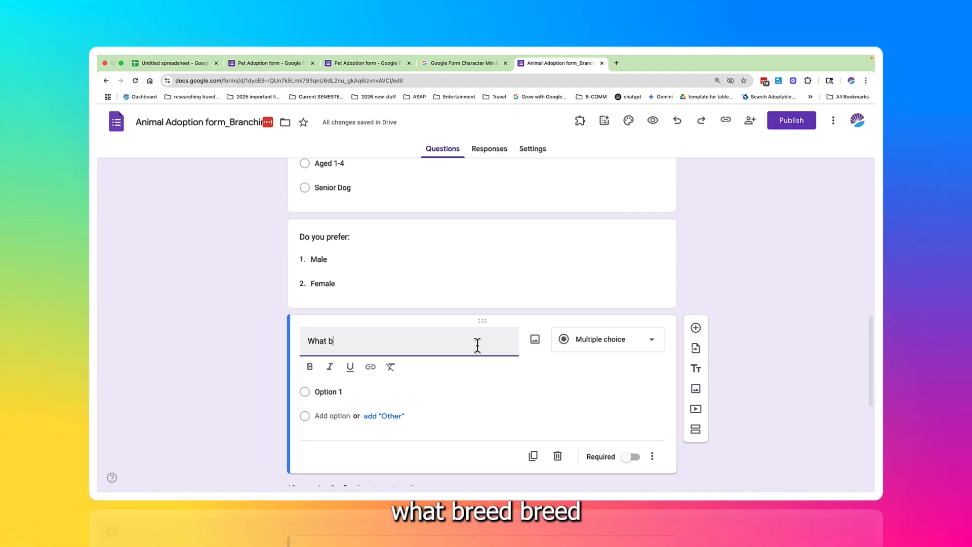
text(reed)
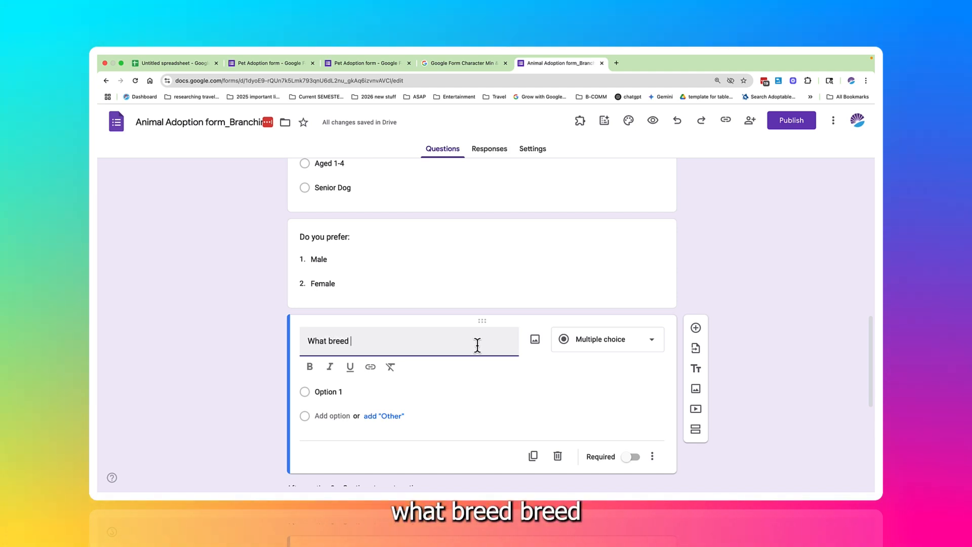
text( would you like)
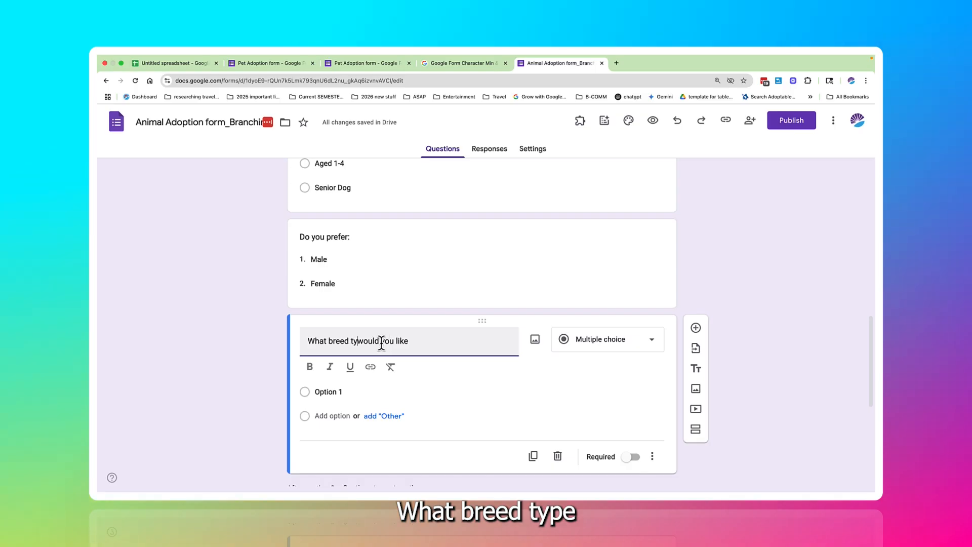
text(pe)
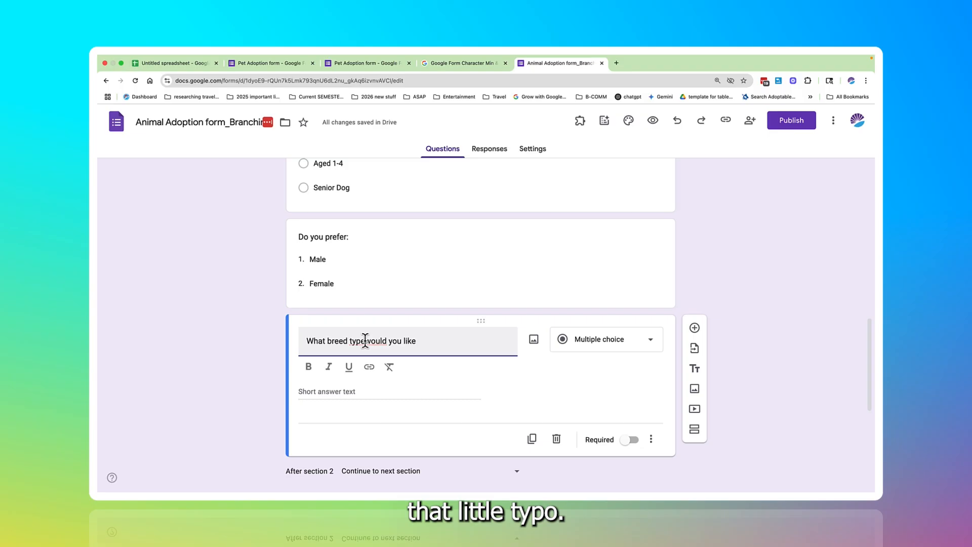
click(365, 340)
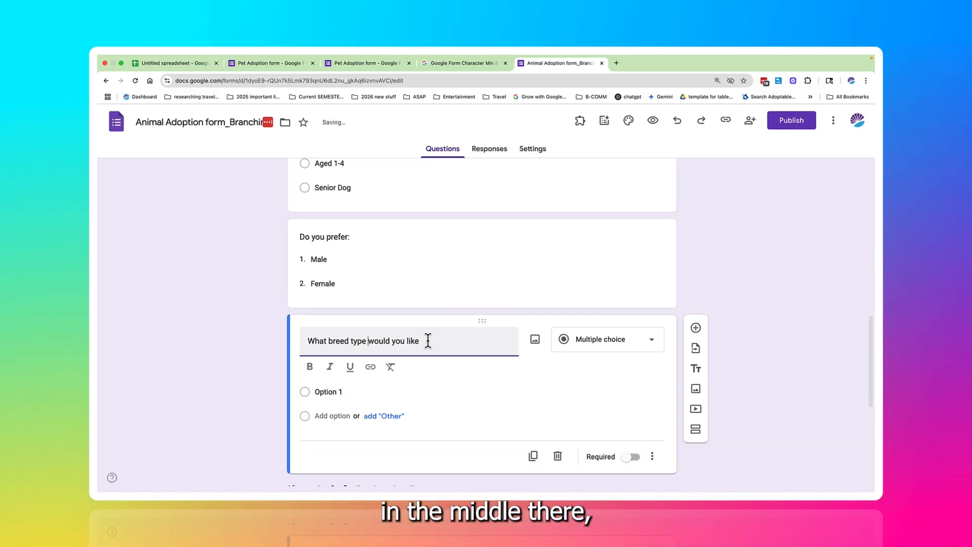
click(587, 345)
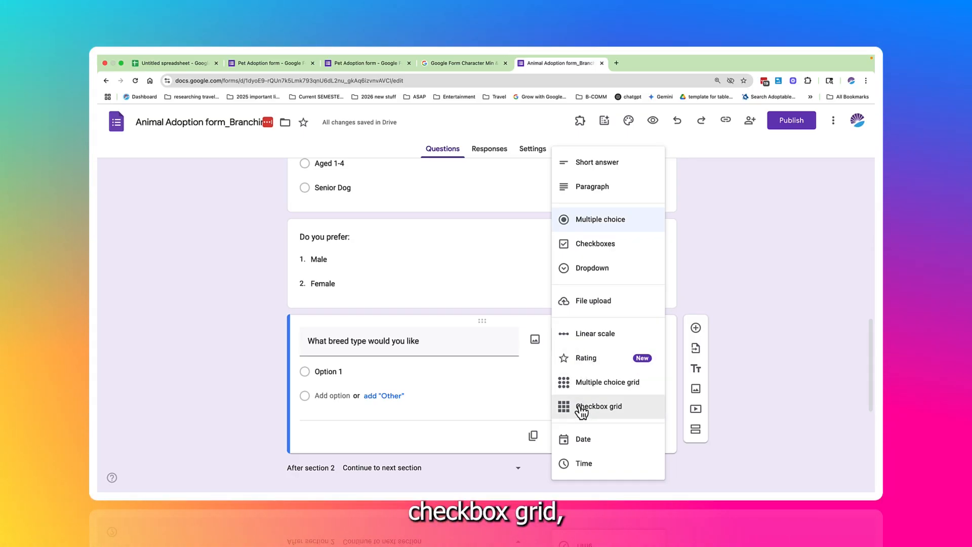
click(581, 407)
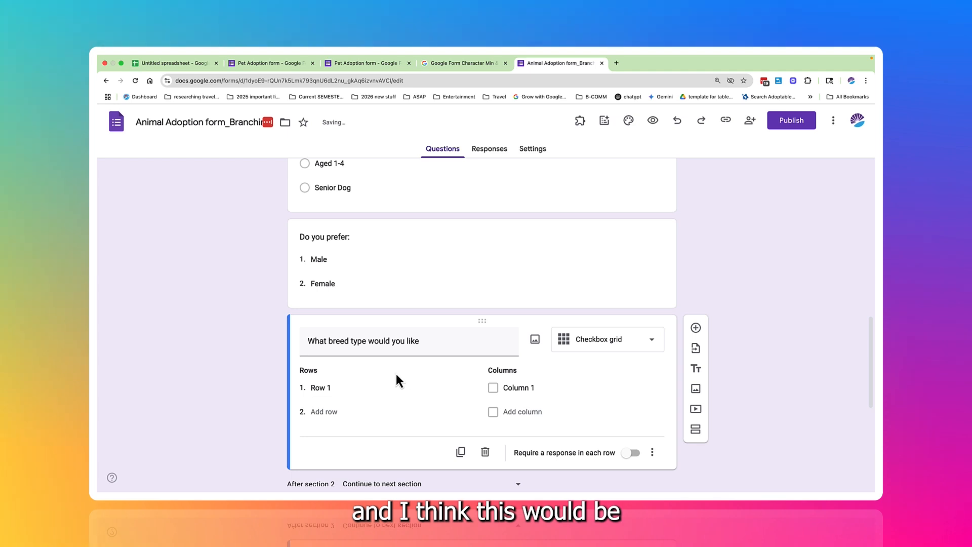
Step: Name the breed type grid's two rows Long Hair and Short Hair
scroll(395, 377, down, 2)
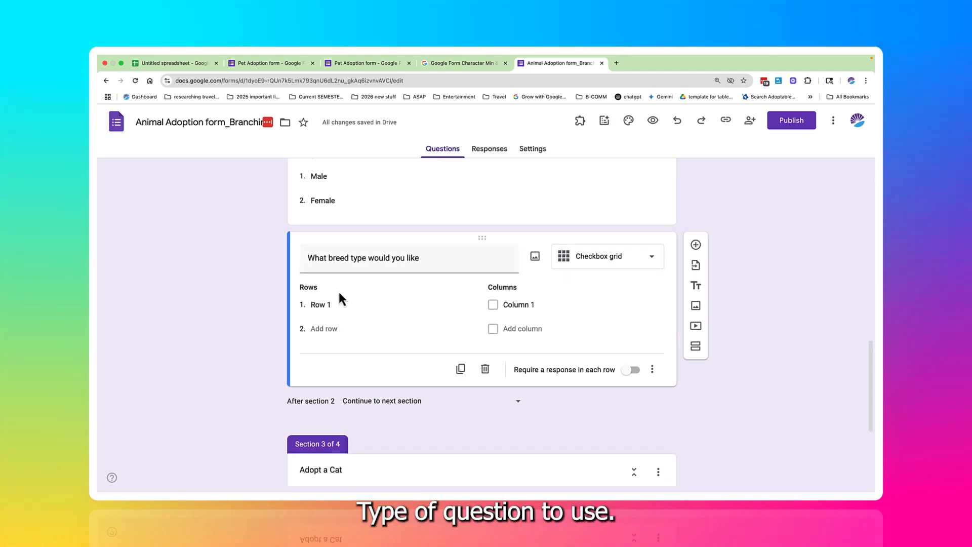
click(333, 305)
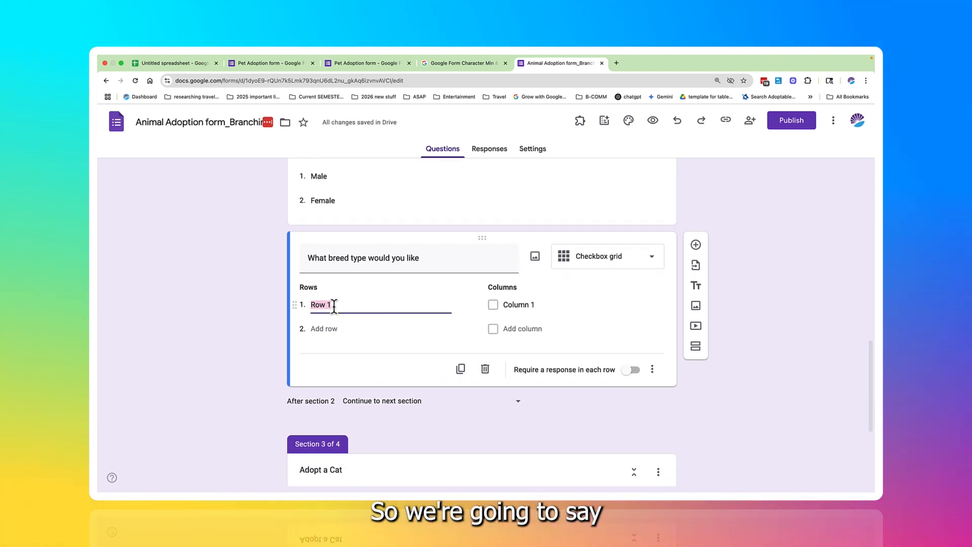
text(L)
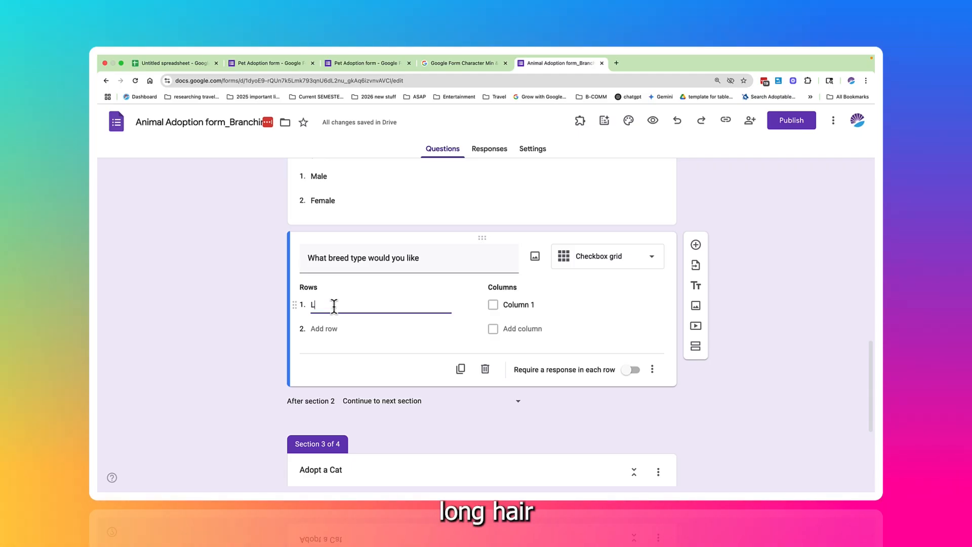
text(ong )
text(s)
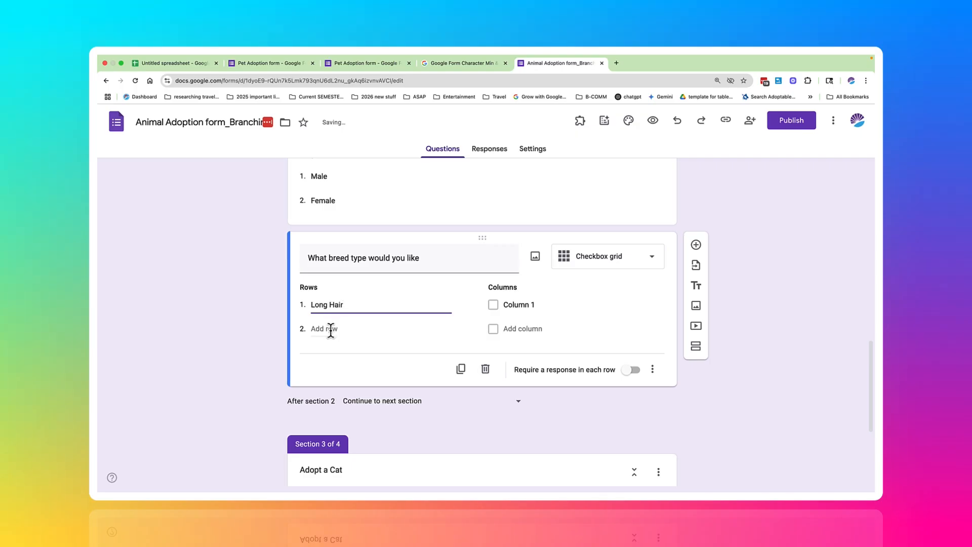
click(324, 328)
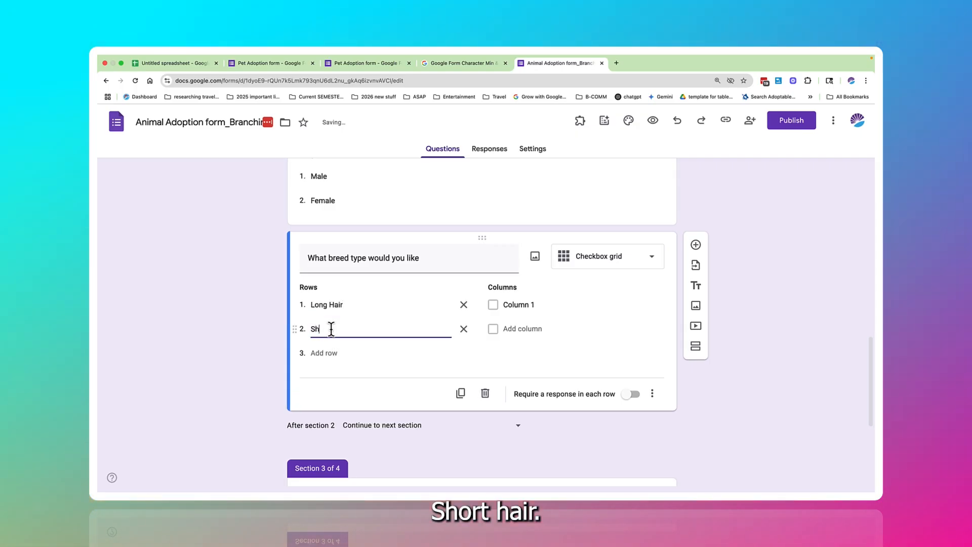
text(Short Hair)
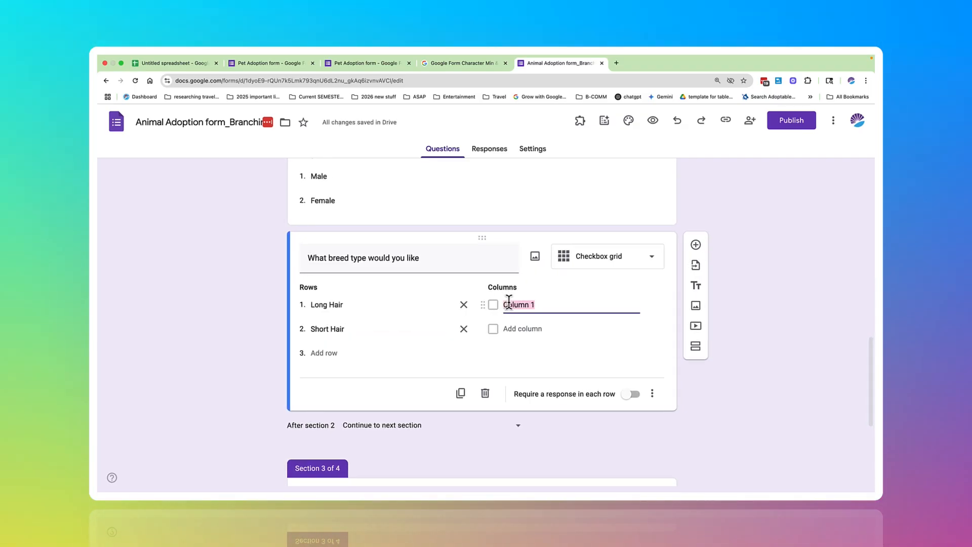
Step: Name the breed type grid's two columns "pointed ears" and "floppy ears"
text(poi)
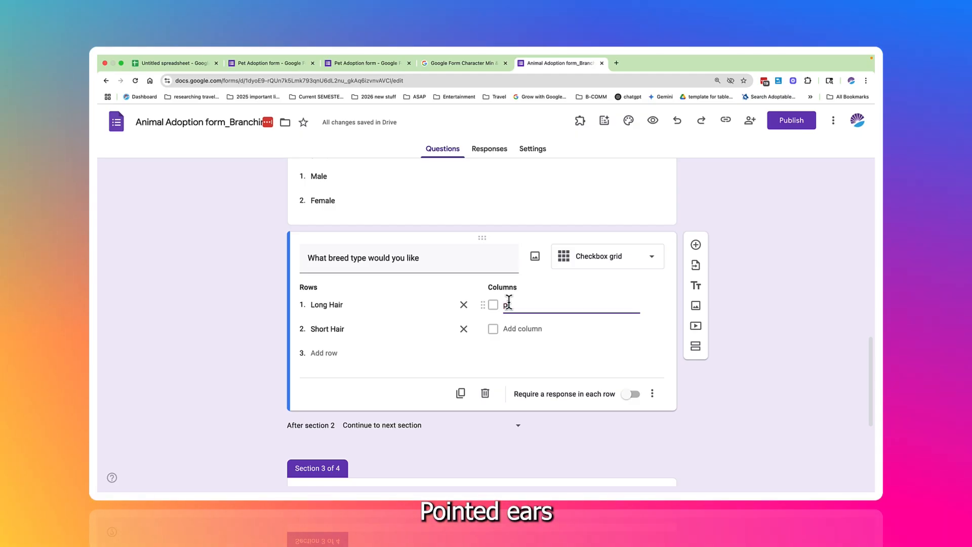
text(nted ea)
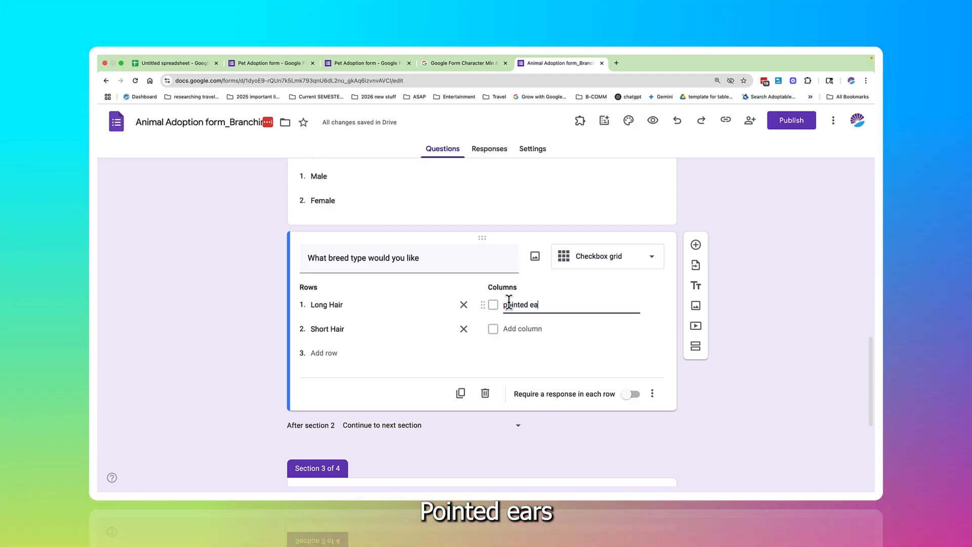
text(rs)
key(Tab)
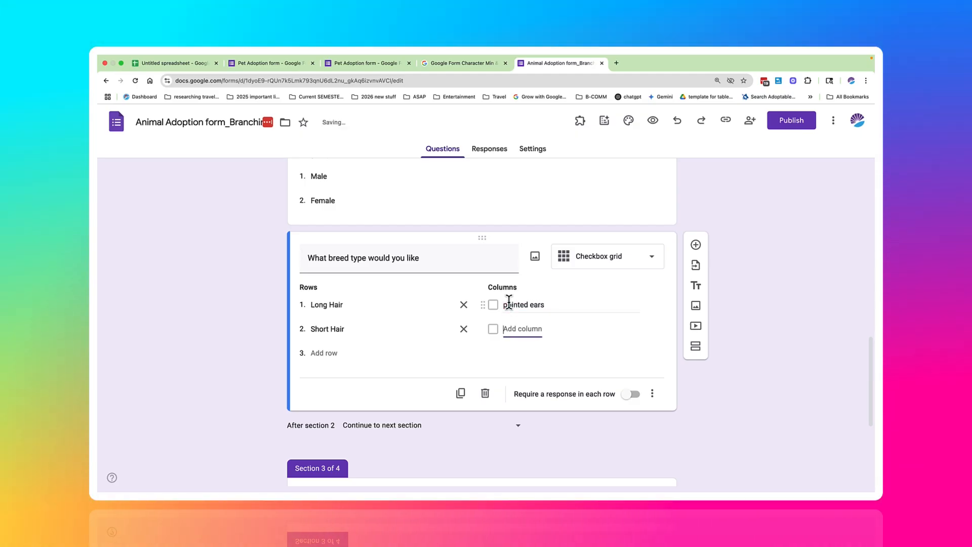
text(flop)
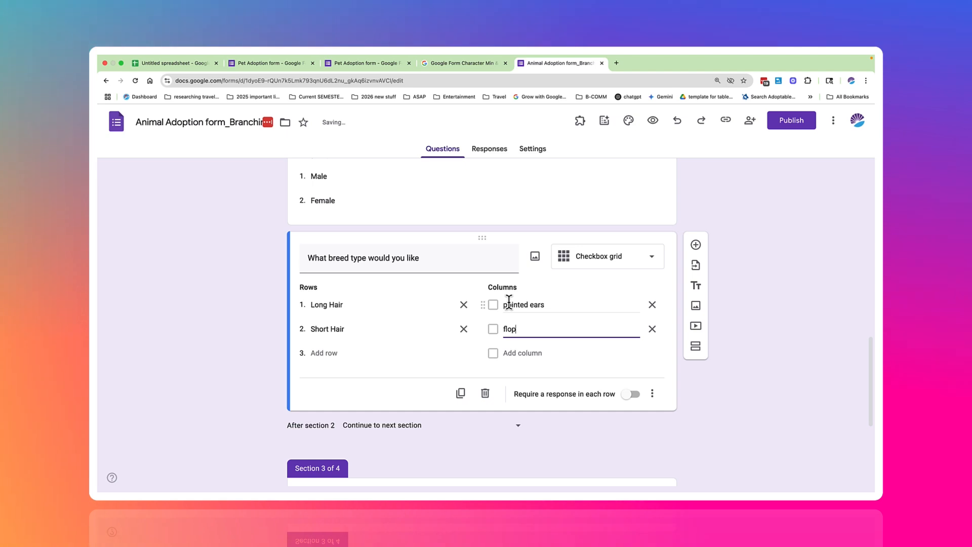
text(py ear)
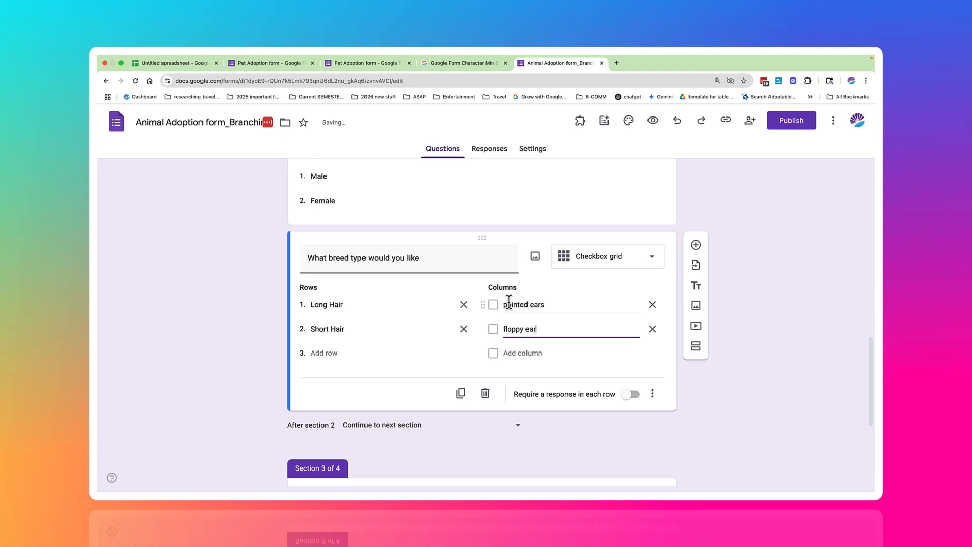
text(s)
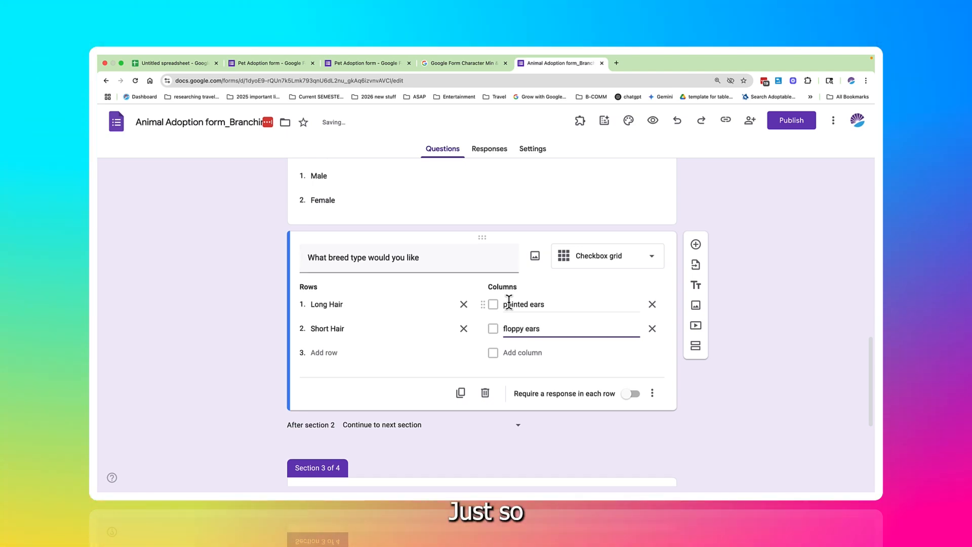
Step: Add a question below the breed type grid reading "What size dog would you like?" and make it a dropdown
scroll(509, 304, down, 1)
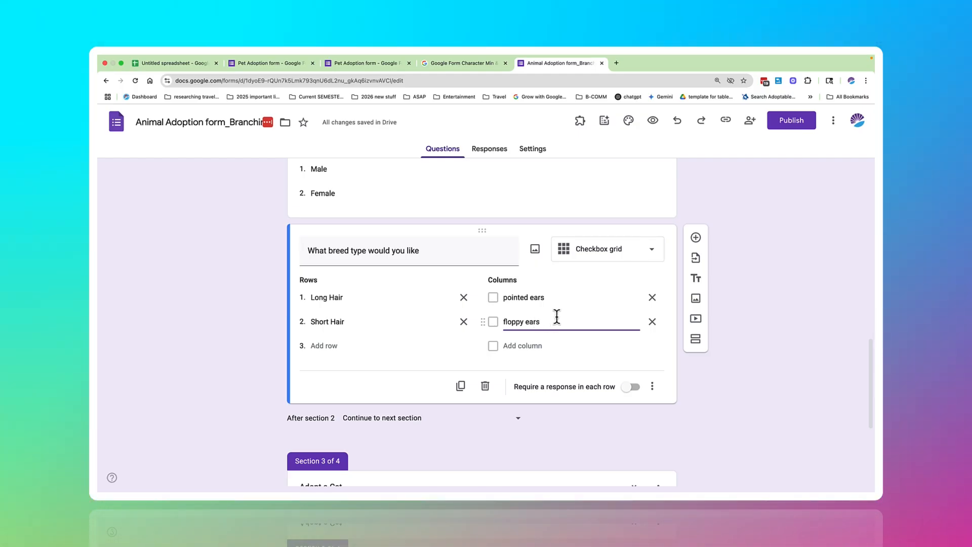
click(695, 238)
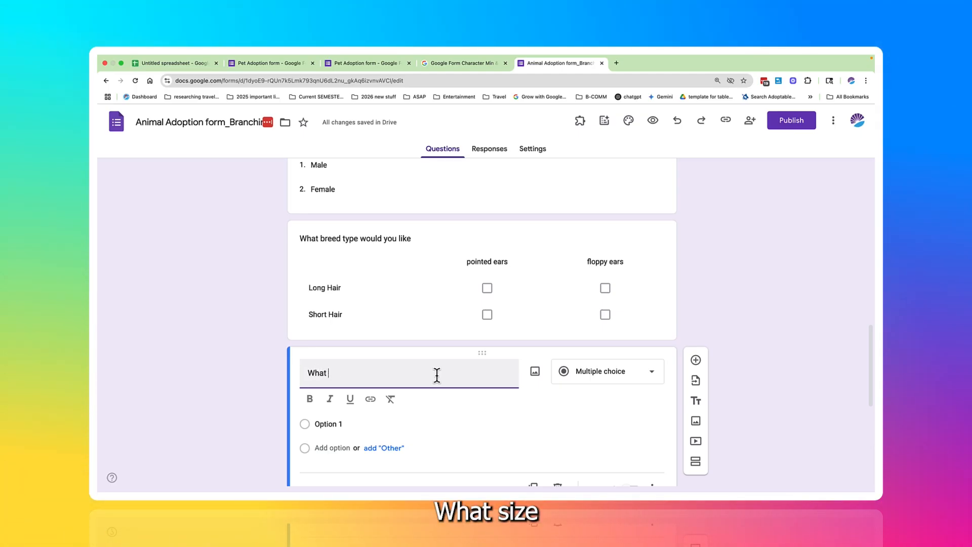
text(do)
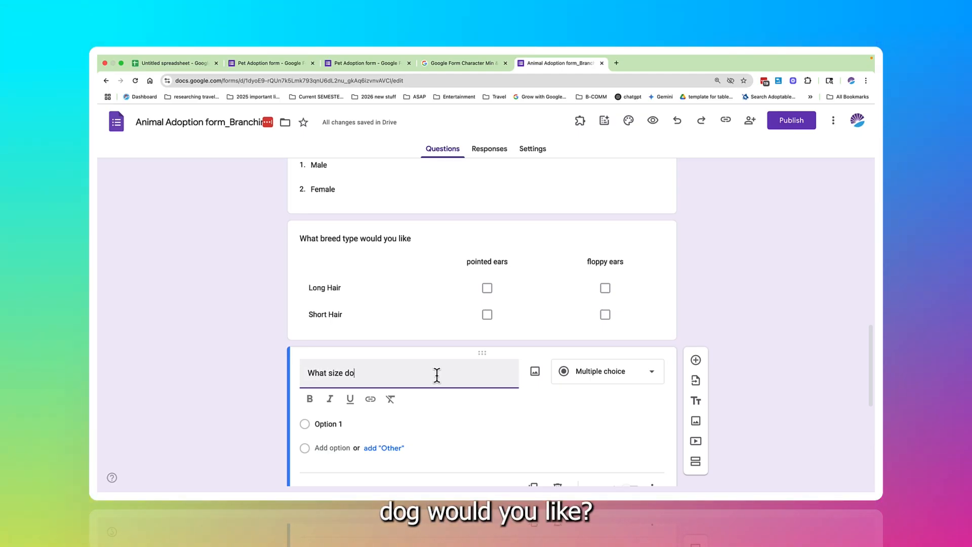
text(g would )
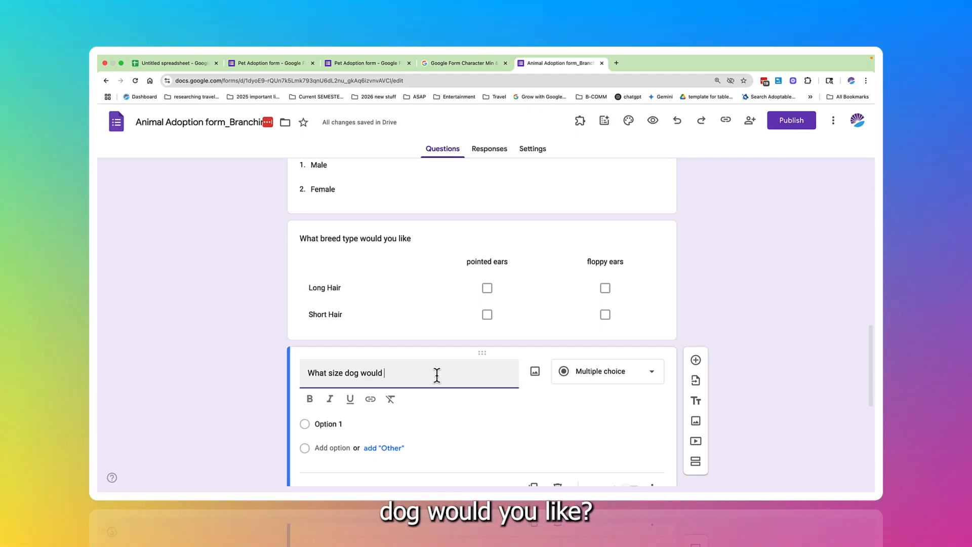
text(you like?)
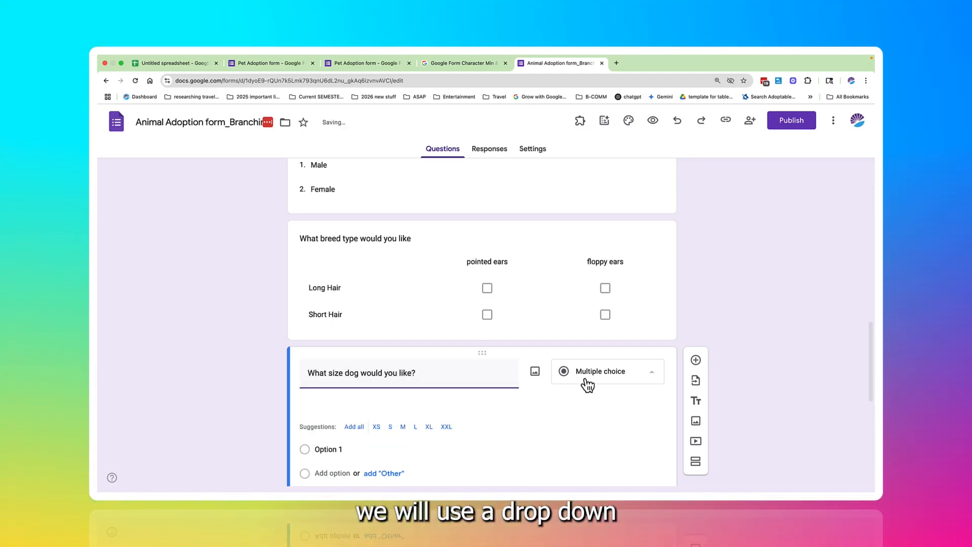
click(586, 383)
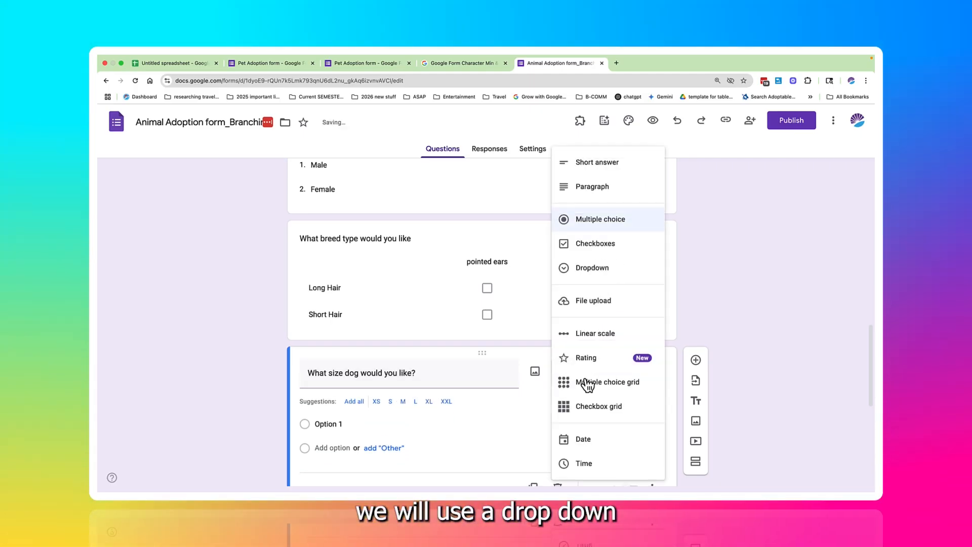
click(579, 277)
Step: Give the dog size dropdown the answer options Mini, Small, Medium, Medium large and Large
click(377, 404)
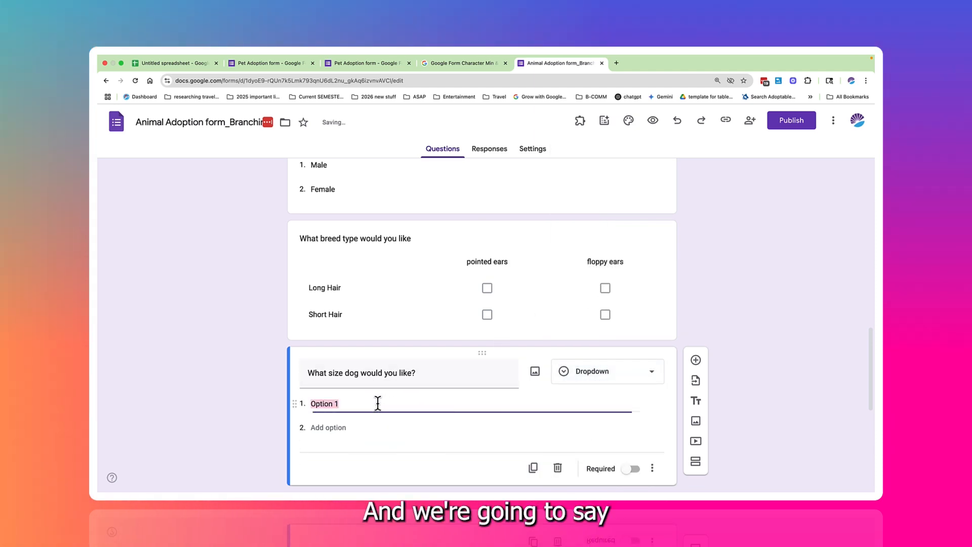
text(S)
key(BackSpace)
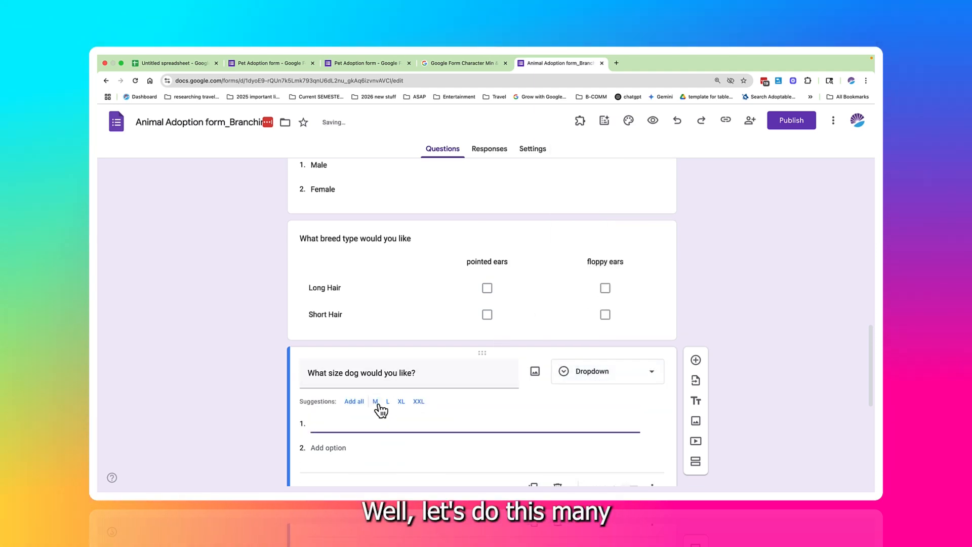
text(Mini)
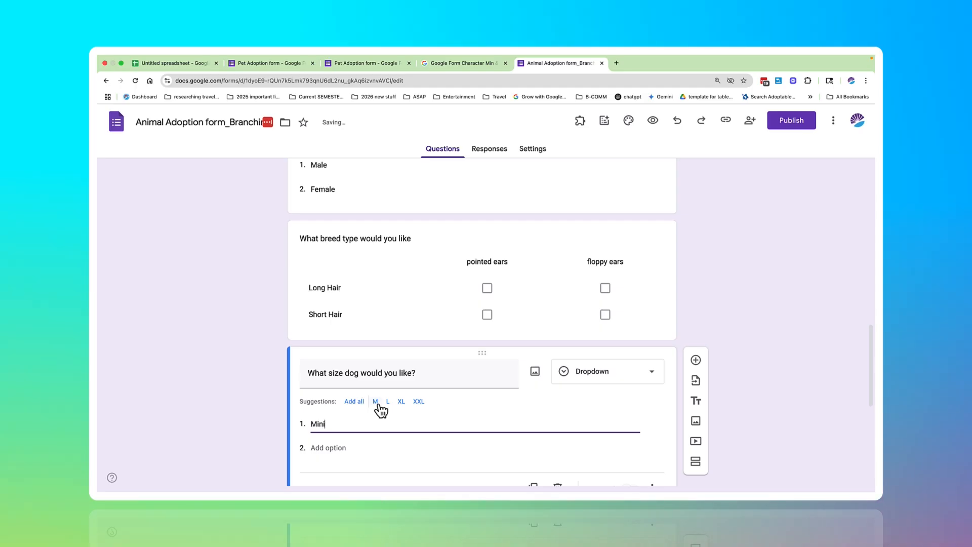
key(Return)
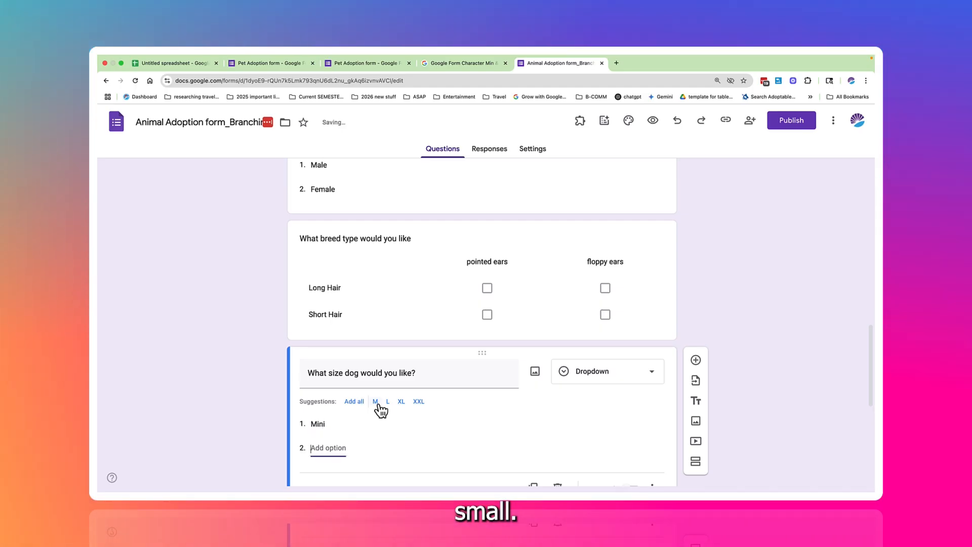
text(Small)
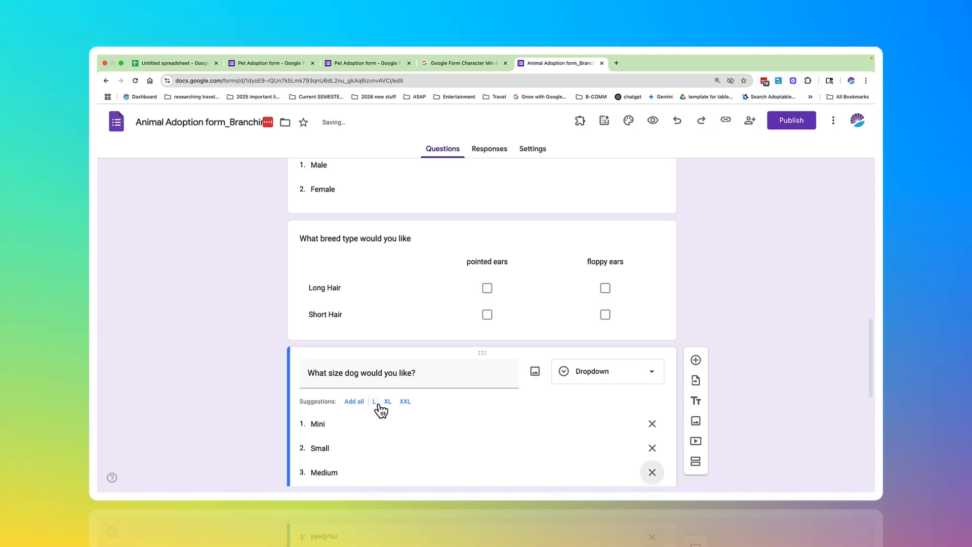
key(Return)
text(Me)
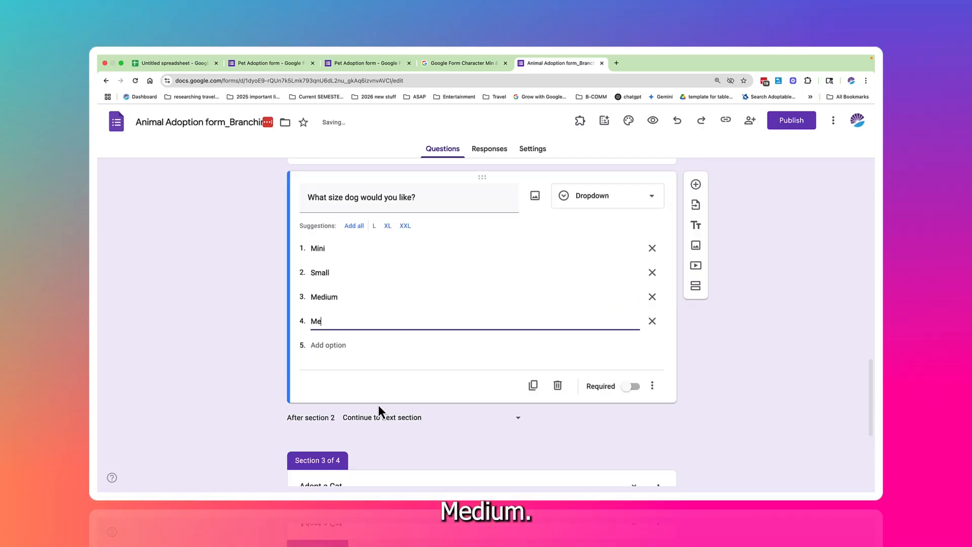
text(dium lar)
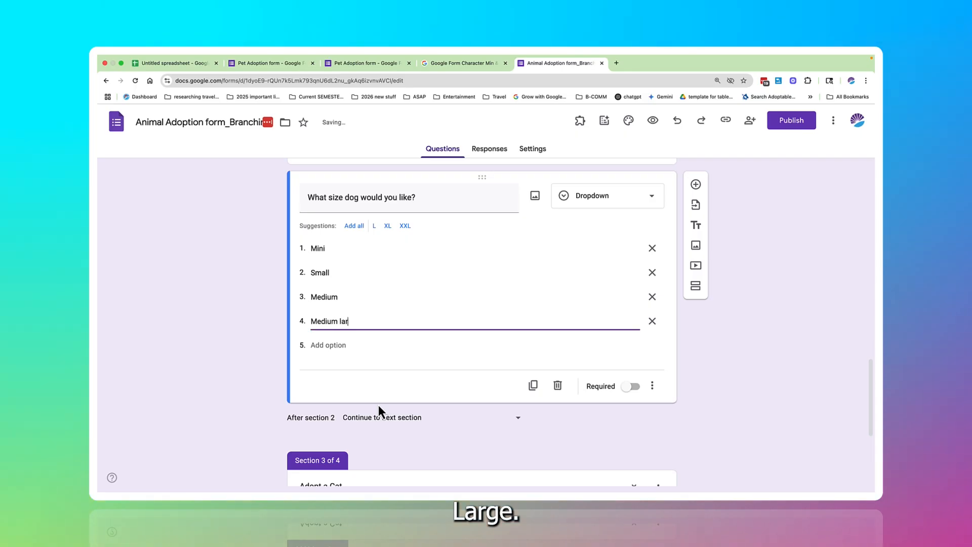
text(ge)
key(Return)
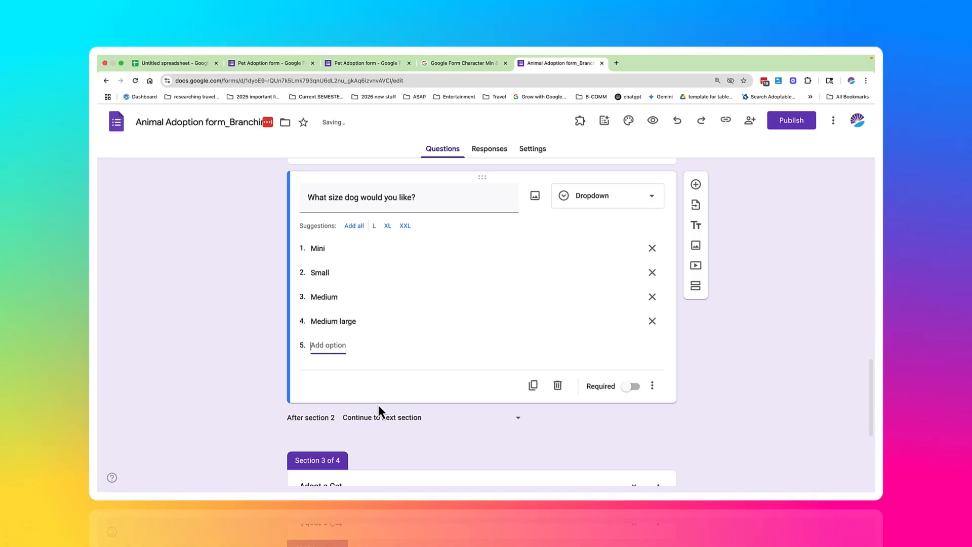
text(Large)
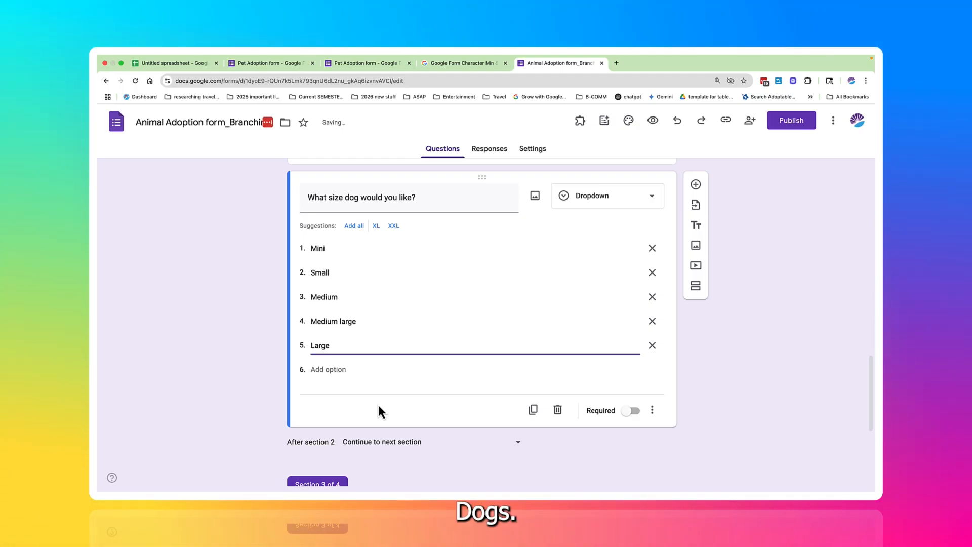
Step: Add a question to the Adopt a Cat section reading "What fur type would you like?" and make it a checkboxes question
scroll(485, 389, up, 10)
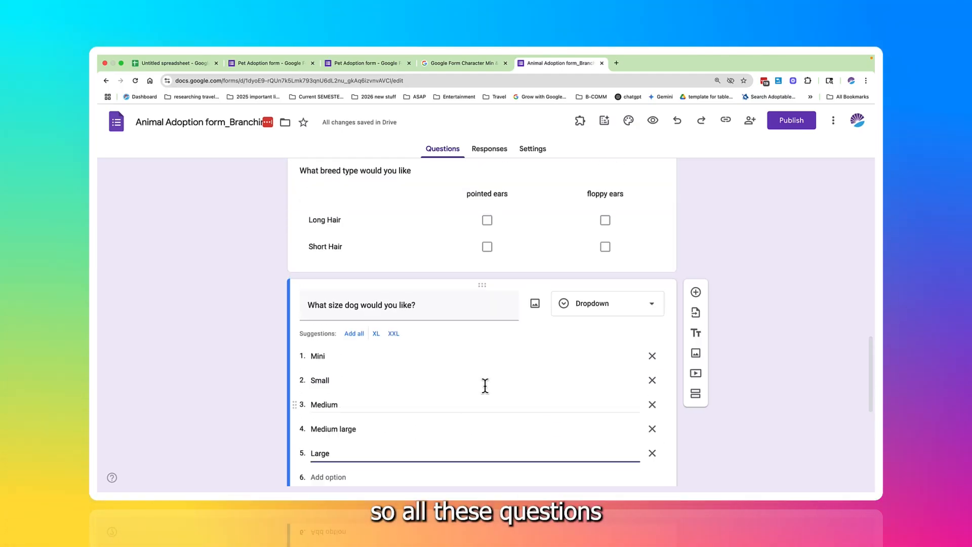
scroll(485, 387, up, 3)
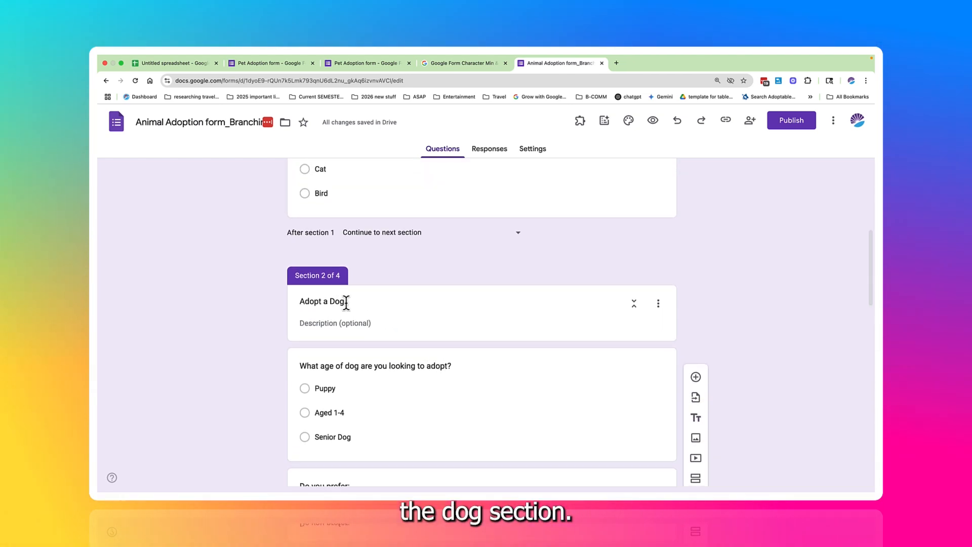
scroll(346, 302, down, 7)
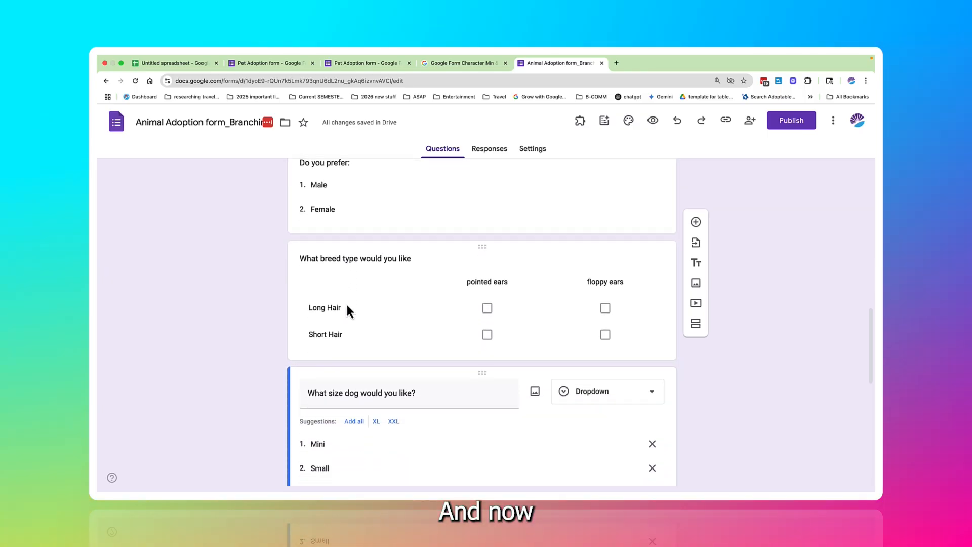
scroll(346, 306, down, 8)
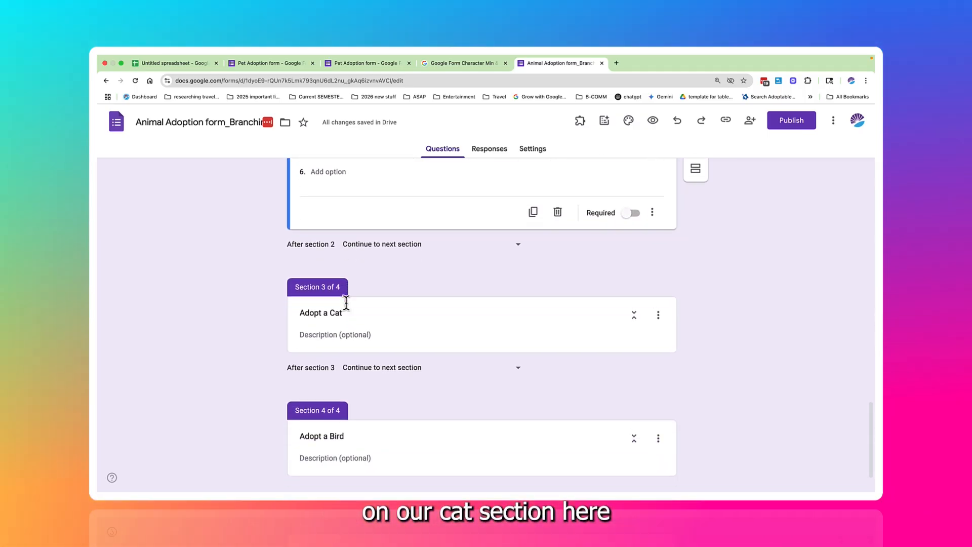
scroll(346, 304, down, 1)
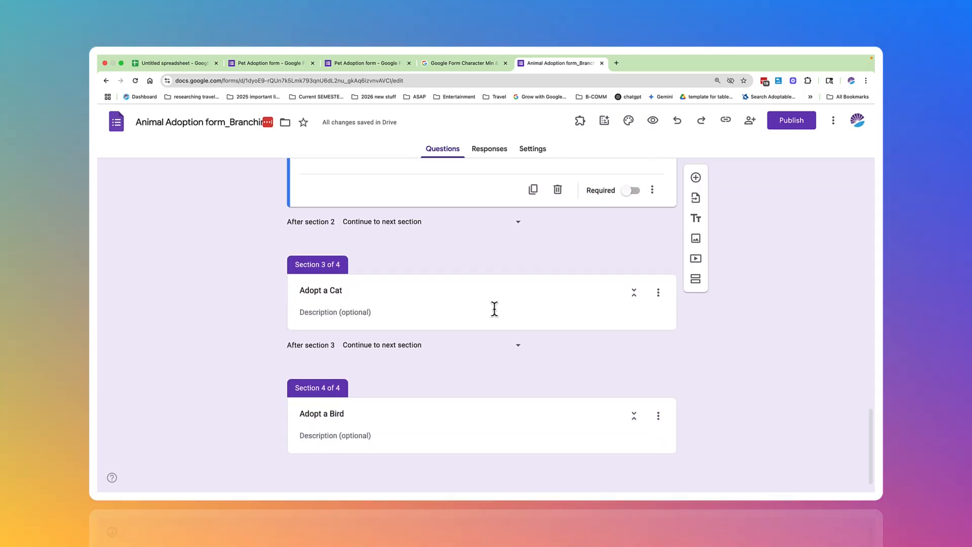
click(587, 293)
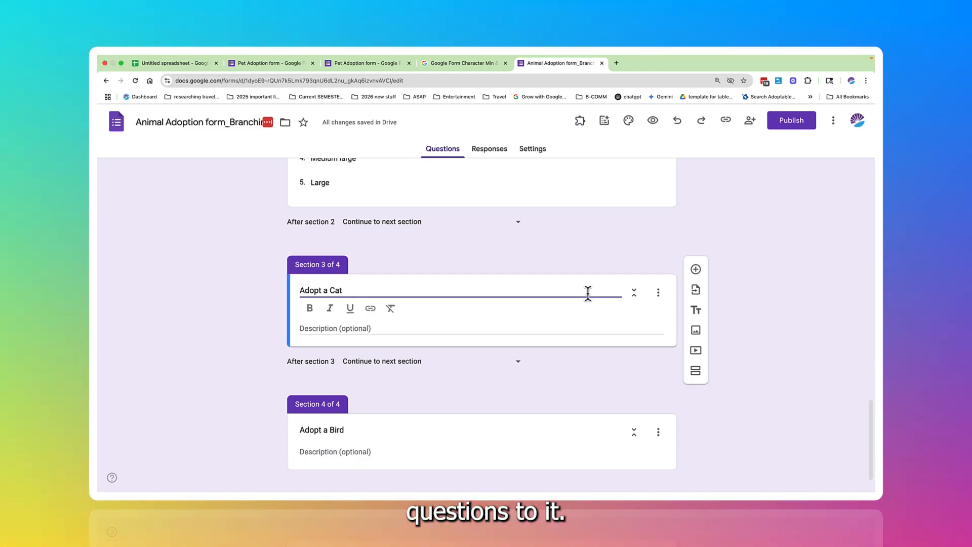
click(696, 270)
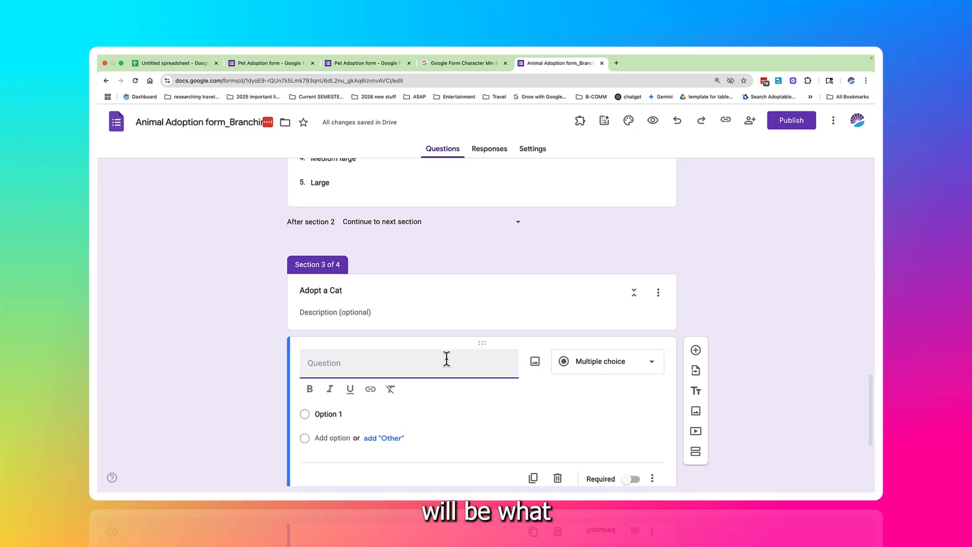
text(What fur type would you l)
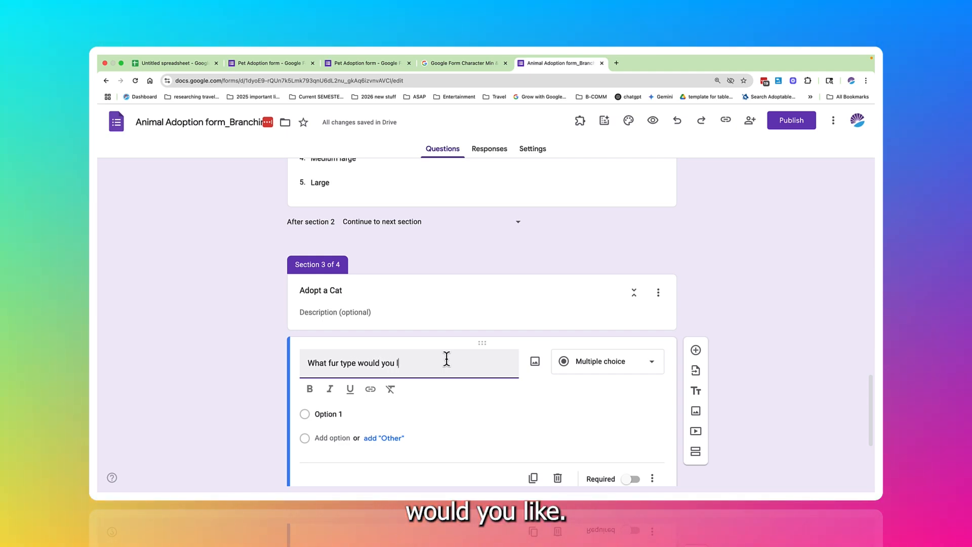
text(ike?)
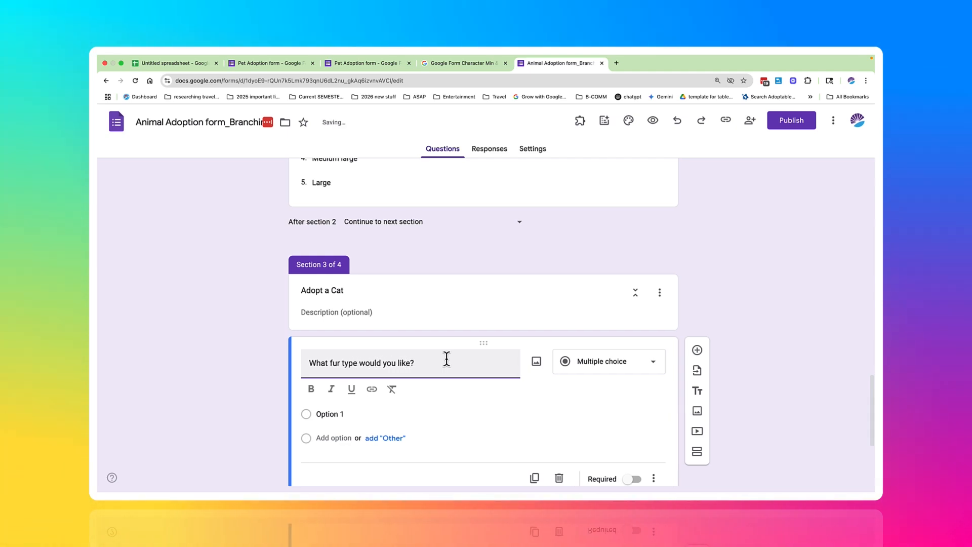
click(608, 365)
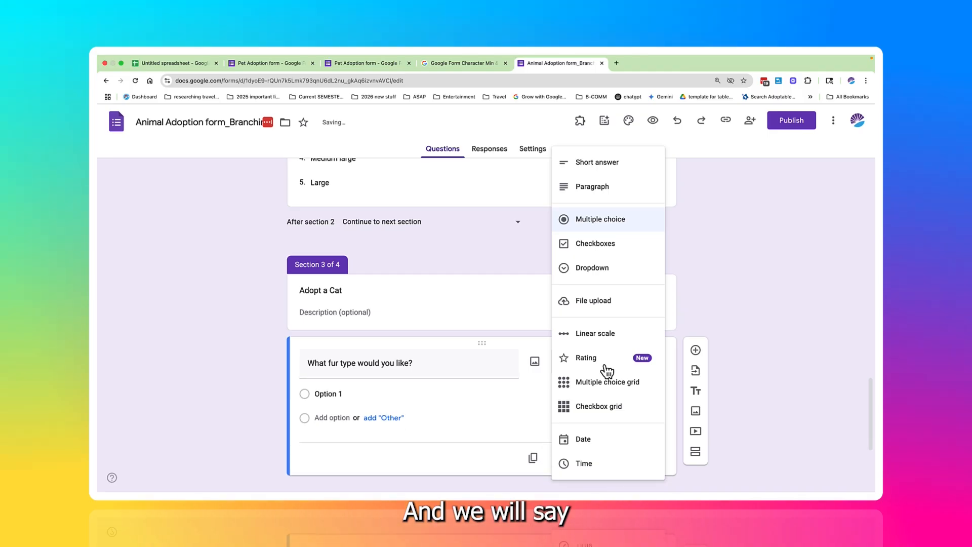
click(586, 252)
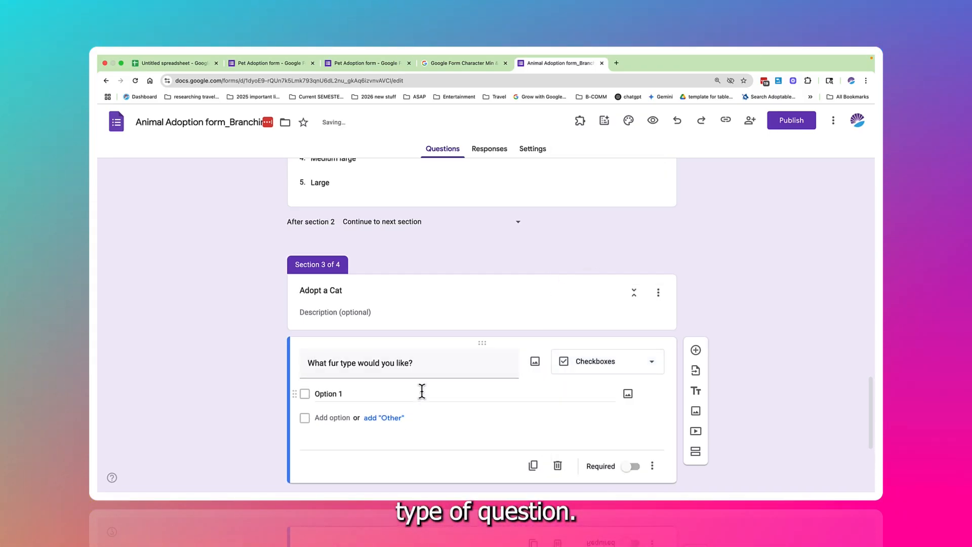
Step: Give the fur type question the answer options Long Hair, Short Hair and No hair
click(379, 394)
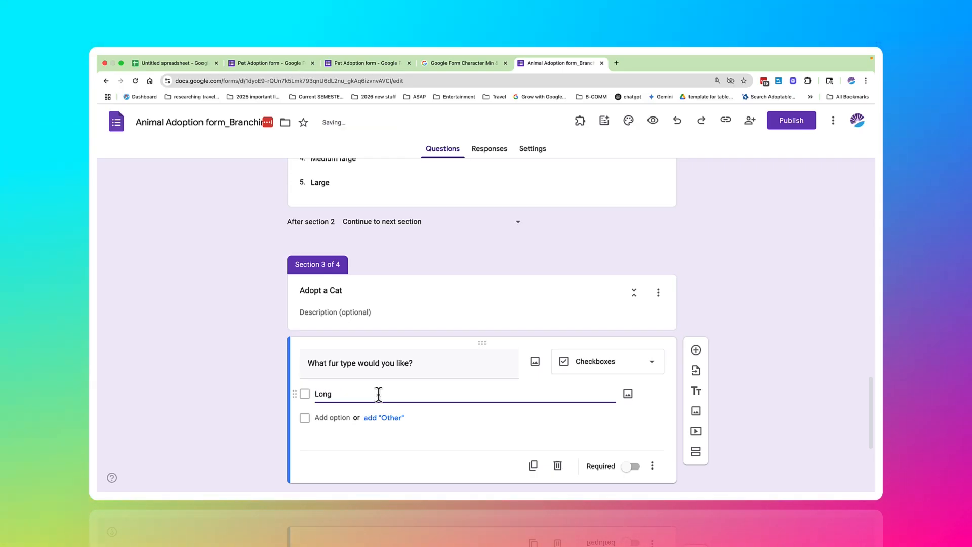
key(Return)
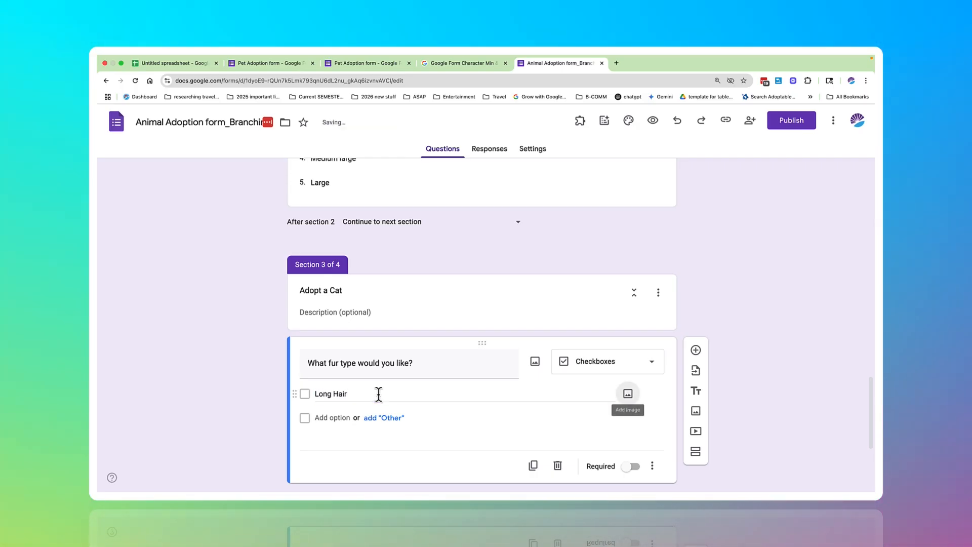
text(Short)
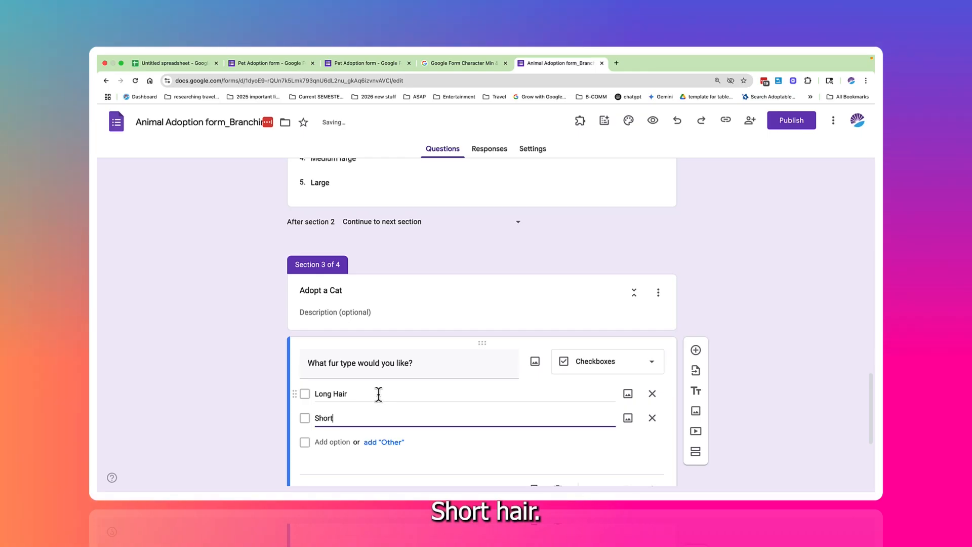
text( Hair)
key(Tab)
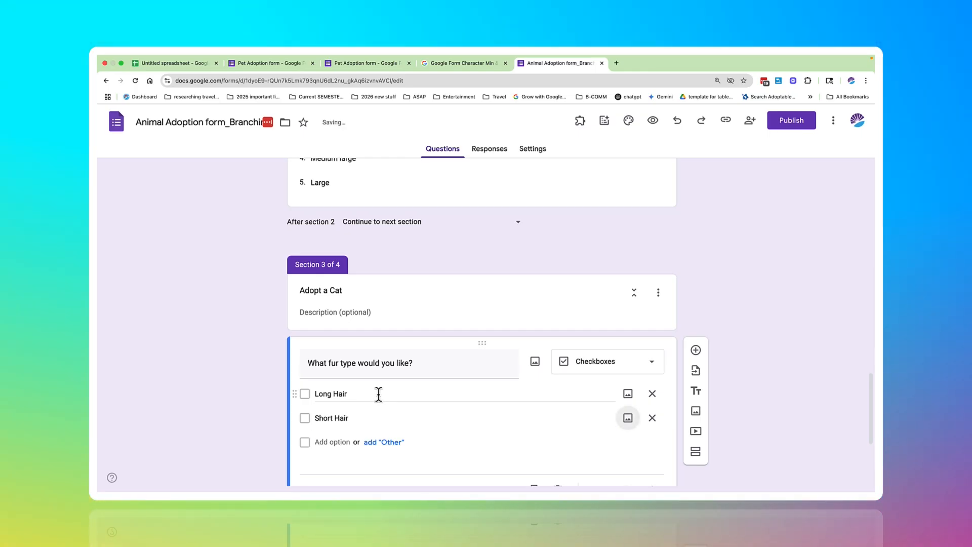
key(Tab)
key(Tab)
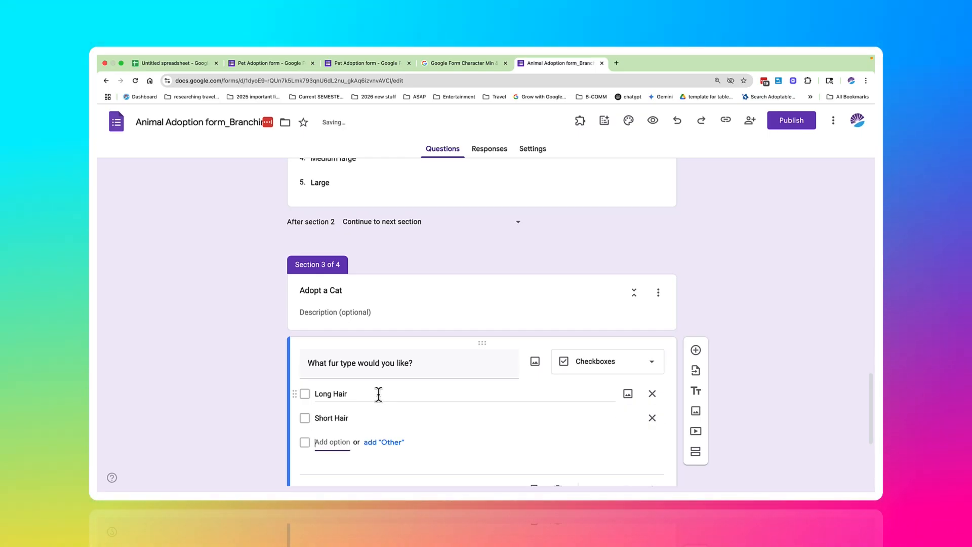
text(No )
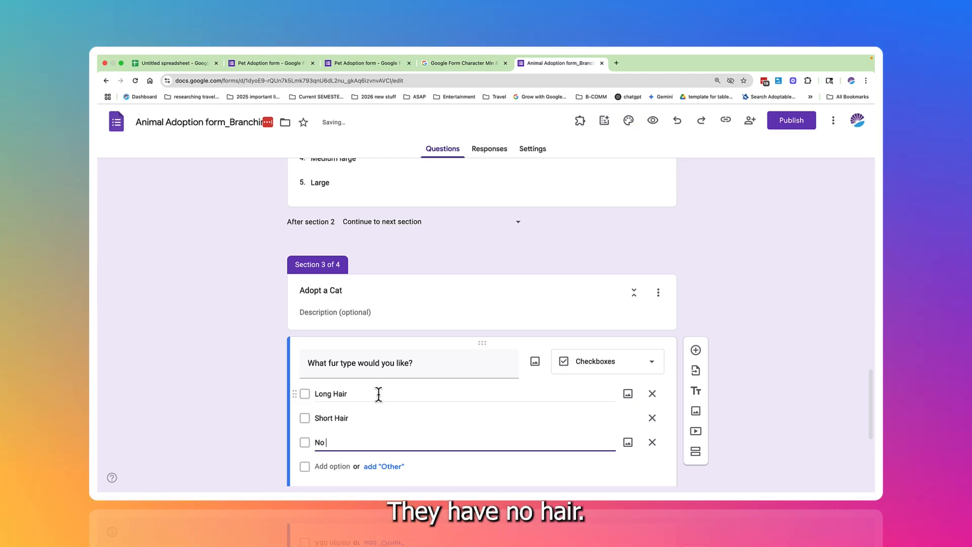
text(hair)
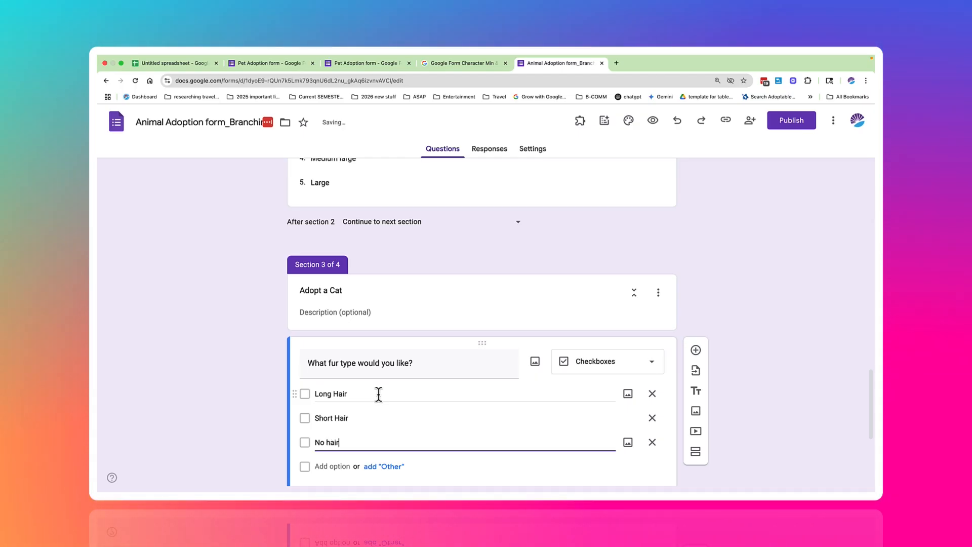
Step: Add a question below the fur type question reading "What age of cat would you like to adopt?" and make it a dropdown
scroll(384, 403, down, 5)
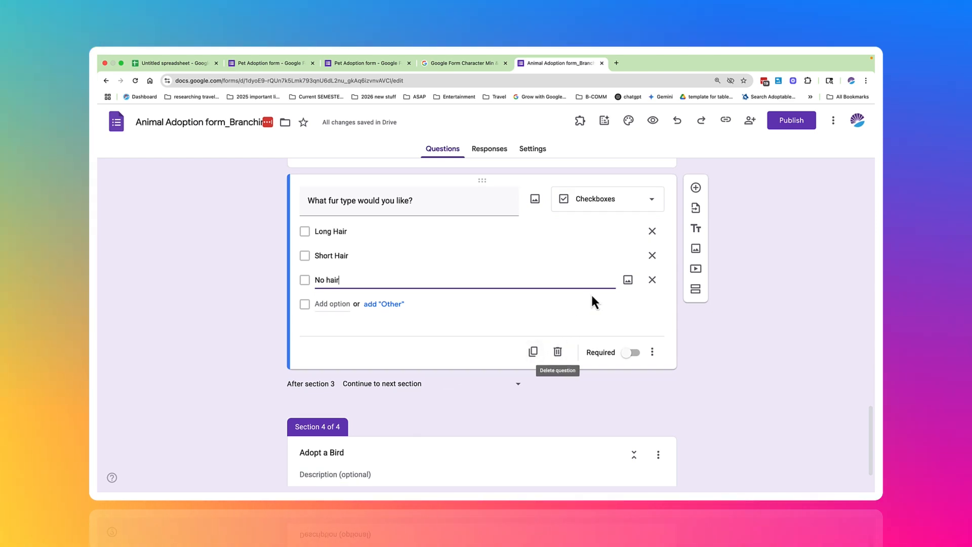
click(696, 191)
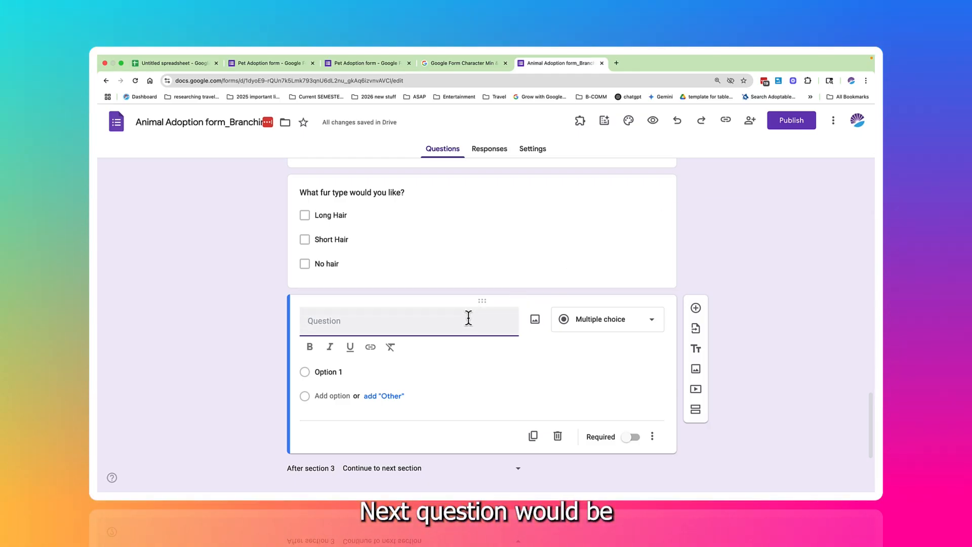
text(wa)
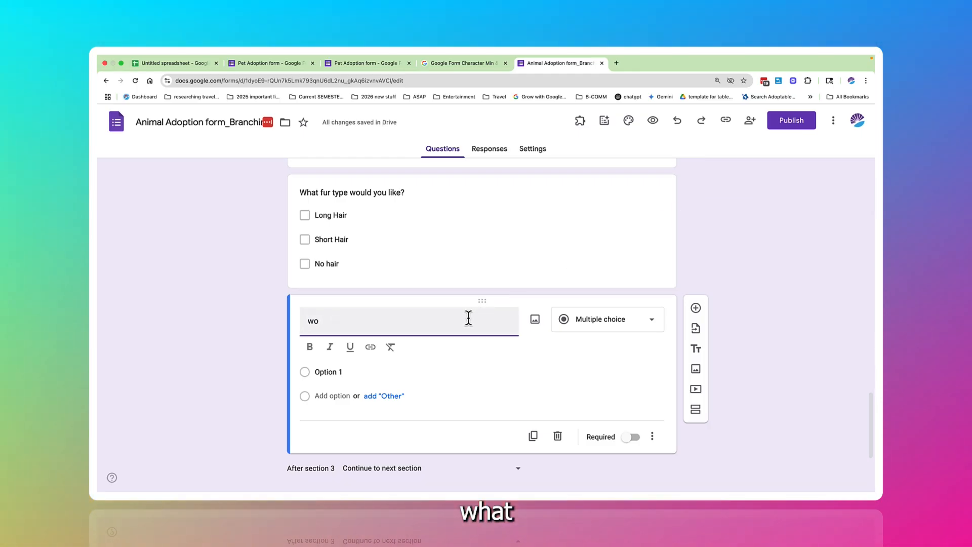
key(BackSpace)
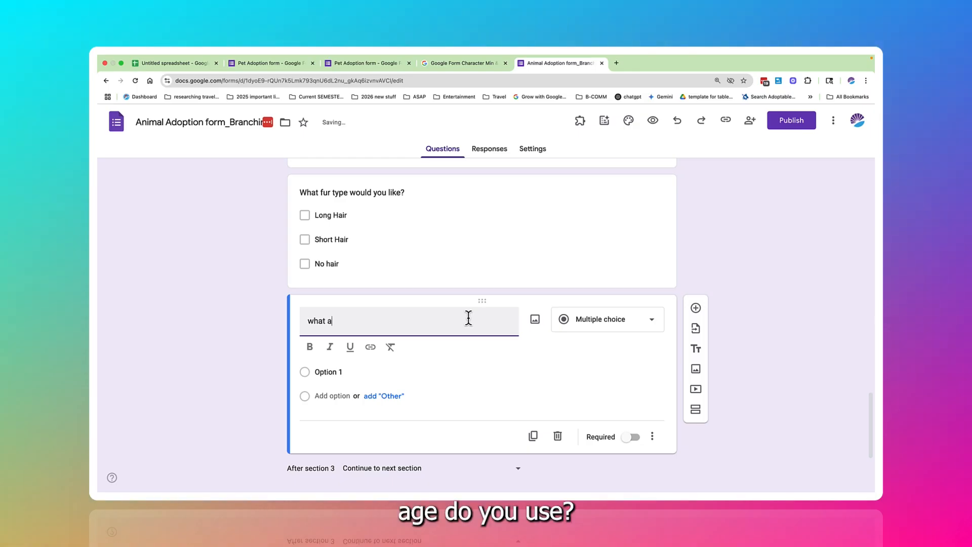
text(hat age wo)
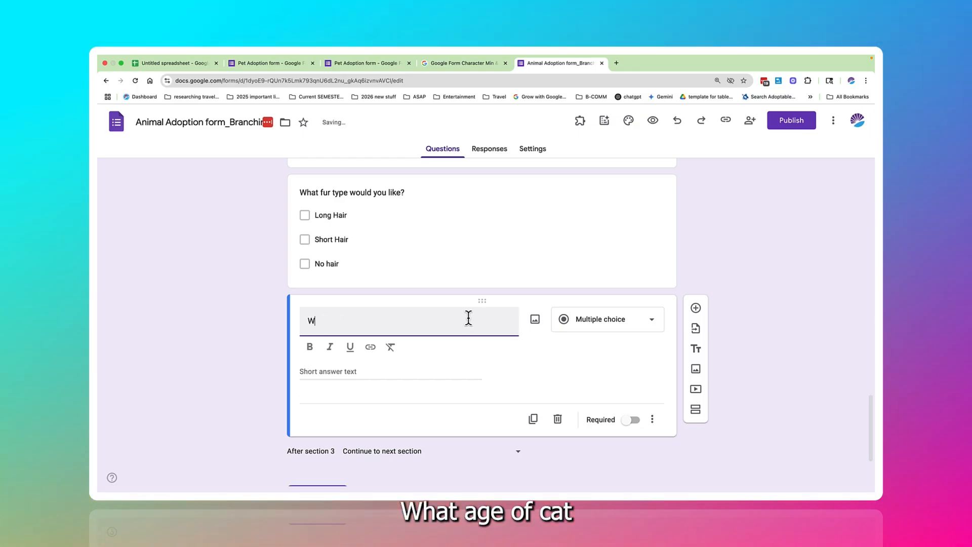
text(t age )
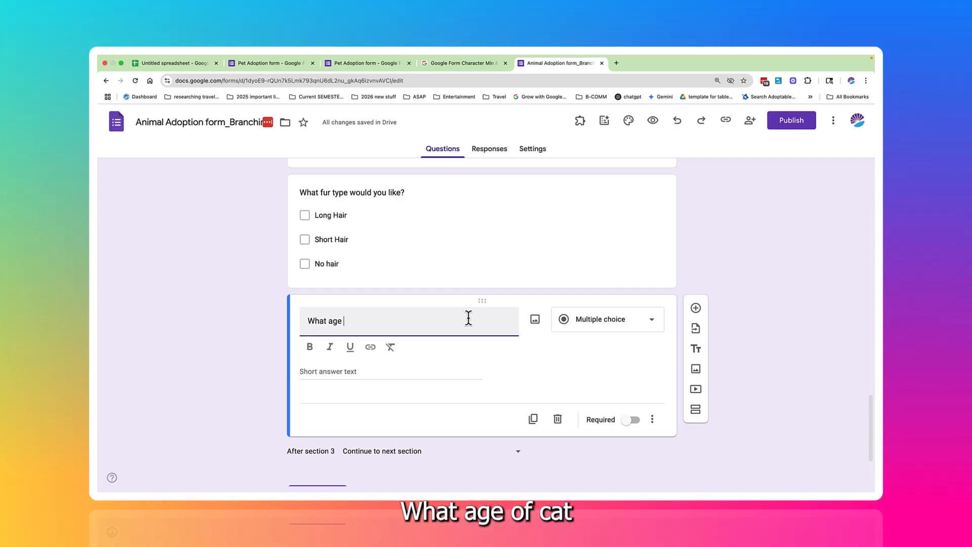
text(of cat would you like to adopt?)
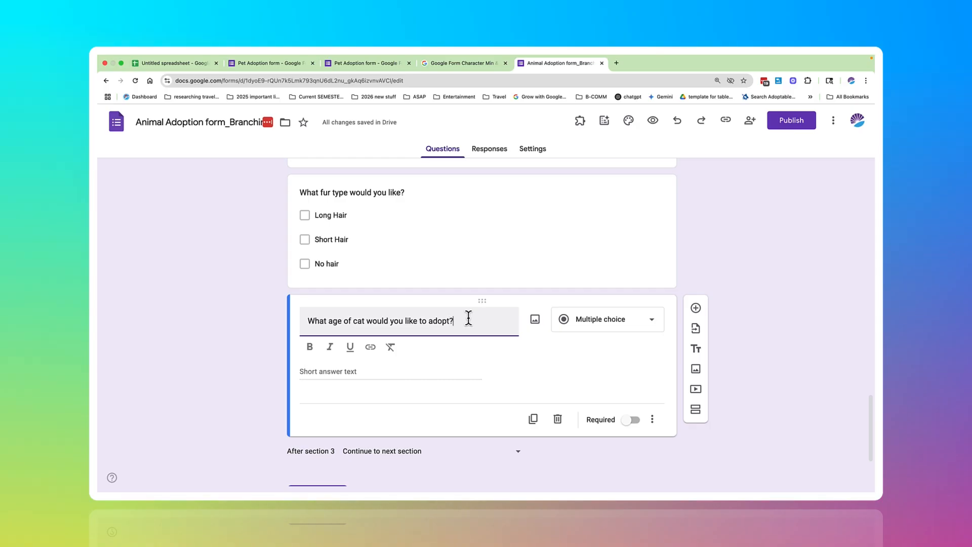
click(581, 327)
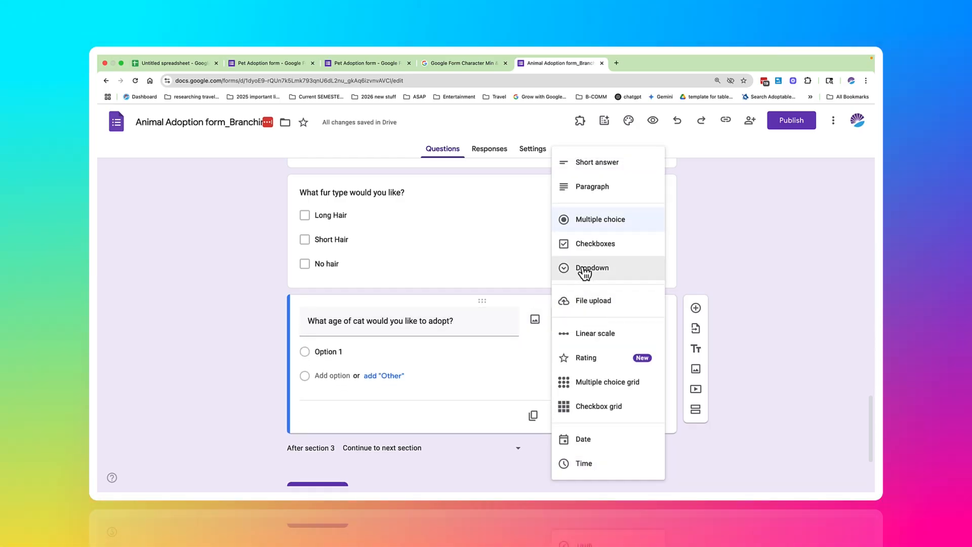
click(582, 273)
Step: Give the cat age dropdown the answer options Kitten, Mid aged and Senior cat
click(403, 351)
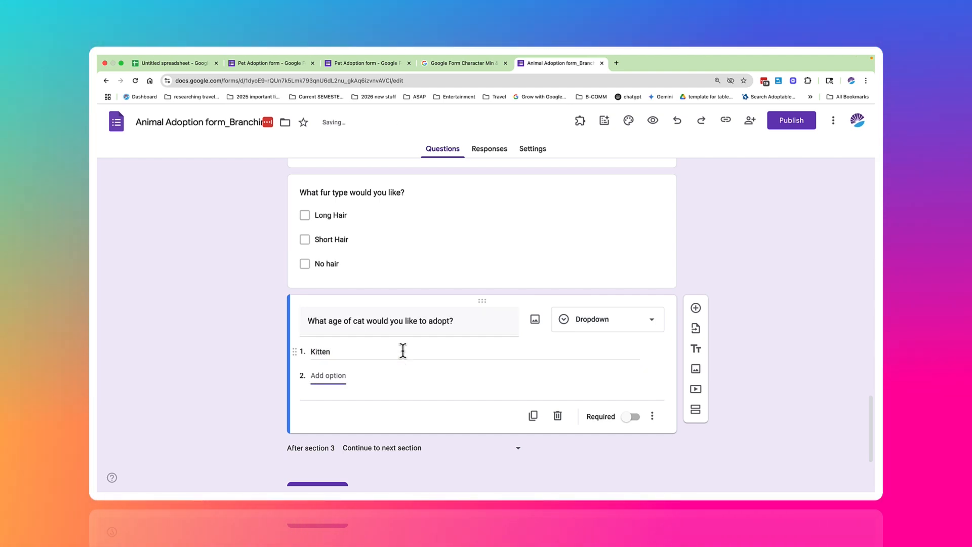
text(Mid aged)
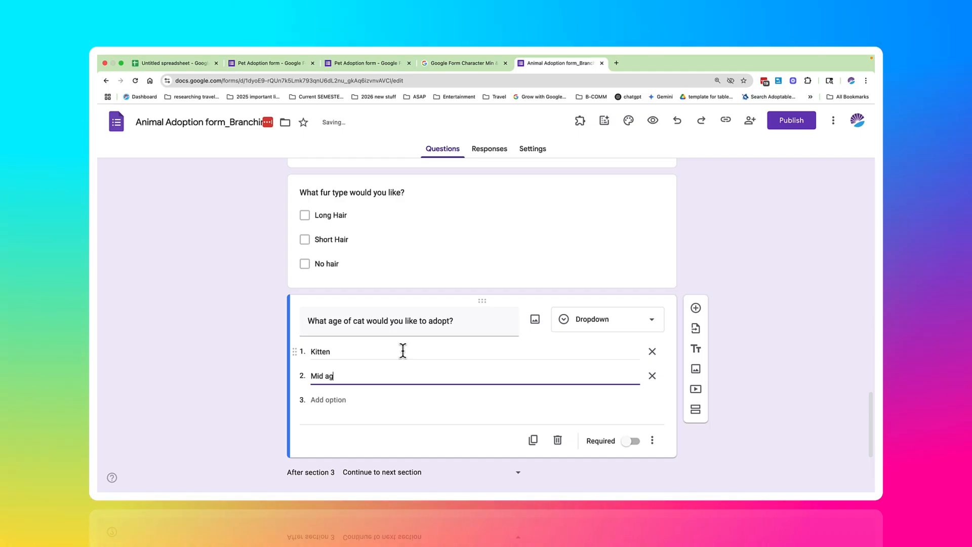
key(Tab)
key(Tab)
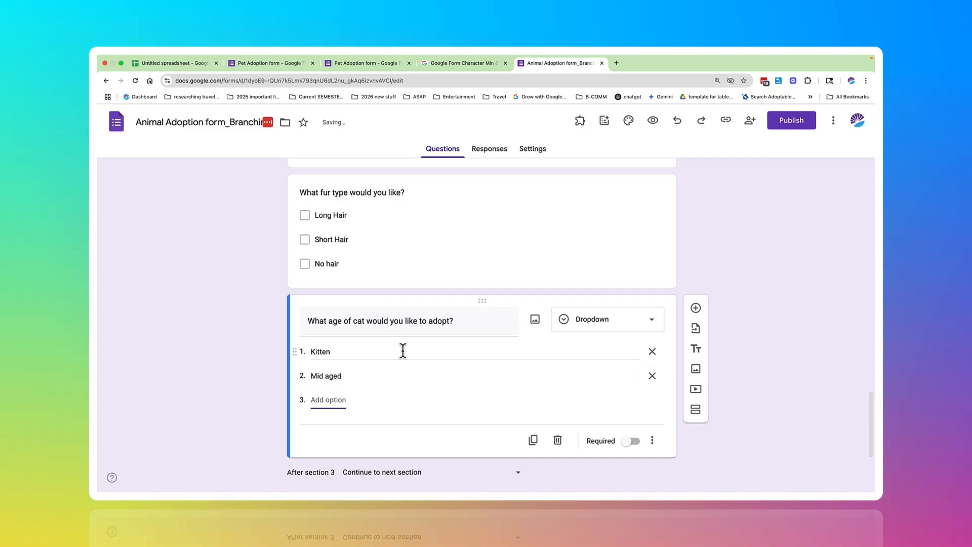
text(Senior cat)
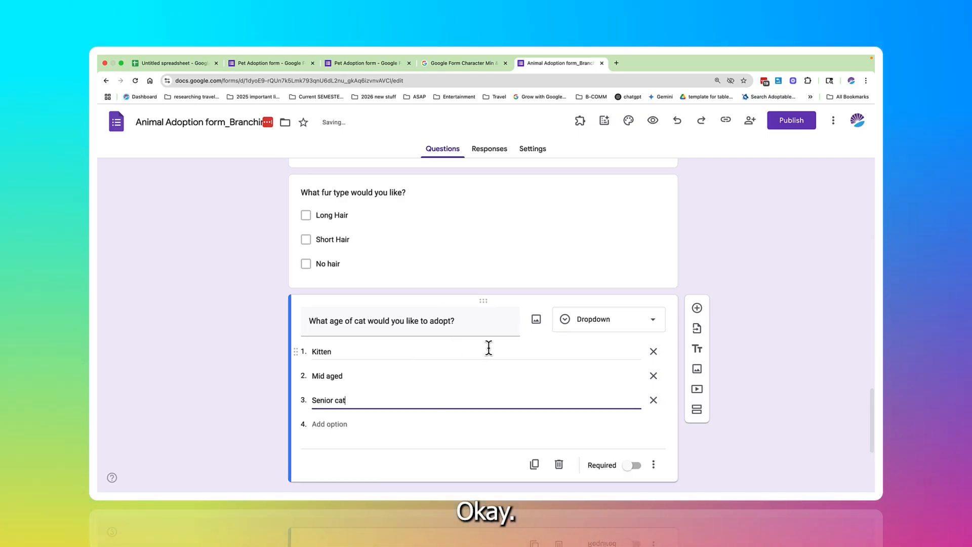
Step: Add a question below the cat age dropdown reading "Have you owned a cat previously?"
scroll(489, 348, down, 5)
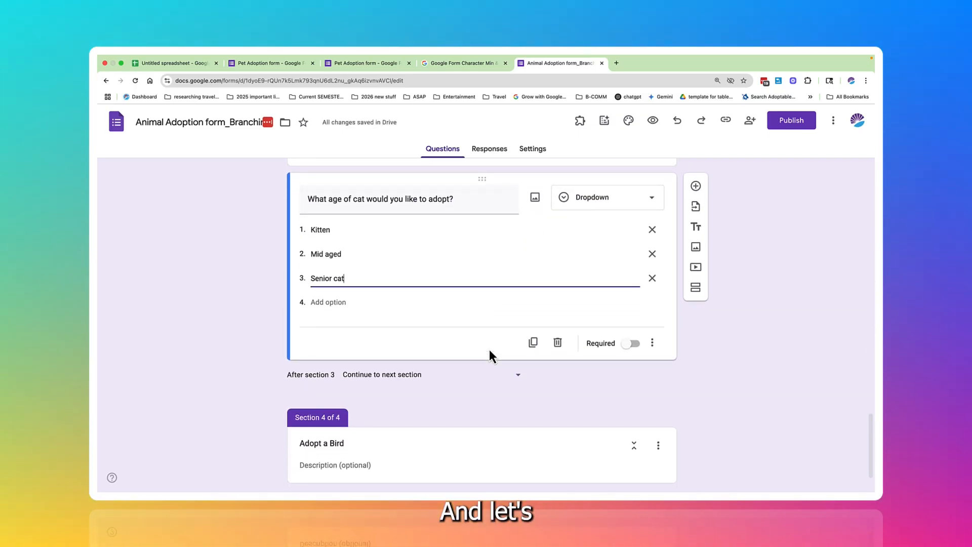
click(695, 186)
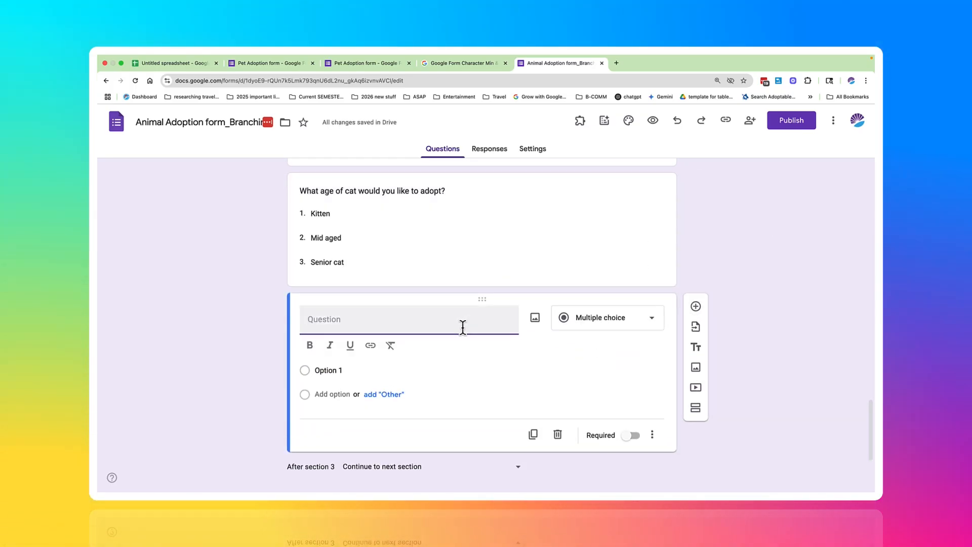
text(Have you owned a cat)
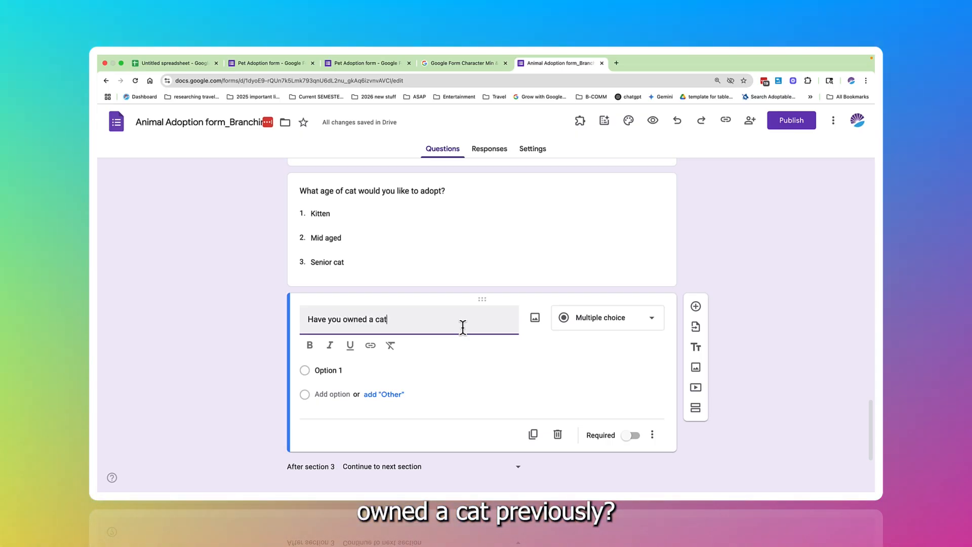
text( bp)
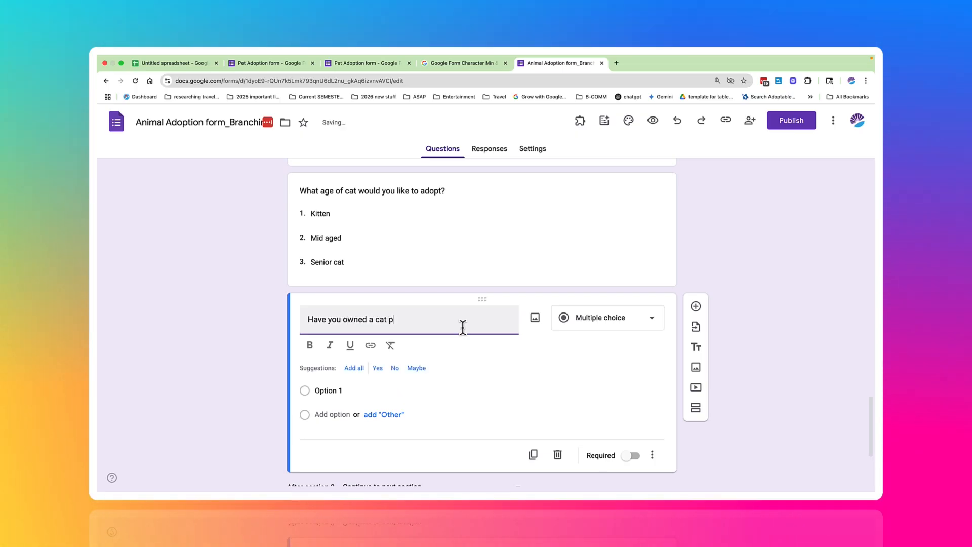
text(reviously?)
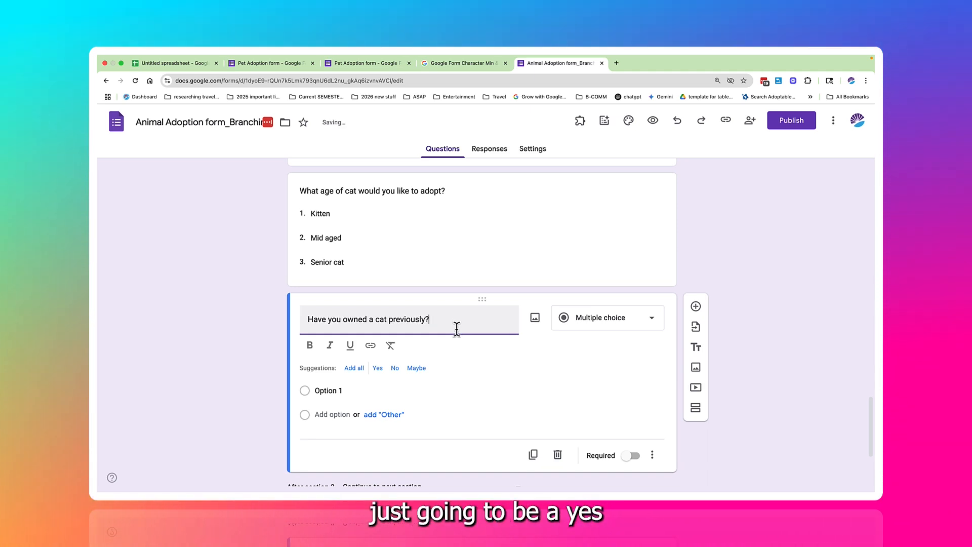
Step: Give the question about previous cat ownership the suggested answer options Yes and No
click(379, 373)
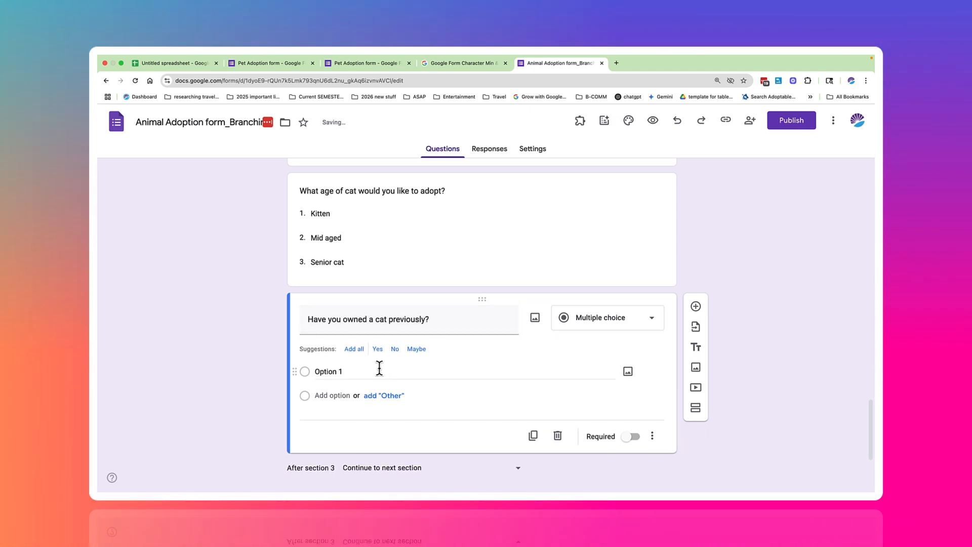
click(379, 349)
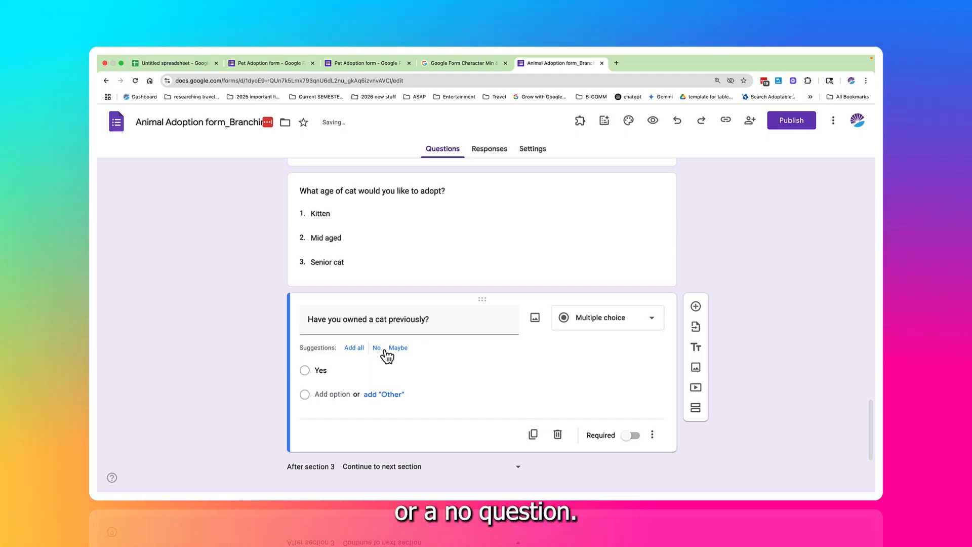
click(380, 348)
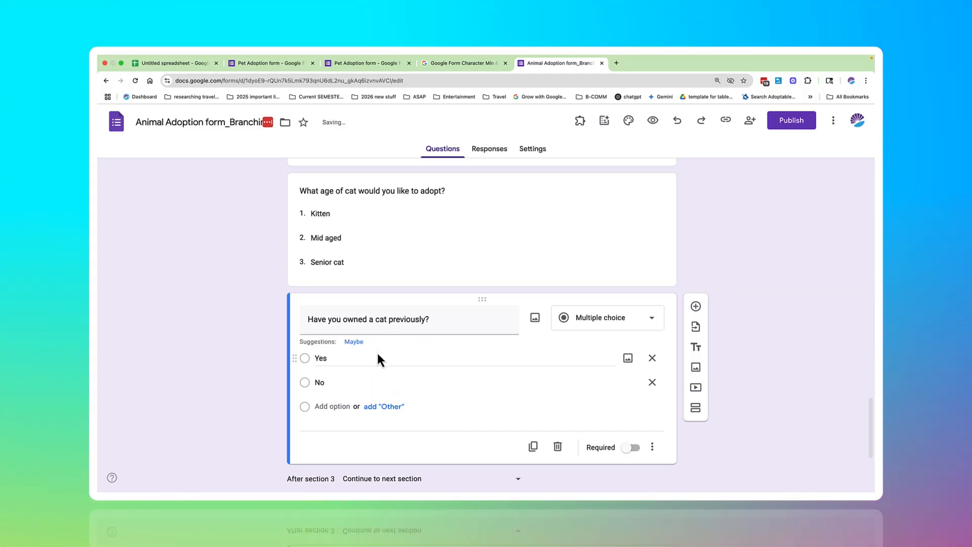
Step: Review the existing questions in the dog and cat sections for anything missing, then return to the Adopt a Bird section
scroll(373, 363, down, 3)
scroll(373, 363, down, 1)
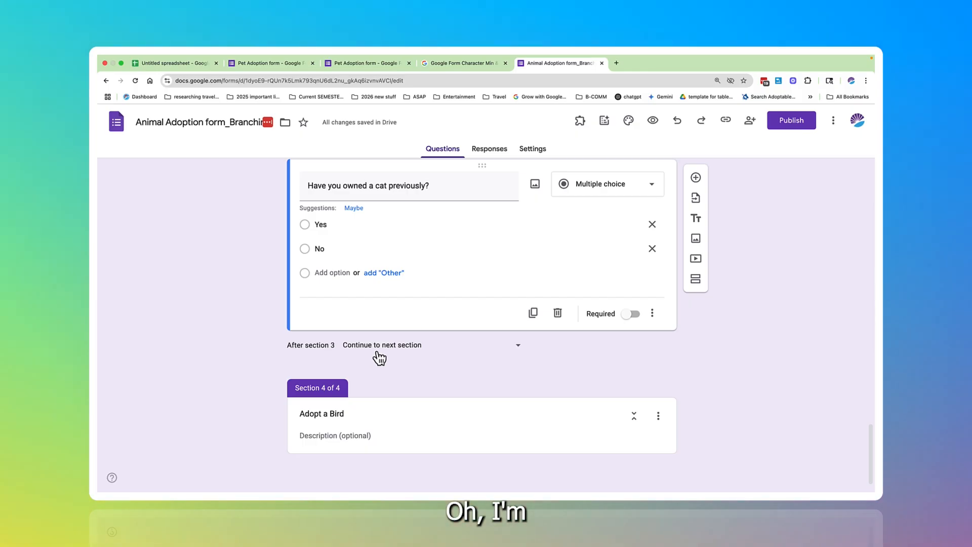
scroll(447, 260, up, 10)
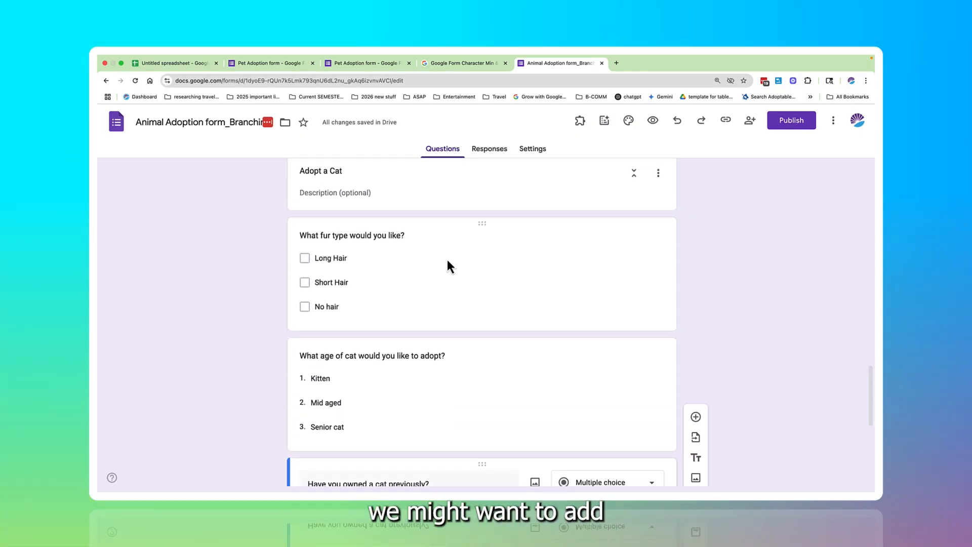
scroll(448, 259, up, 3)
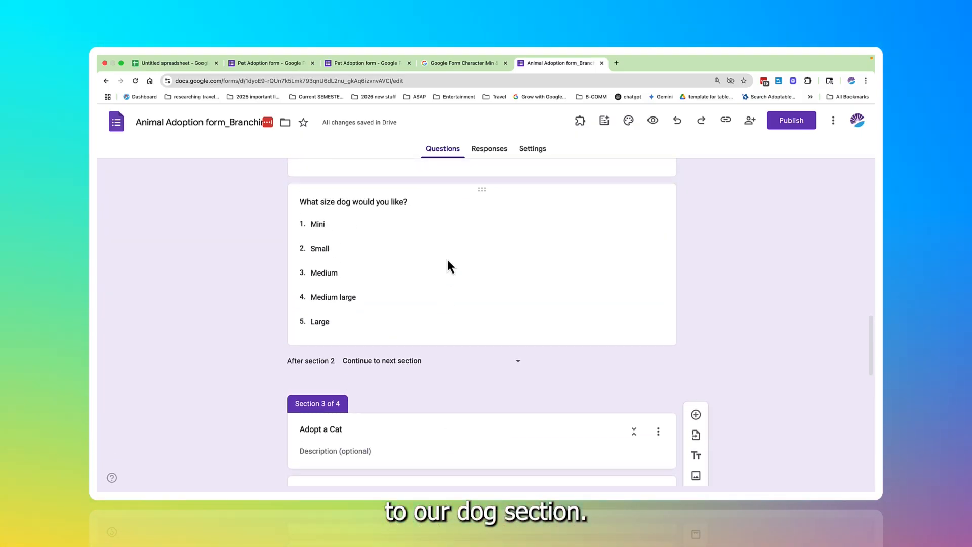
scroll(448, 259, up, 2)
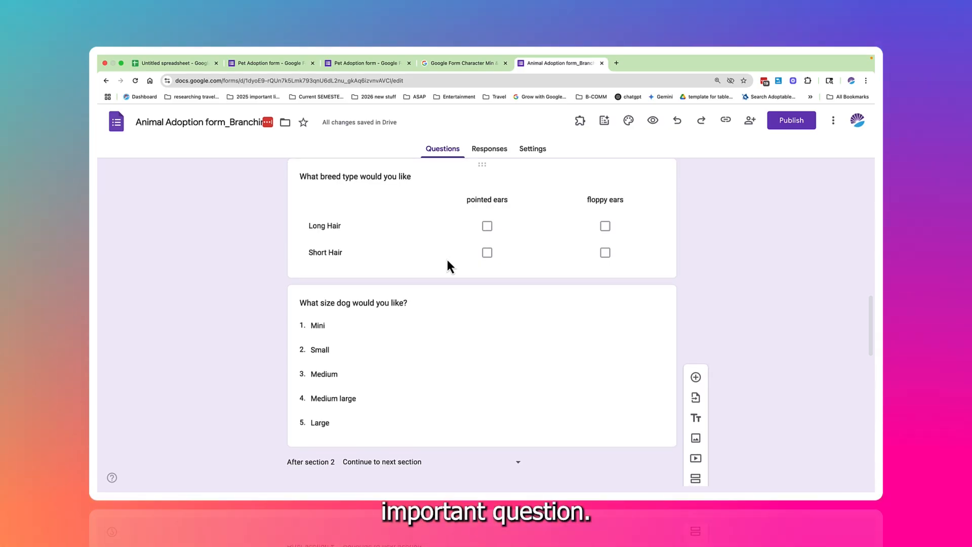
scroll(447, 259, up, 5)
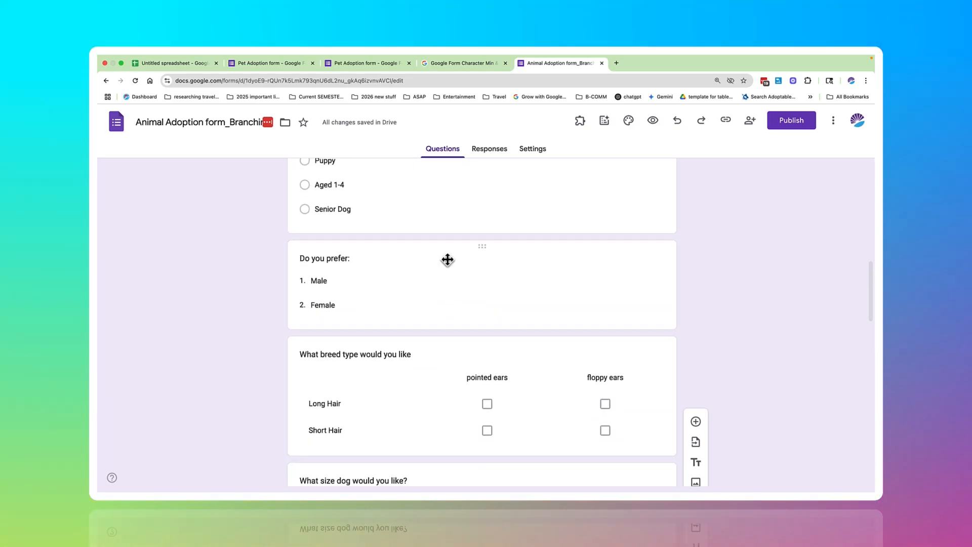
scroll(446, 258, down, 7)
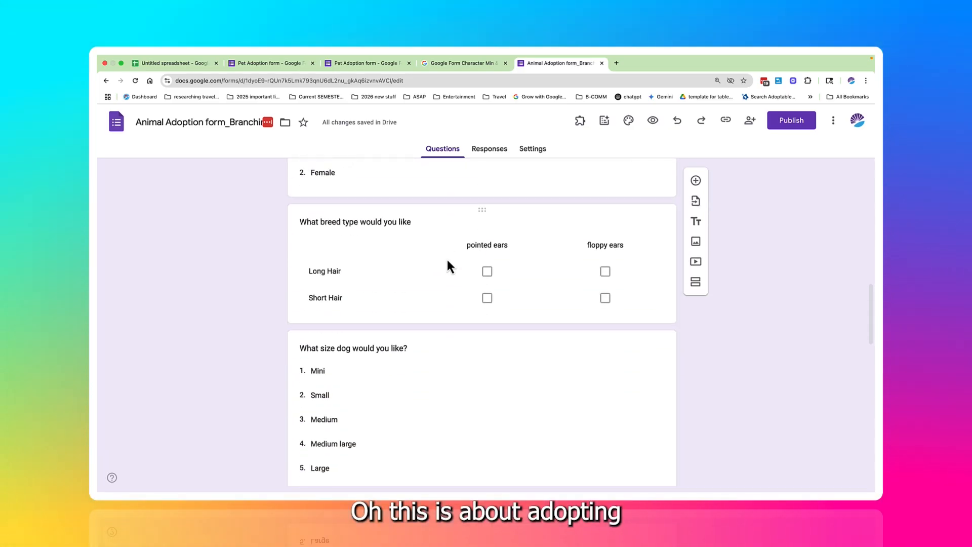
scroll(448, 259, down, 9)
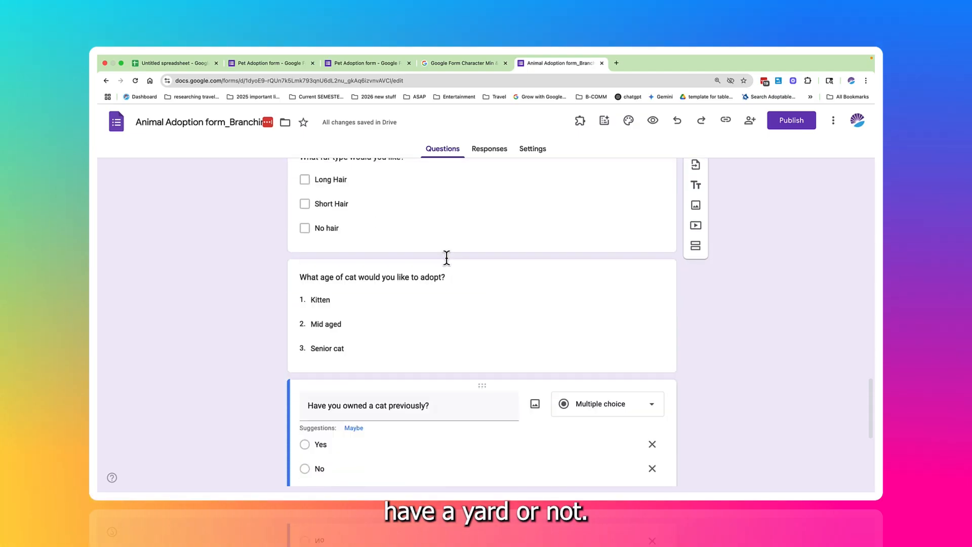
scroll(447, 258, down, 3)
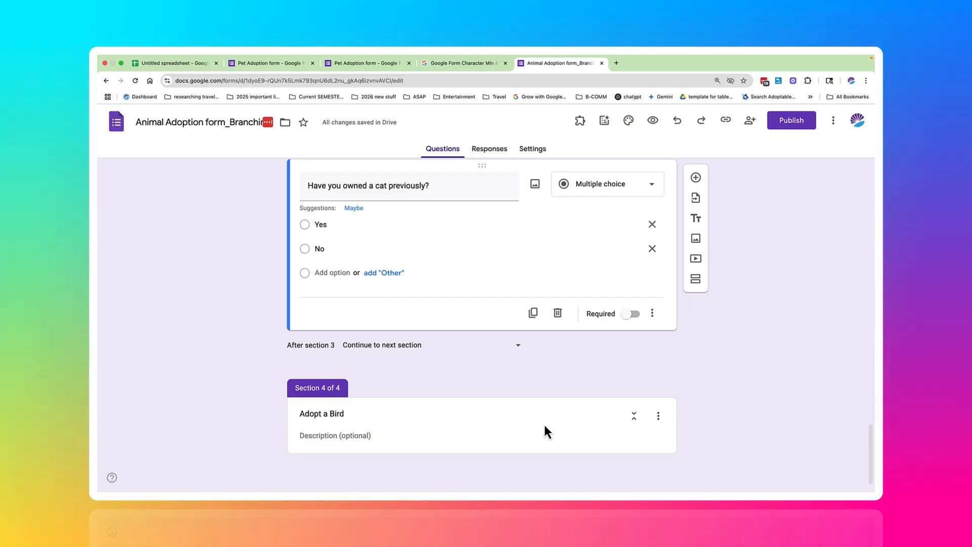
Step: Add a question to the Adopt a Bird section reading "Have you owned a bird before?"
click(545, 427)
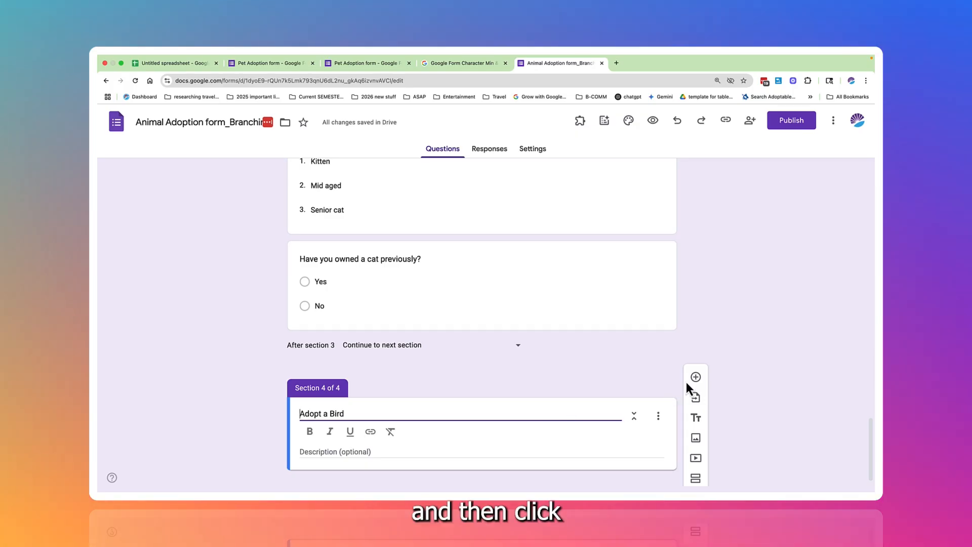
click(696, 380)
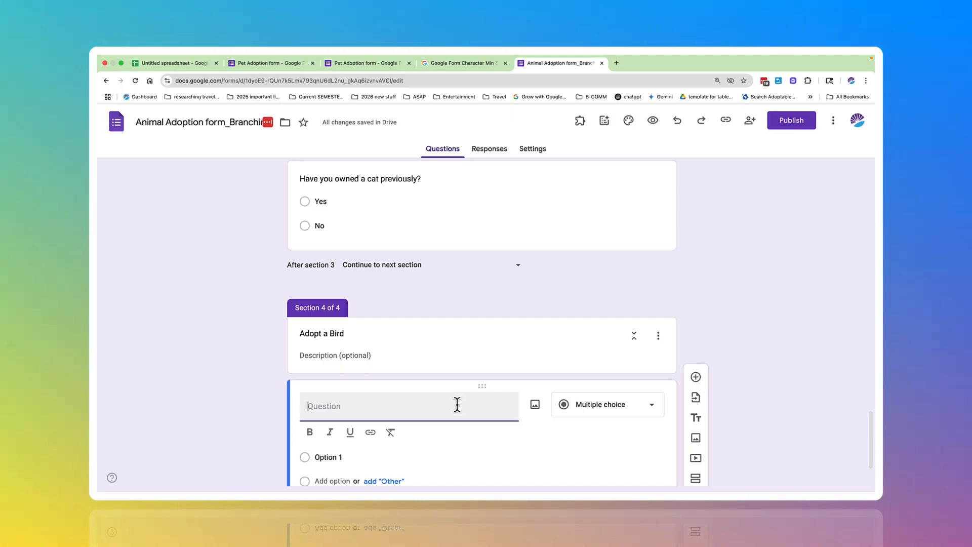
text(Have you)
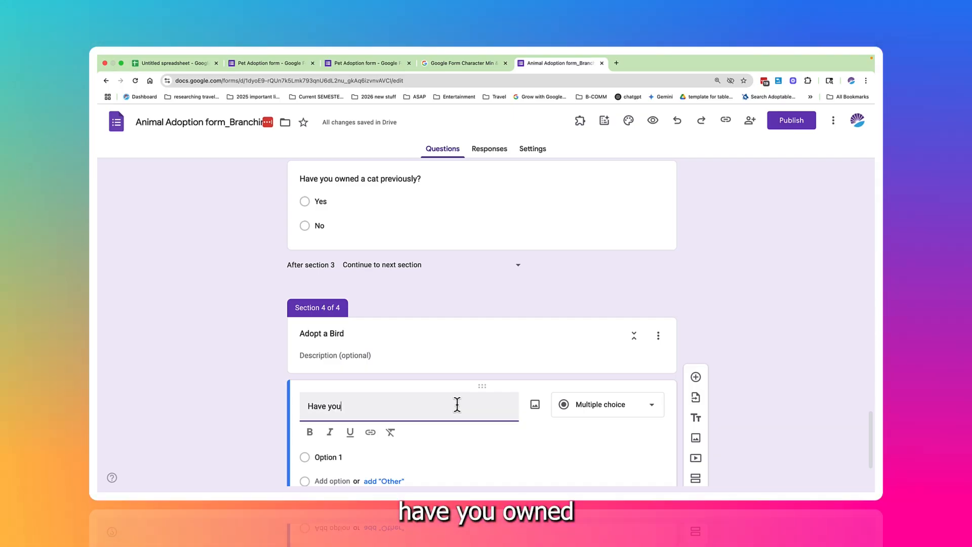
text( owned a bird)
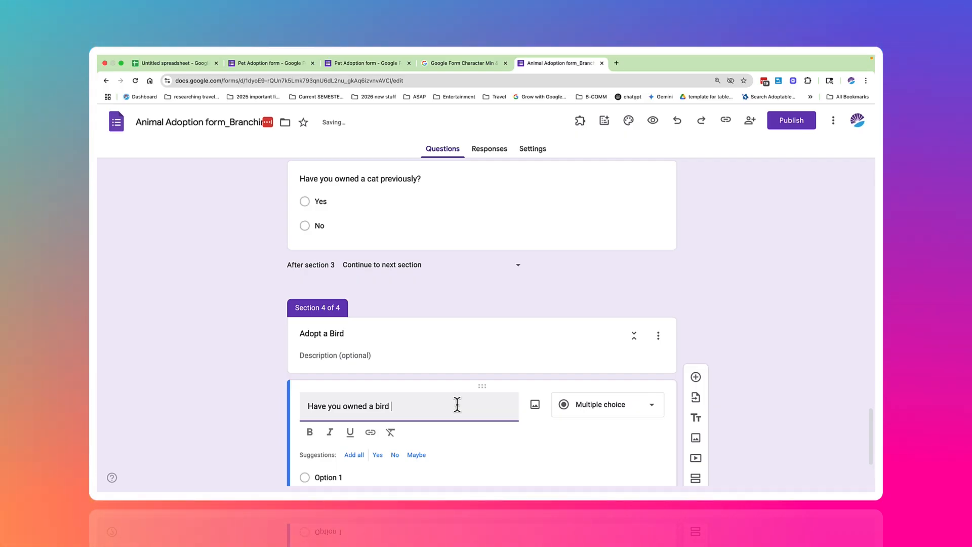
text( before?)
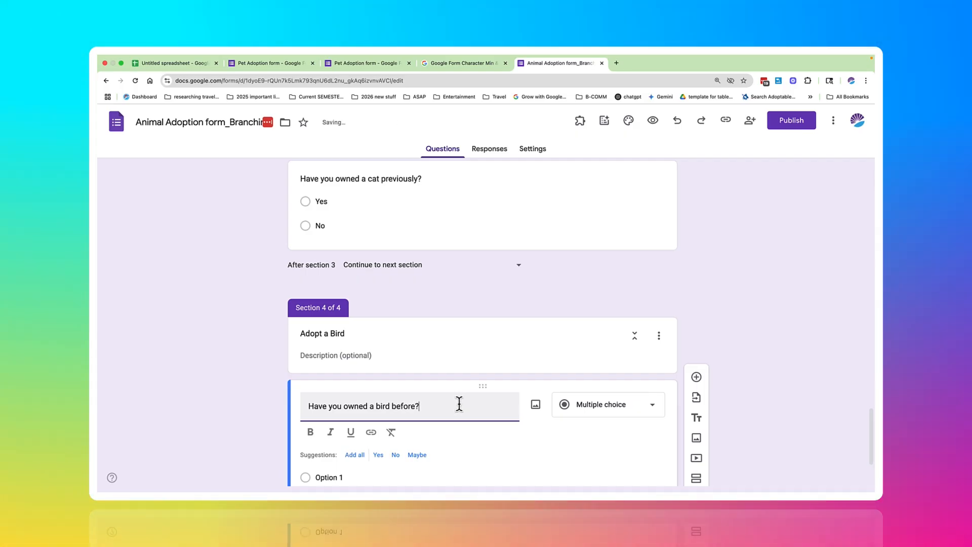
Step: Make the bird ownership question a dropdown with the answer options Yes and No
click(597, 410)
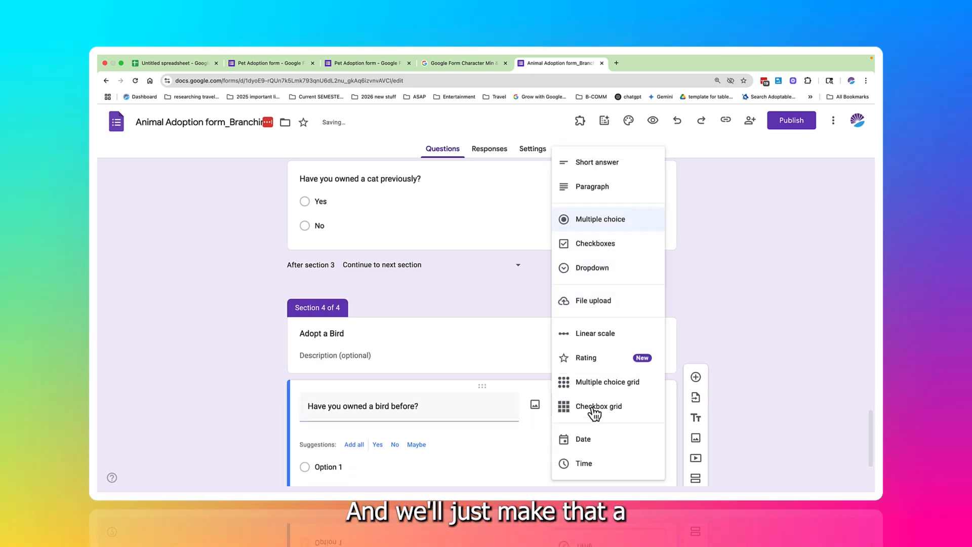
click(588, 271)
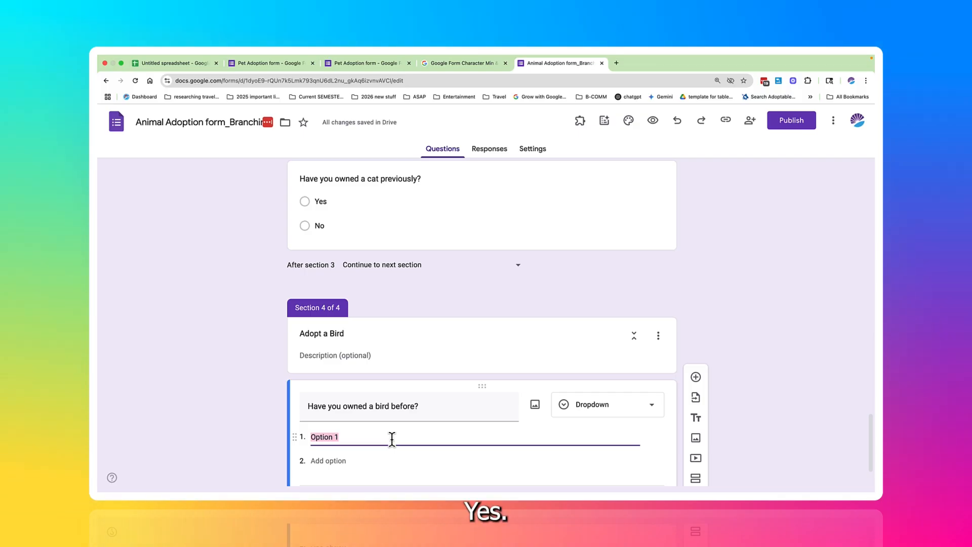
text(N)
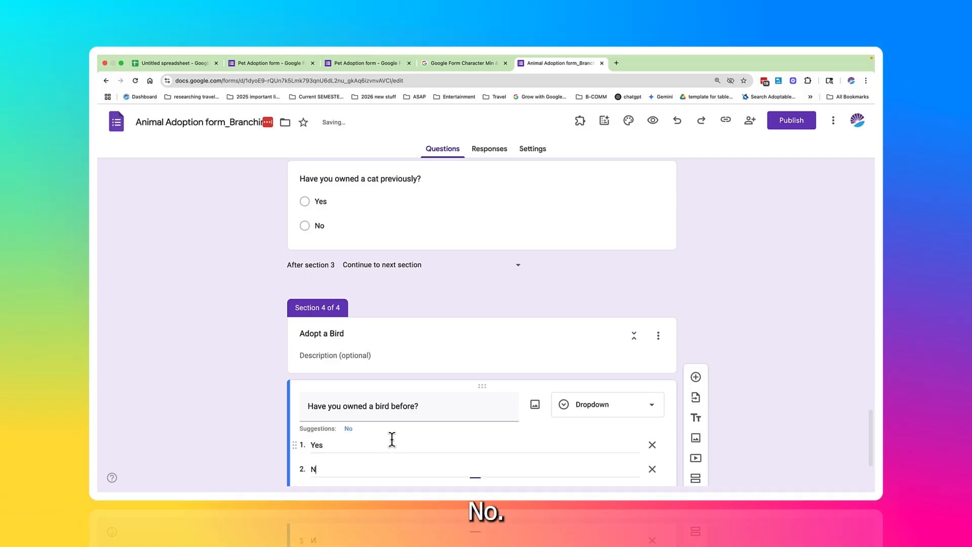
text(o)
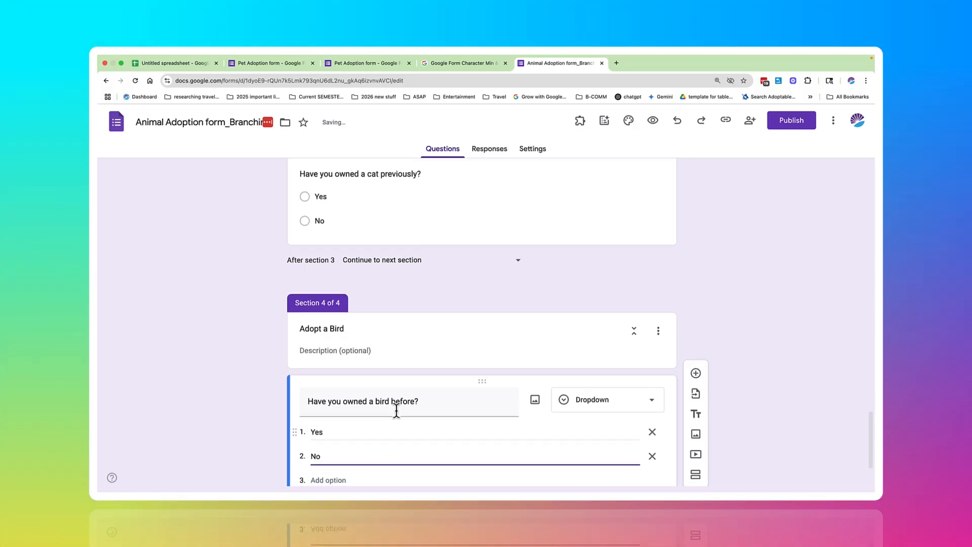
Step: Add a question below the bird ownership dropdown reading "What type of bird are you looking for?"
scroll(396, 411, down, 3)
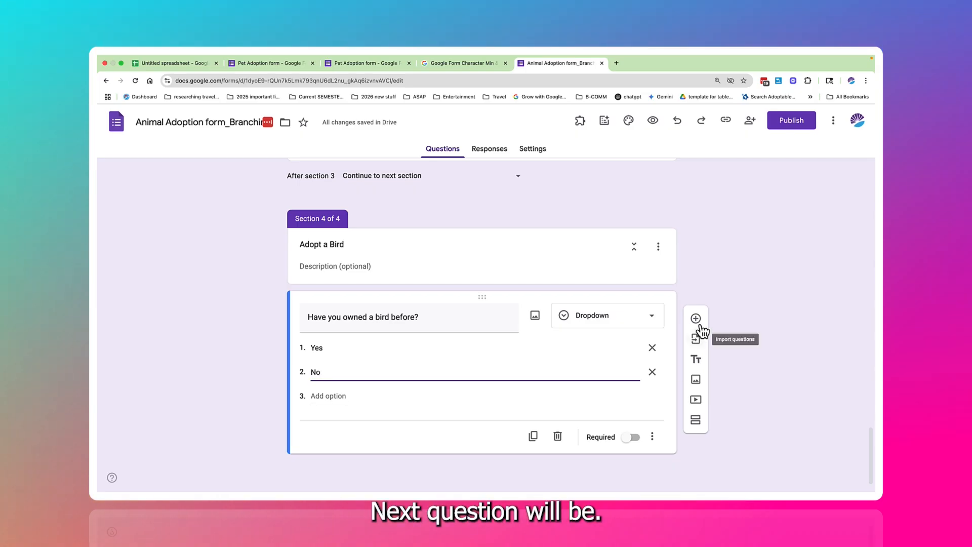
click(696, 319)
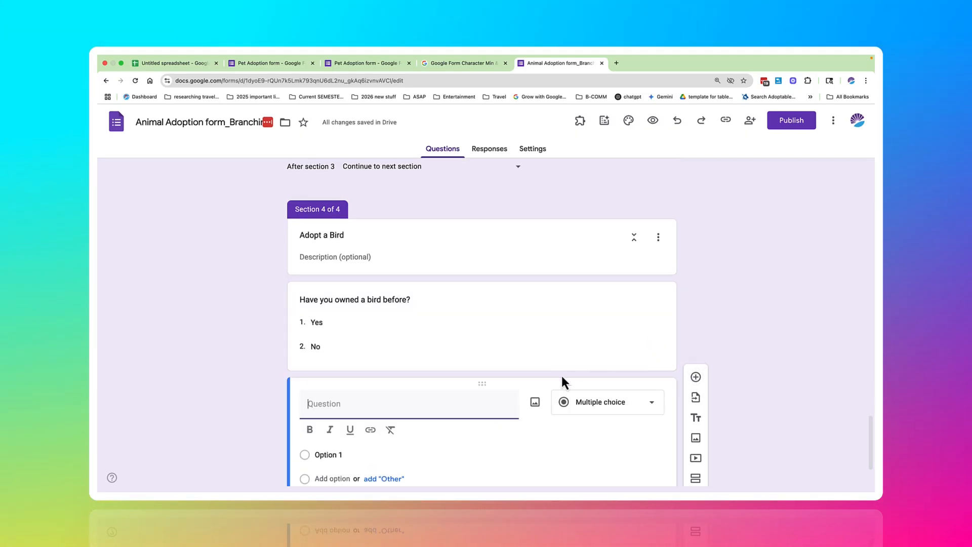
key(BackSpace)
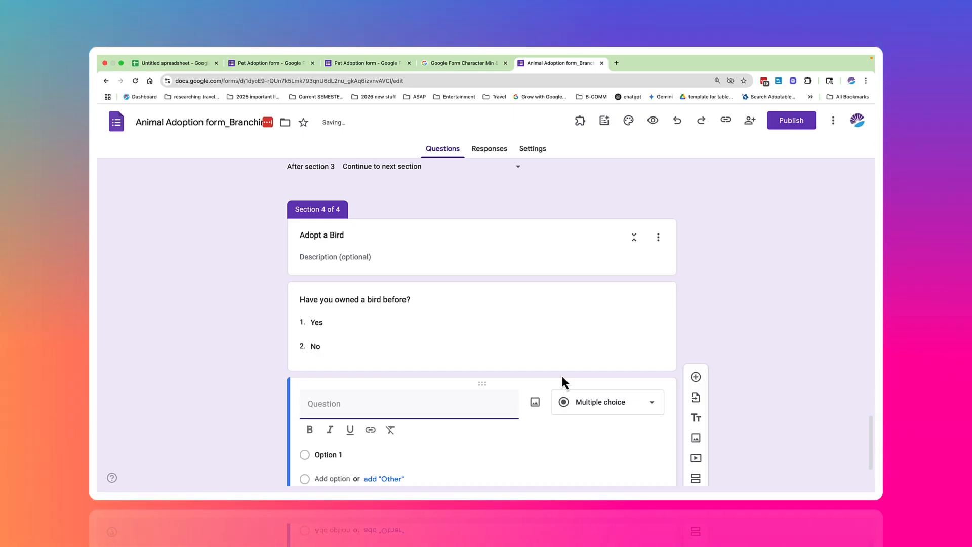
text(What type of )
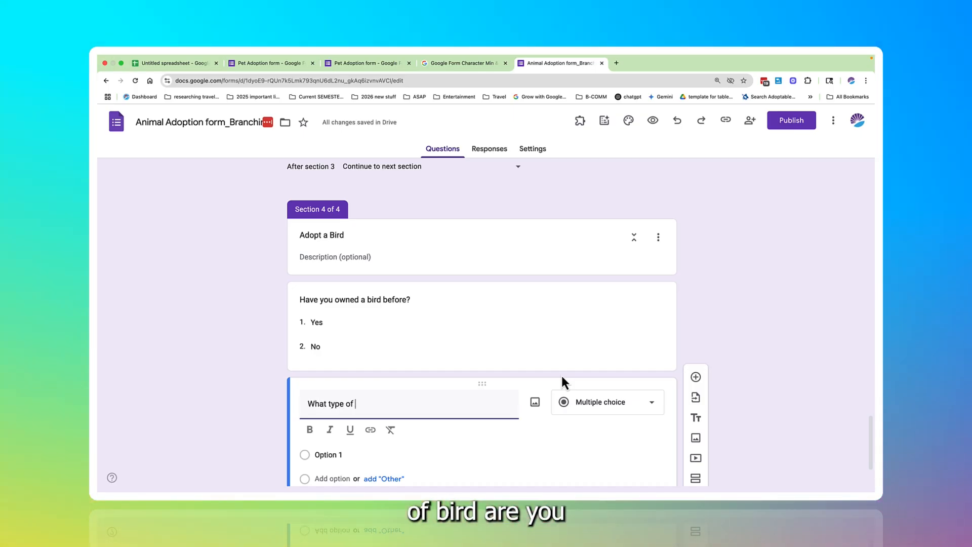
text(bird are )
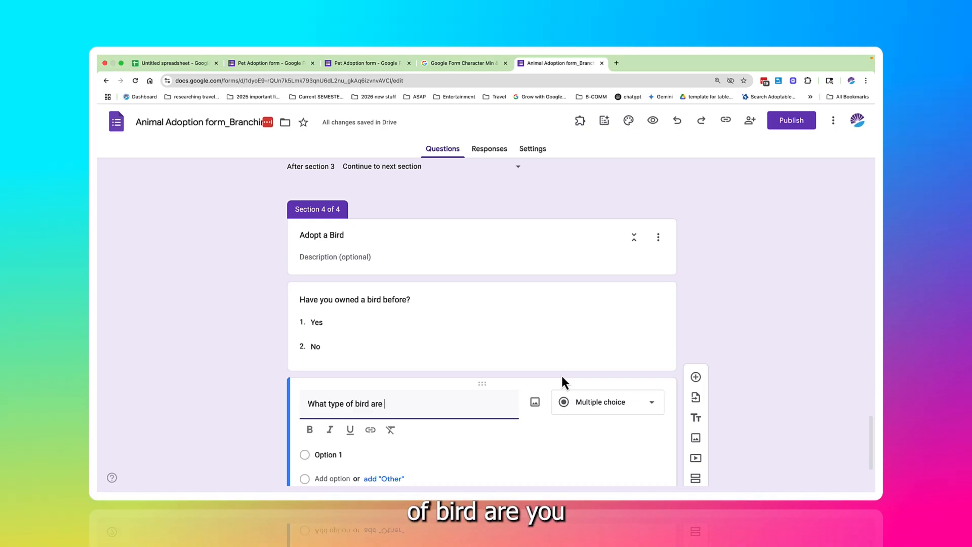
text(you l)
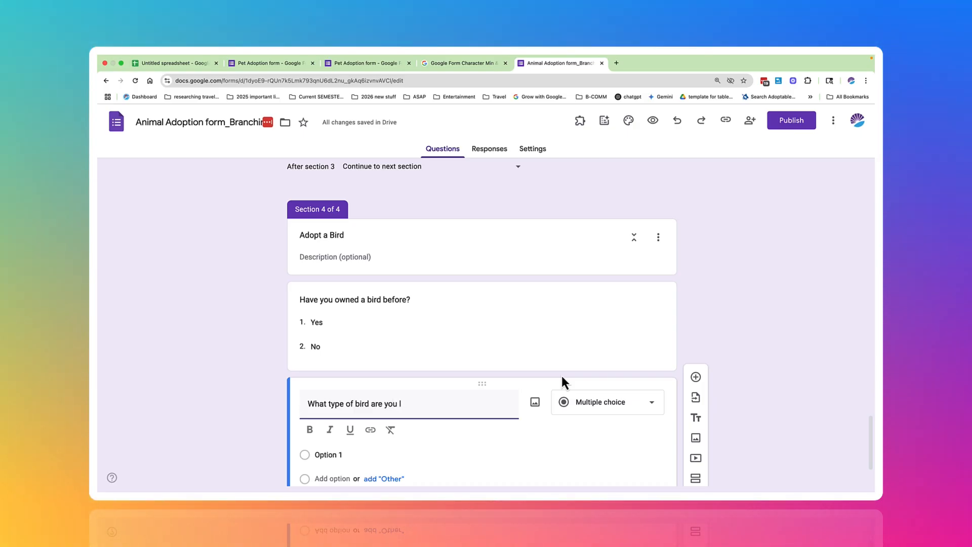
text(ooking for?)
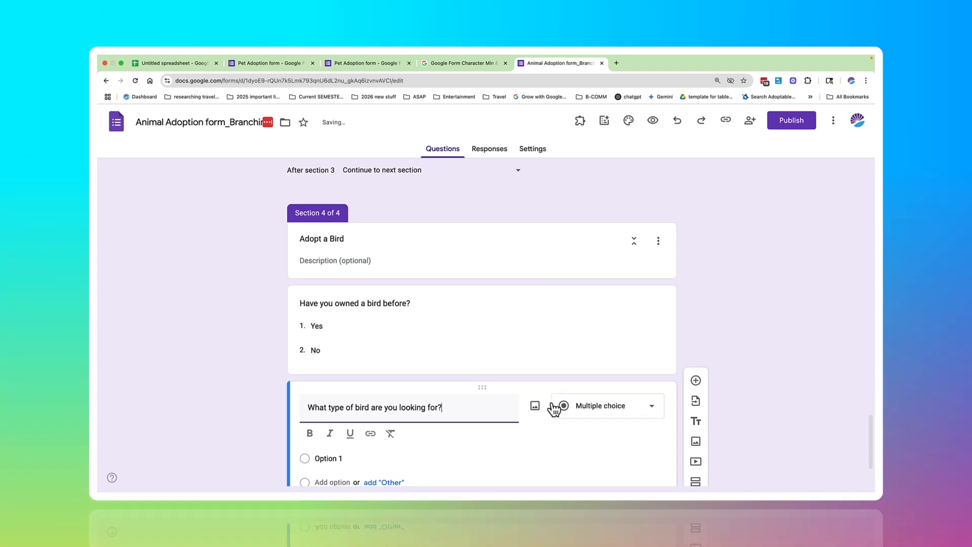
Step: Give the bird type question the answer options Parrot or parrot type, Budgie and Dove
scroll(547, 402, down, 3)
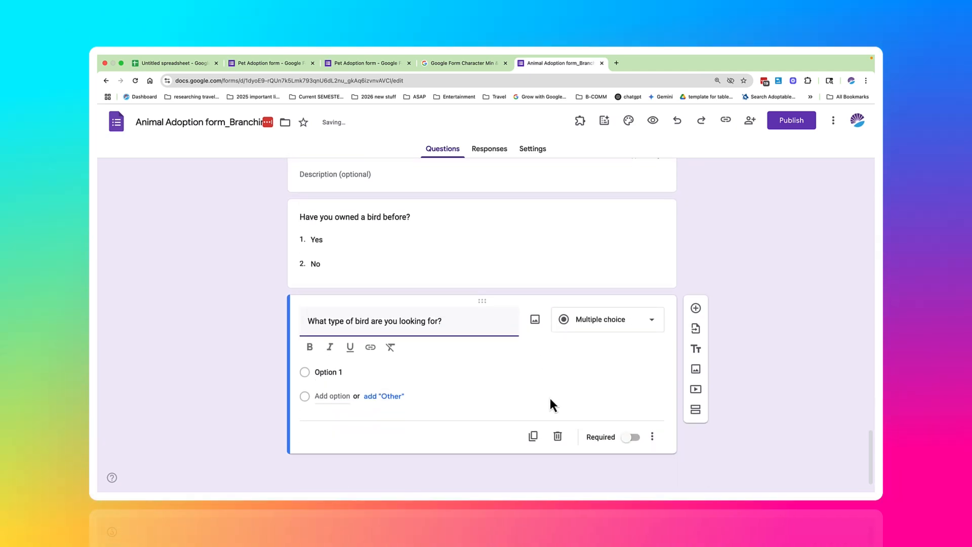
click(380, 371)
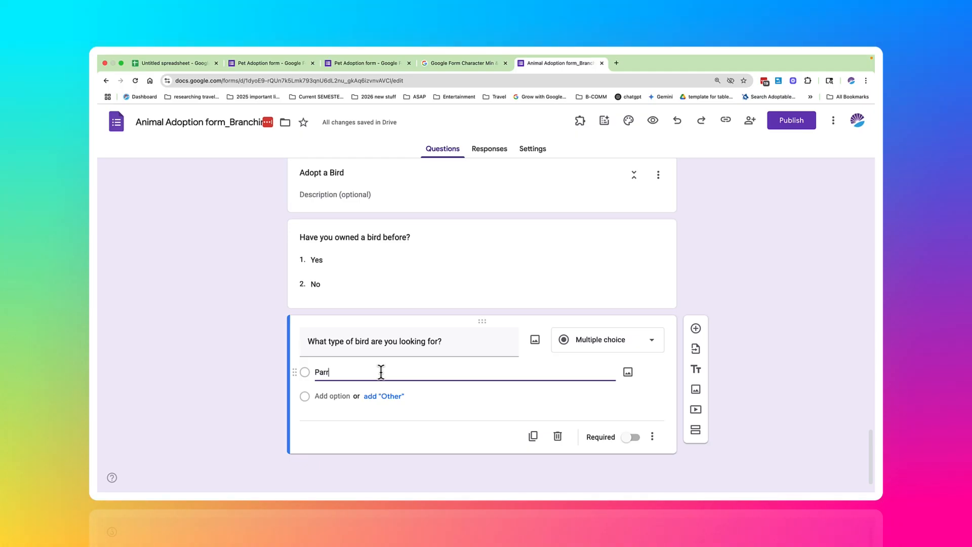
text(Parrot o)
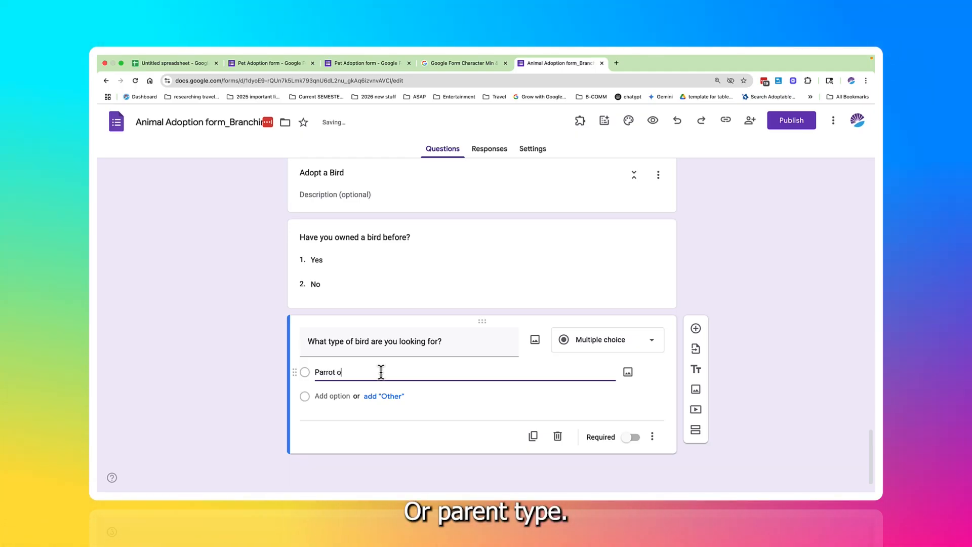
text(r parrot type)
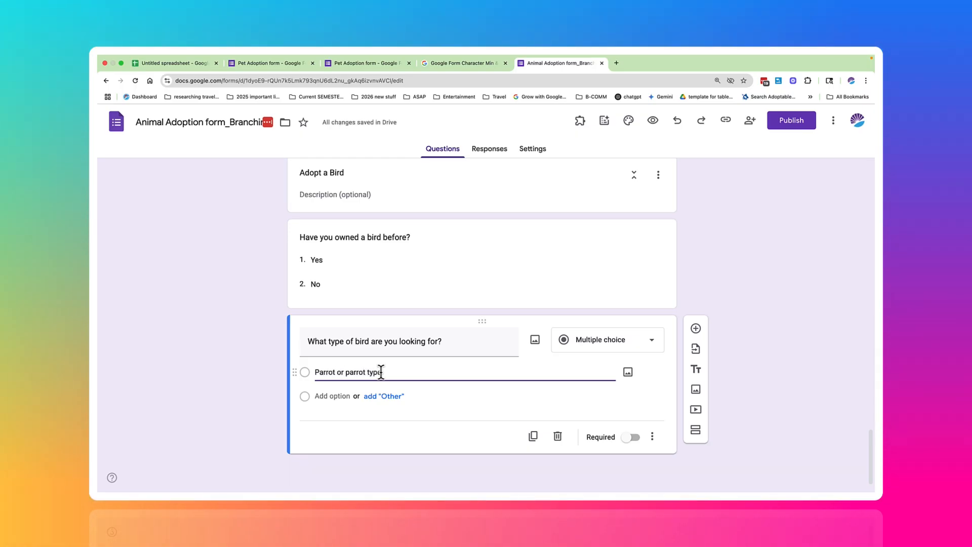
key(Tab)
key(Tab)
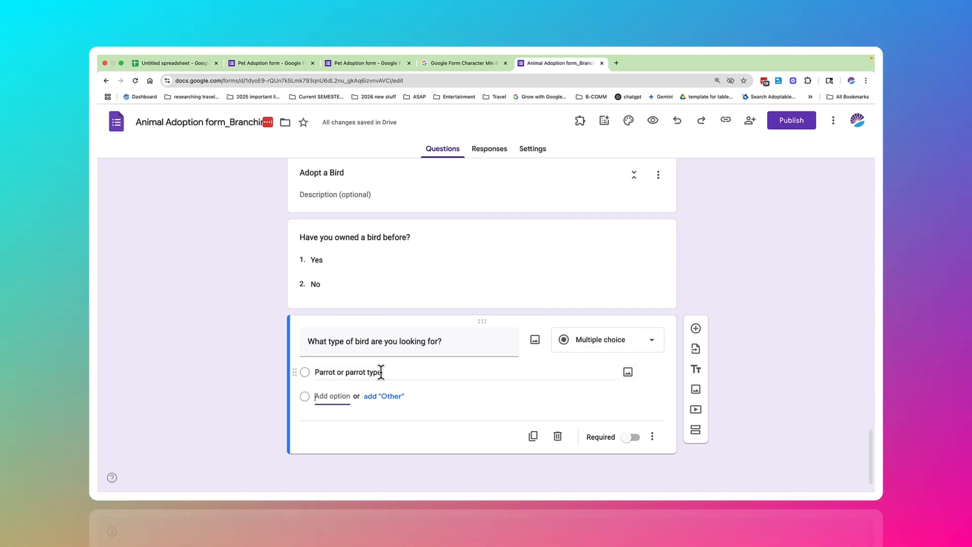
text(Budgie)
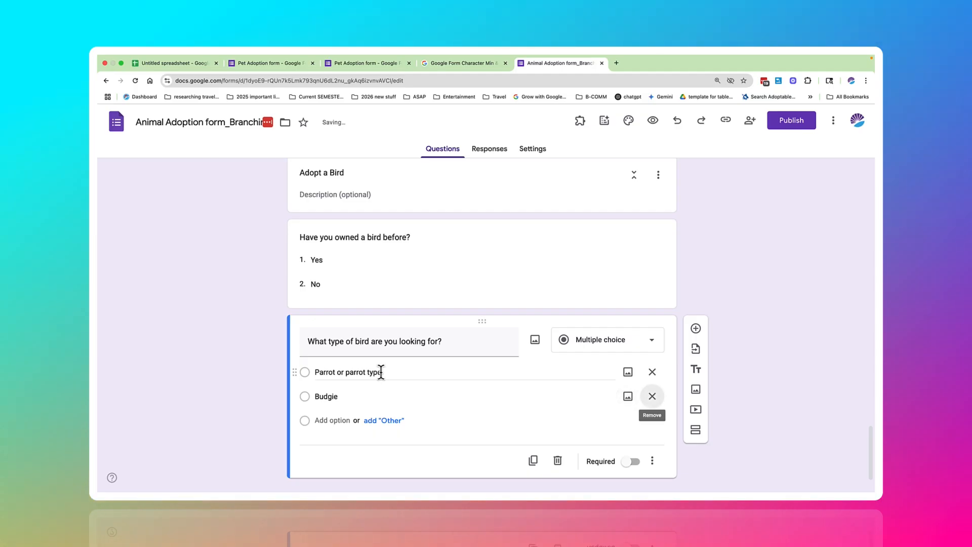
text(Dove)
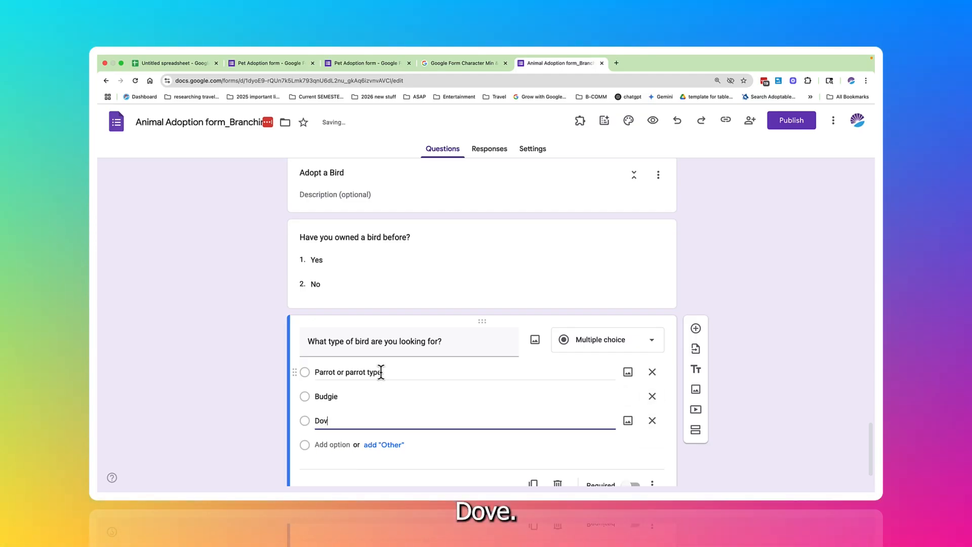
key(Tab)
key(Tab)
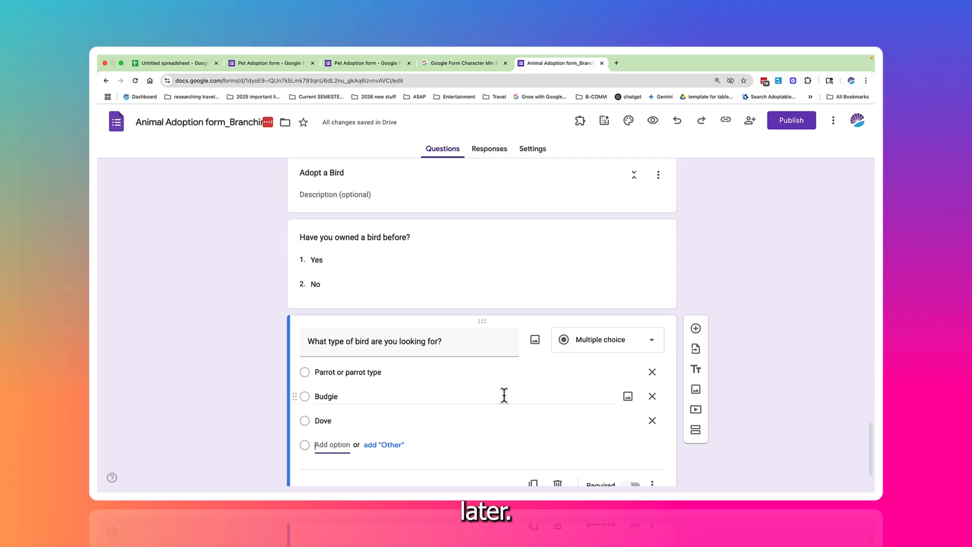
Step: Set the form to go to Submit form after section 3, Adopt a Cat
scroll(503, 394, down, 2)
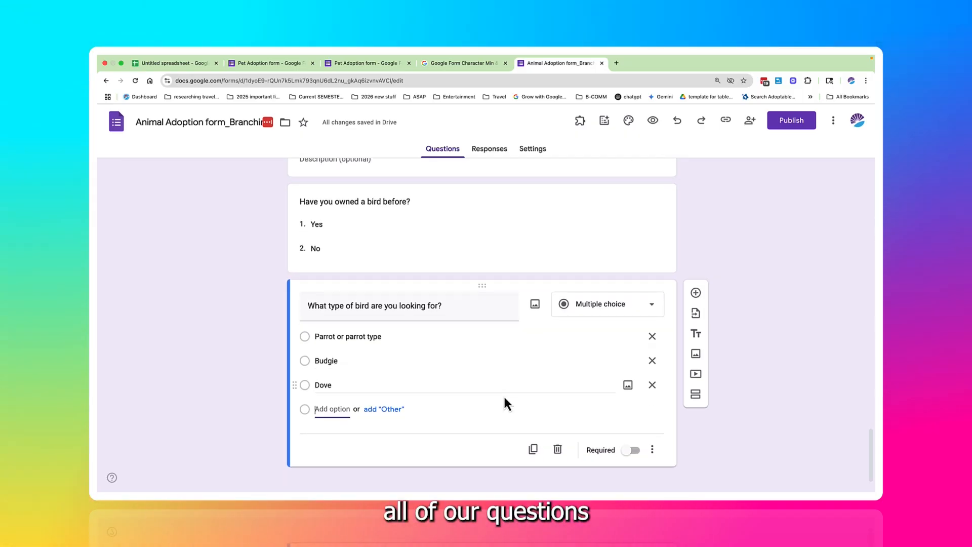
scroll(508, 391, up, 5)
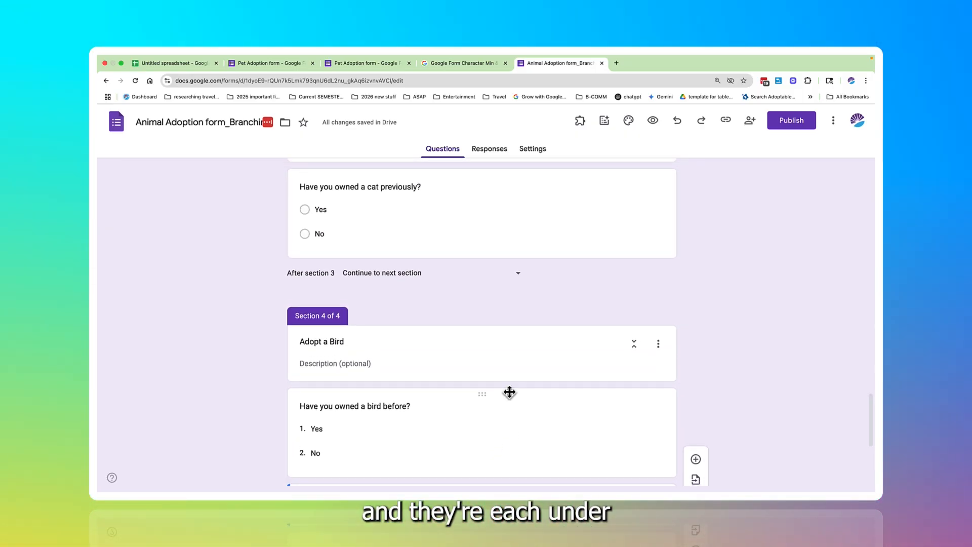
scroll(509, 391, up, 1)
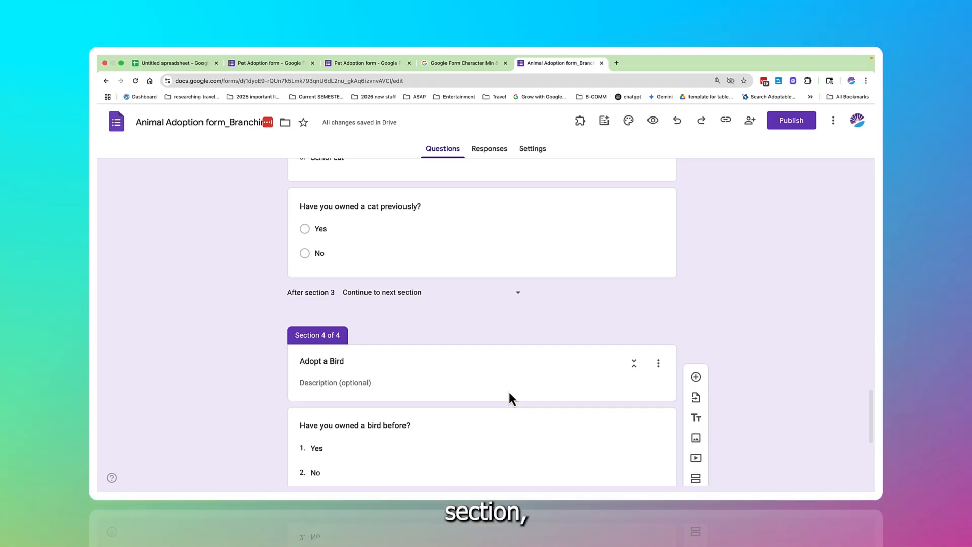
scroll(508, 392, down, 1)
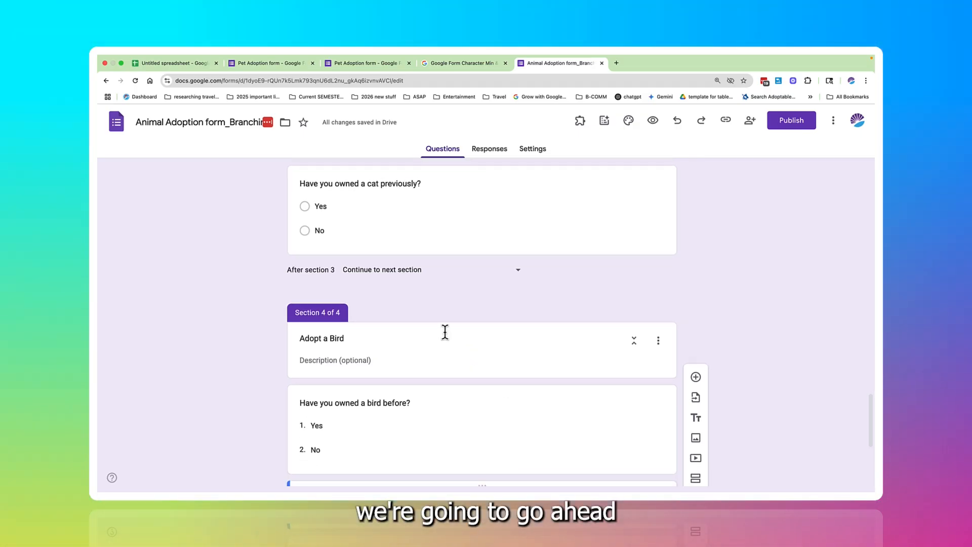
scroll(444, 331, down, 5)
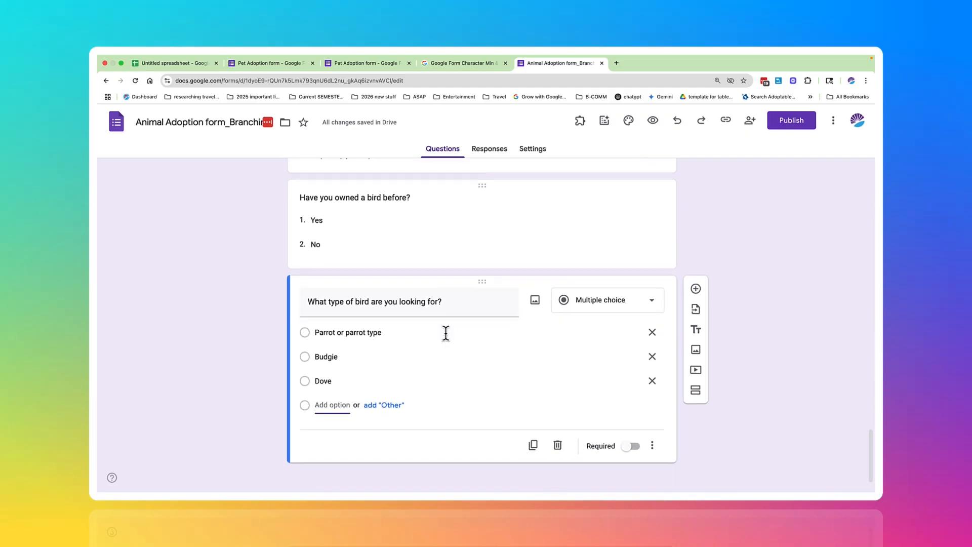
click(388, 469)
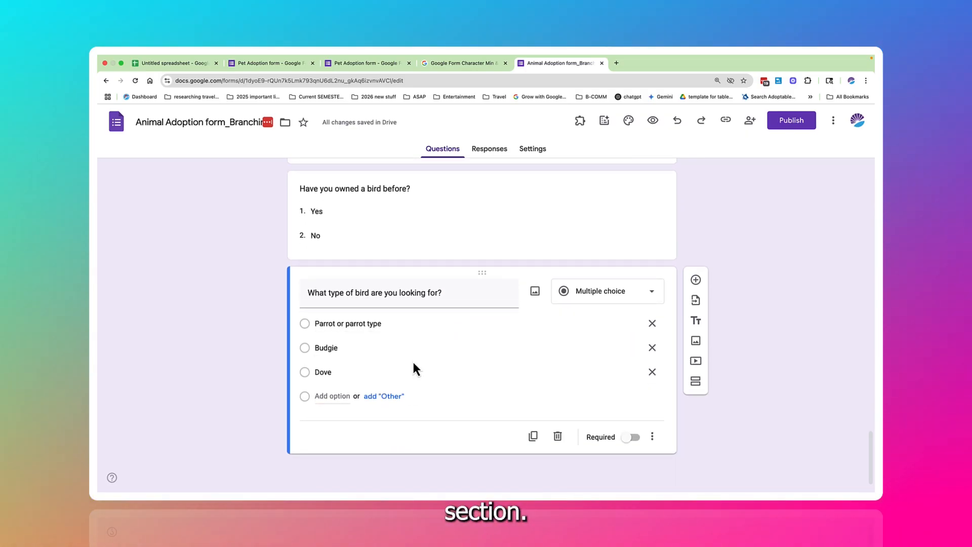
scroll(413, 363, up, 5)
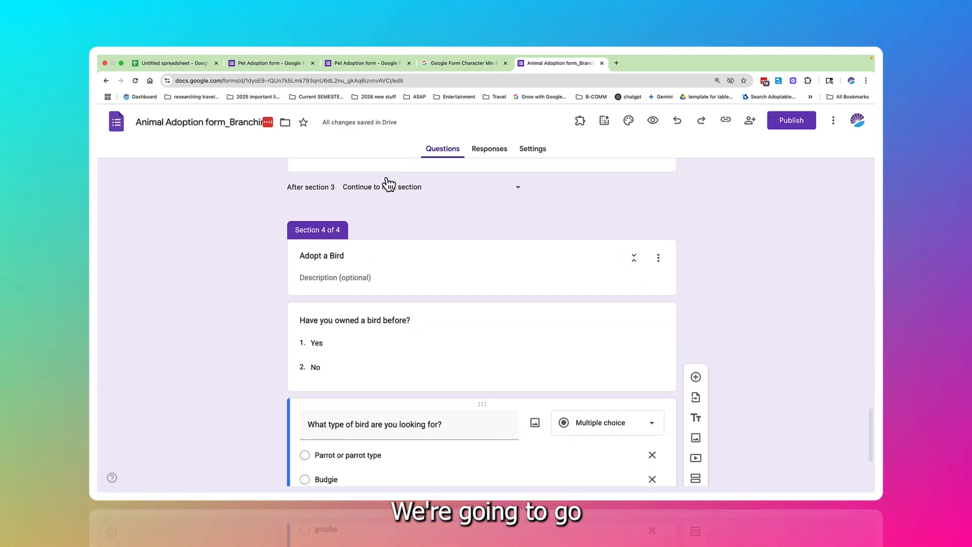
click(386, 188)
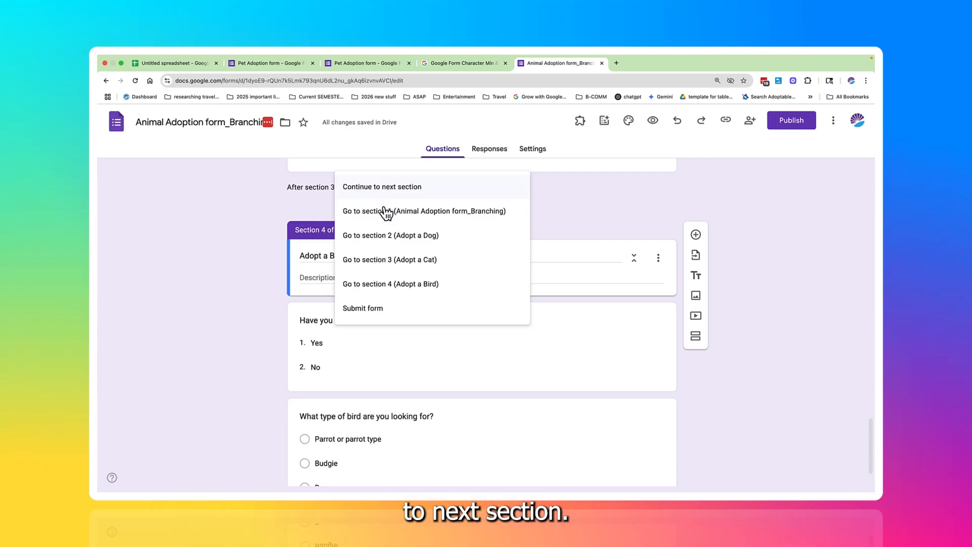
click(378, 315)
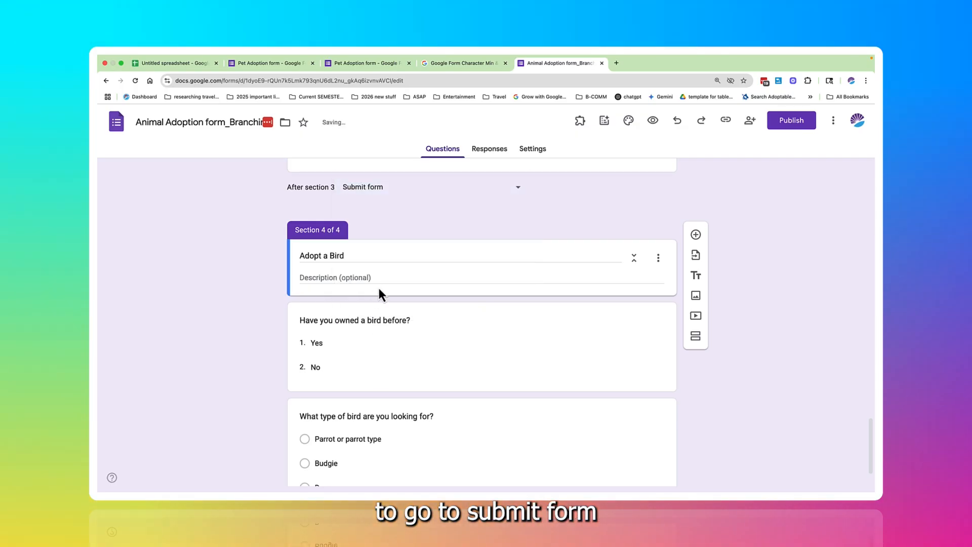
Step: Set the form to go to Submit form after section 2, Adopt a Dog
scroll(392, 228, up, 3)
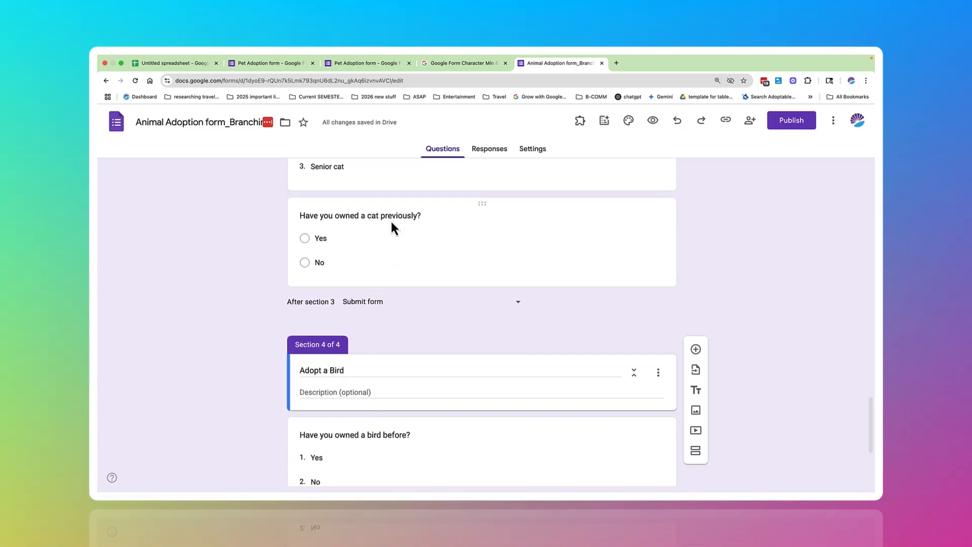
scroll(392, 222, up, 1)
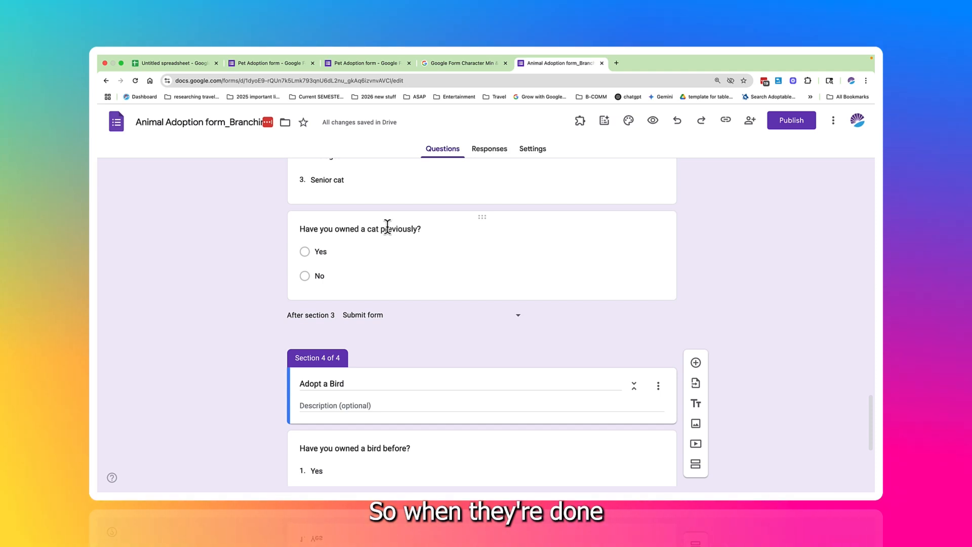
scroll(387, 225, up, 4)
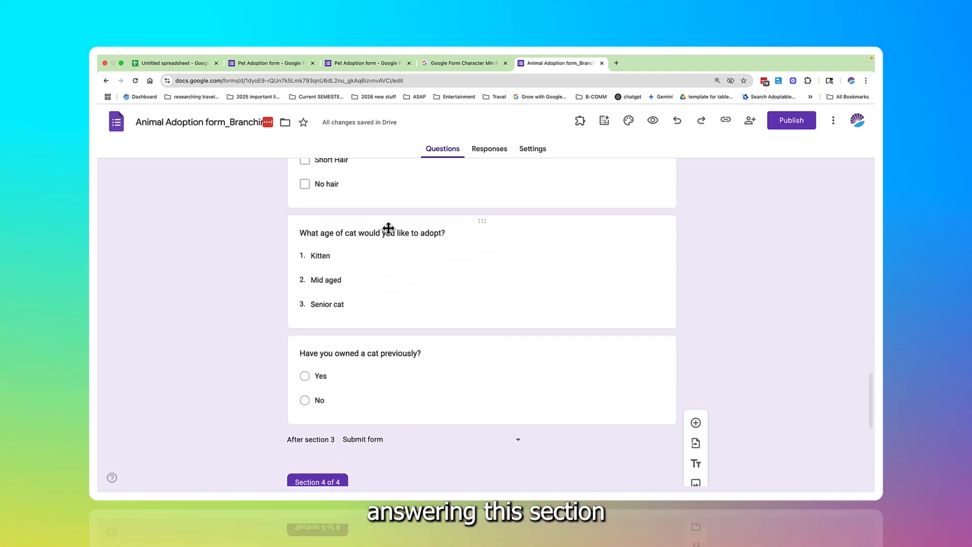
scroll(388, 228, up, 5)
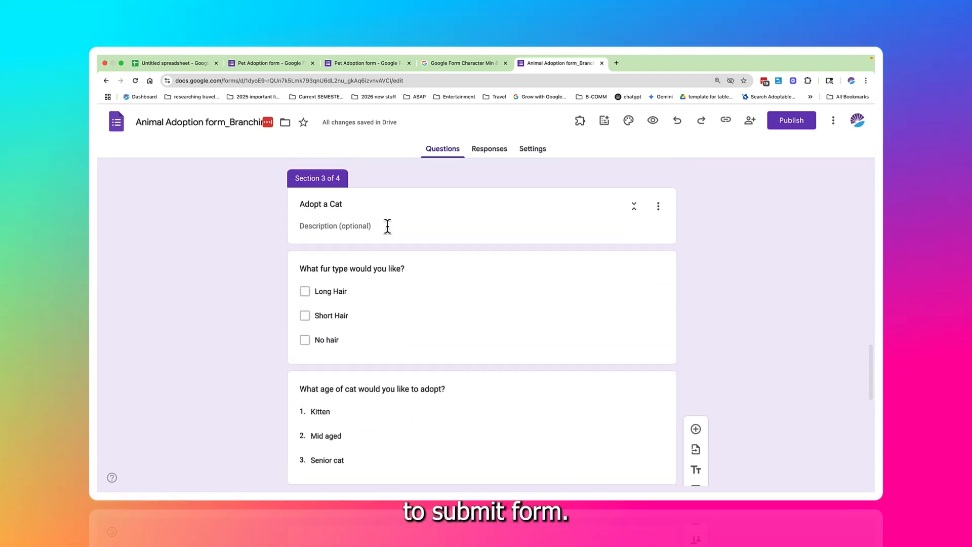
scroll(388, 228, up, 2)
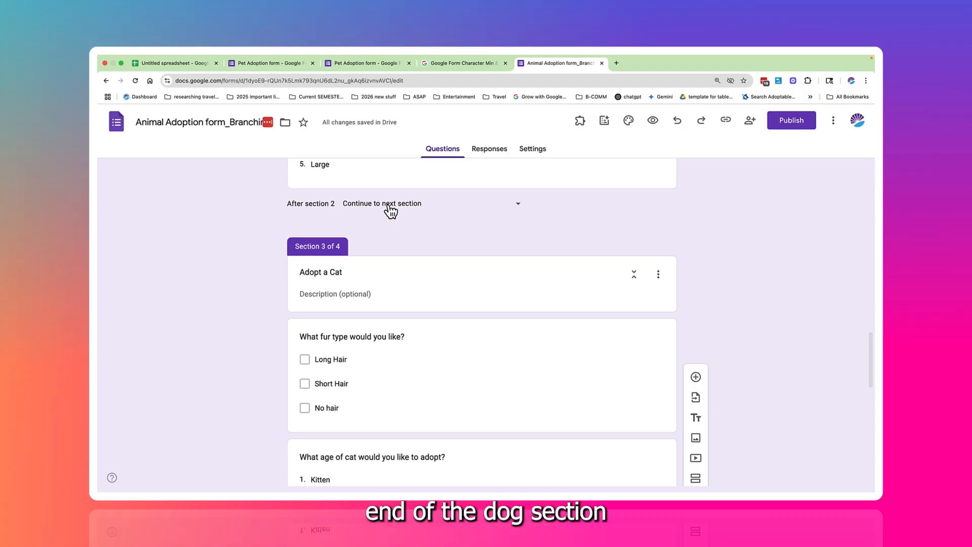
click(390, 207)
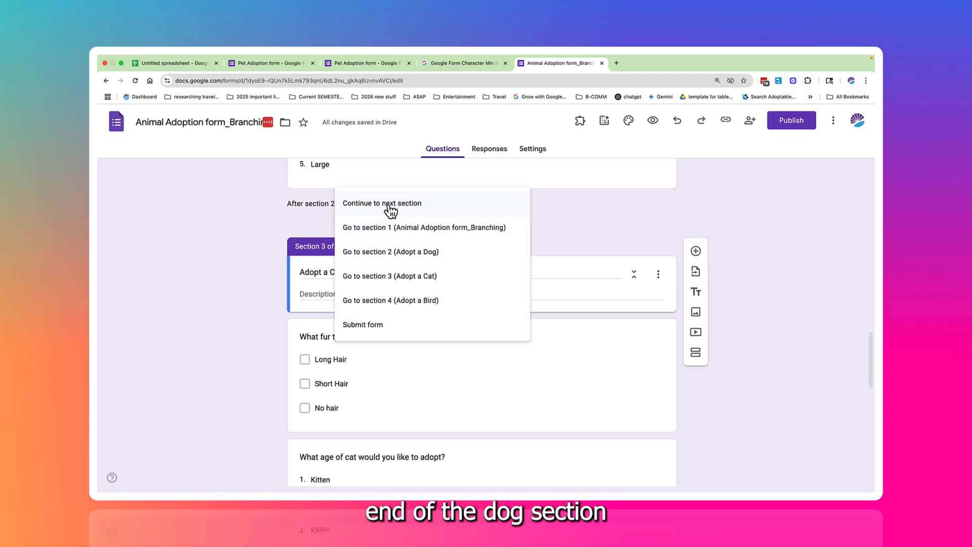
click(386, 326)
Step: Turn on going to a section based on the answer for the question "What type of pet would you like to adopt?"
scroll(392, 255, up, 4)
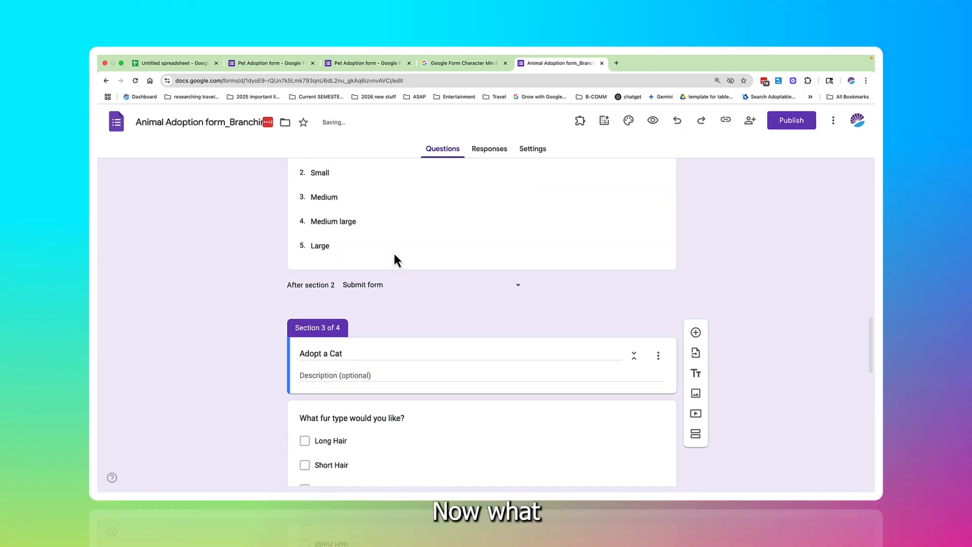
scroll(393, 252, up, 5)
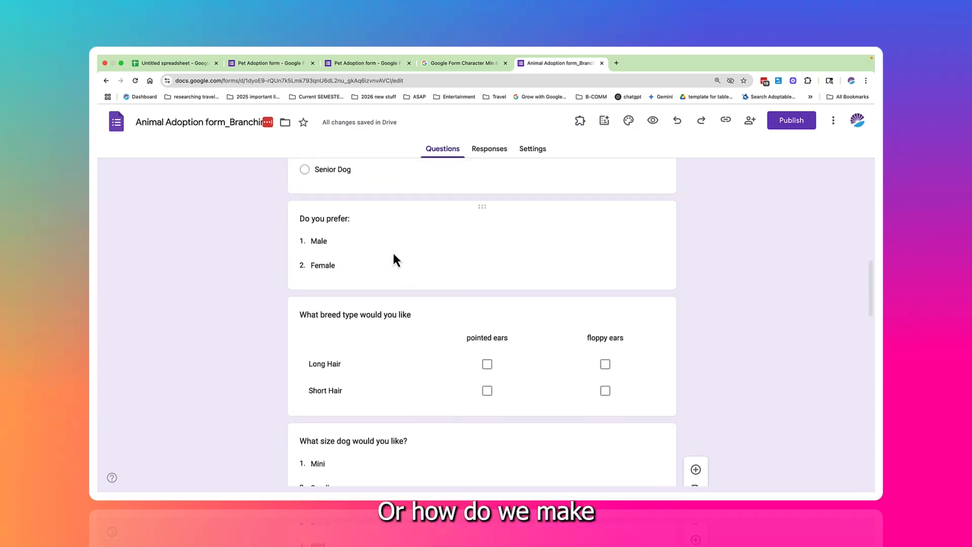
scroll(392, 251, up, 5)
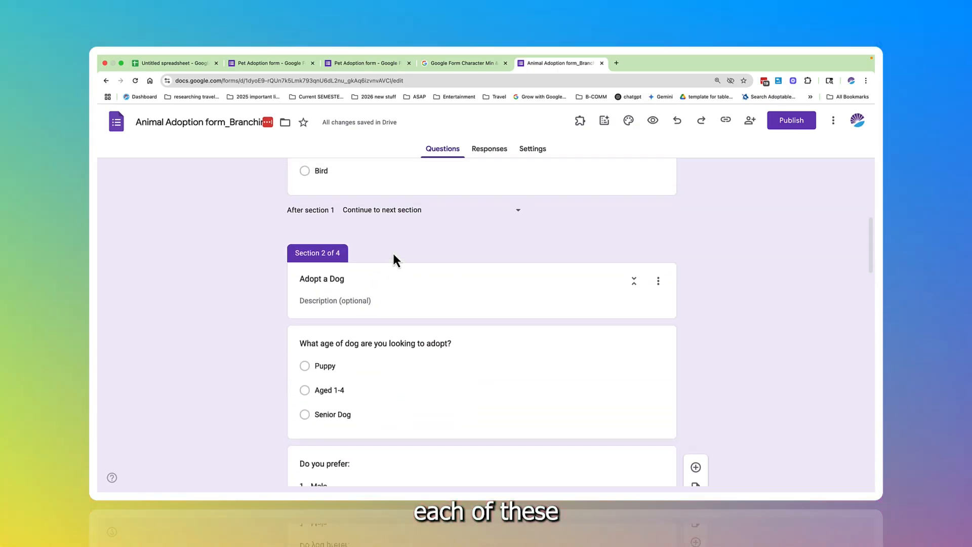
scroll(395, 257, up, 3)
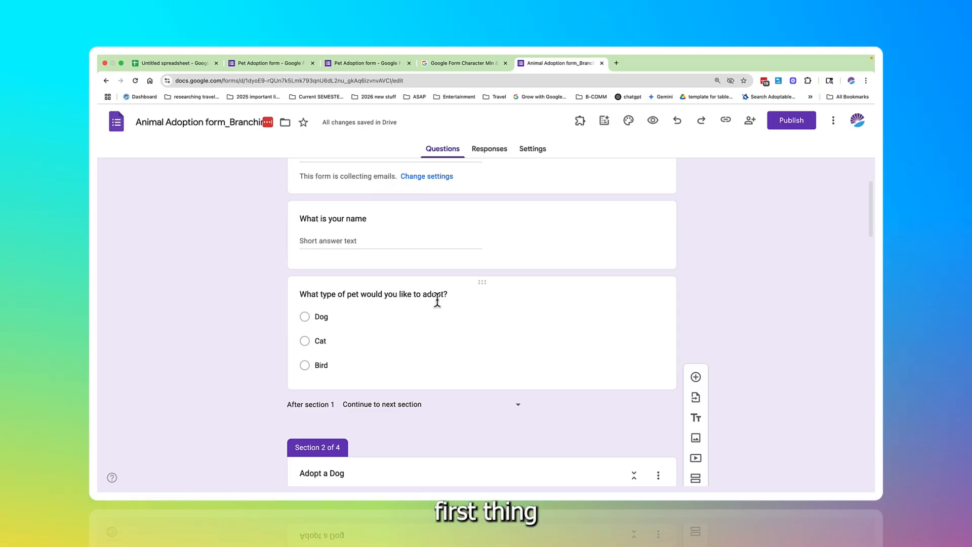
click(465, 297)
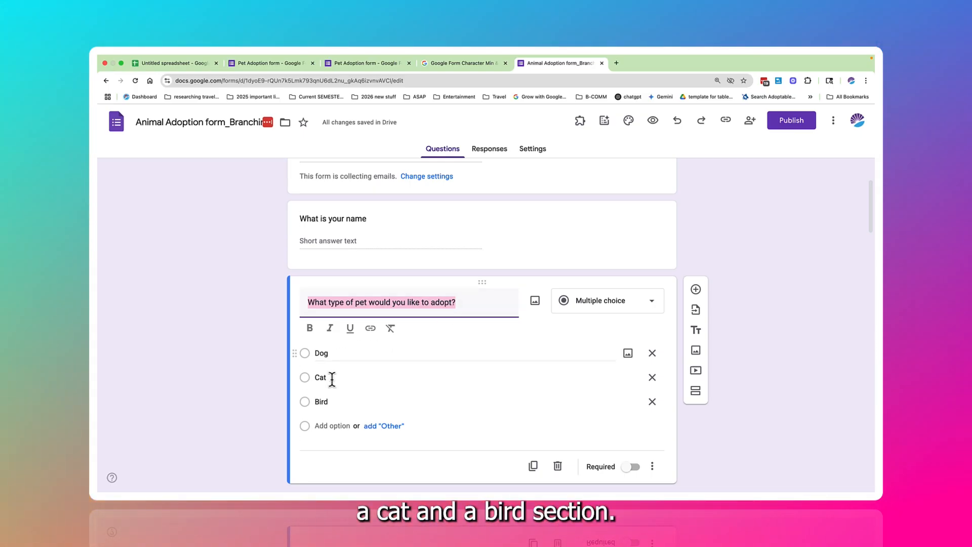
scroll(332, 402, down, 3)
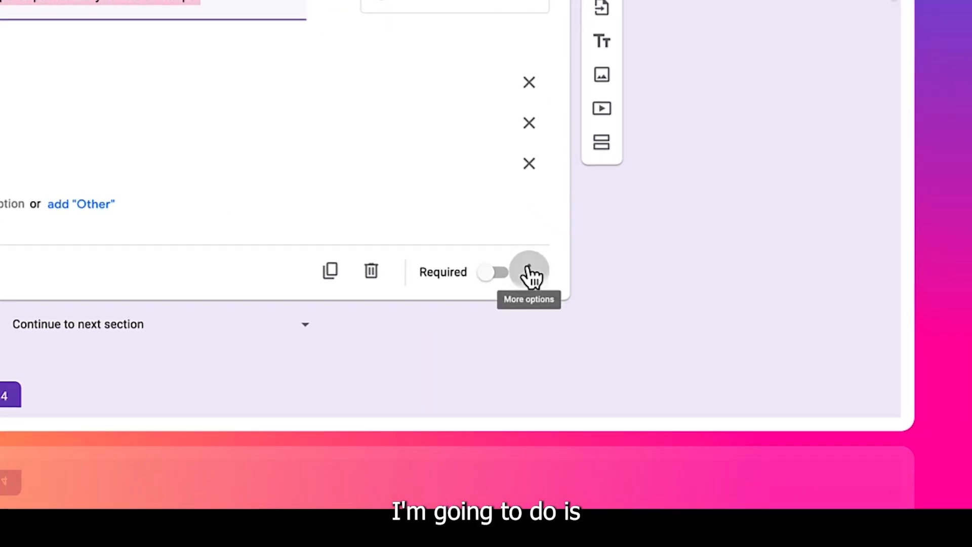
scroll(527, 276, down, 1)
click(531, 234)
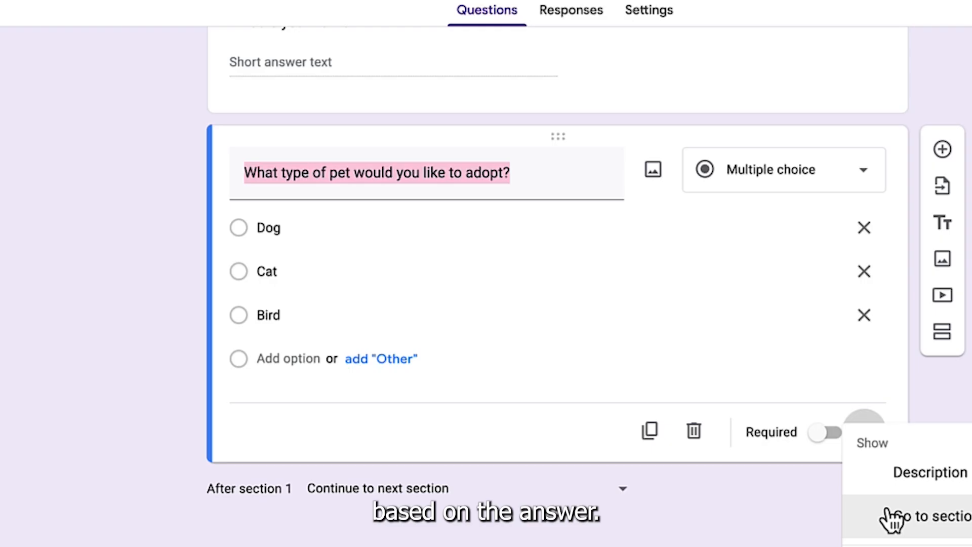
click(891, 518)
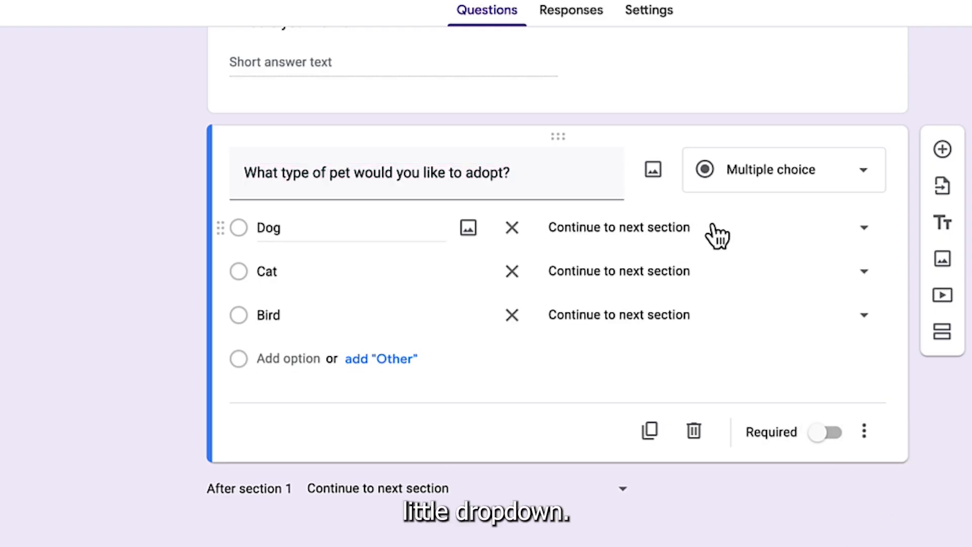
Step: Route the Dog answer to section 2 (Adopt a Dog), Cat to section 3 (Adopt a Cat) and Bird to section 4 (Adopt a Bird)
click(864, 229)
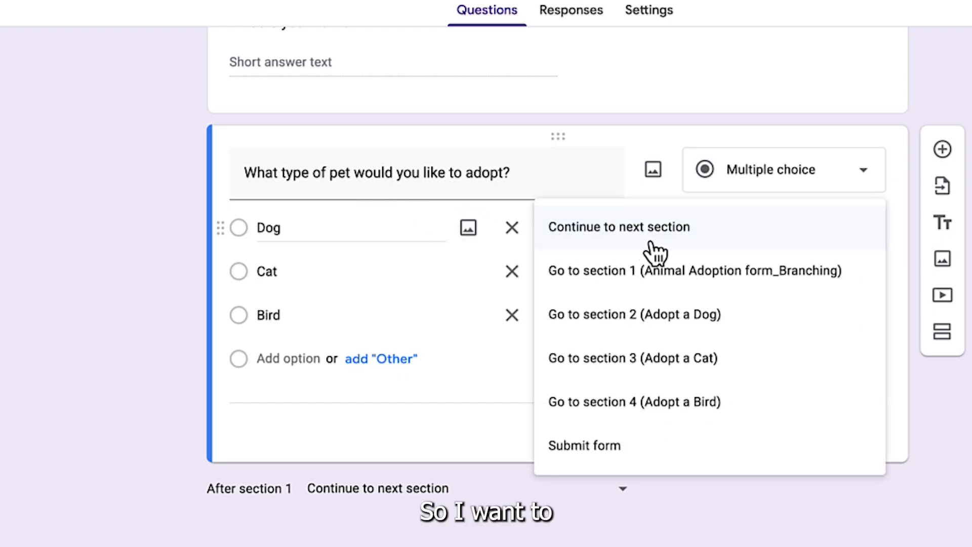
click(618, 320)
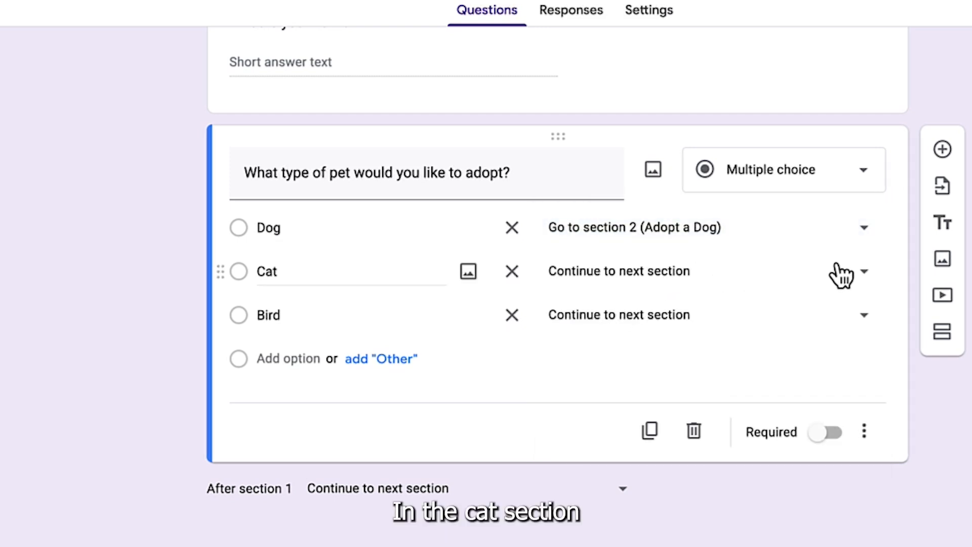
click(869, 273)
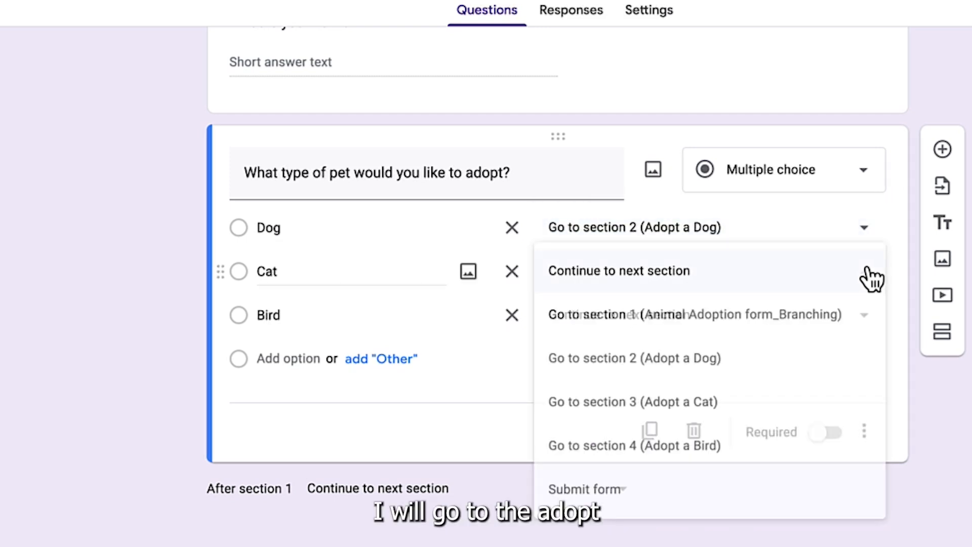
click(643, 405)
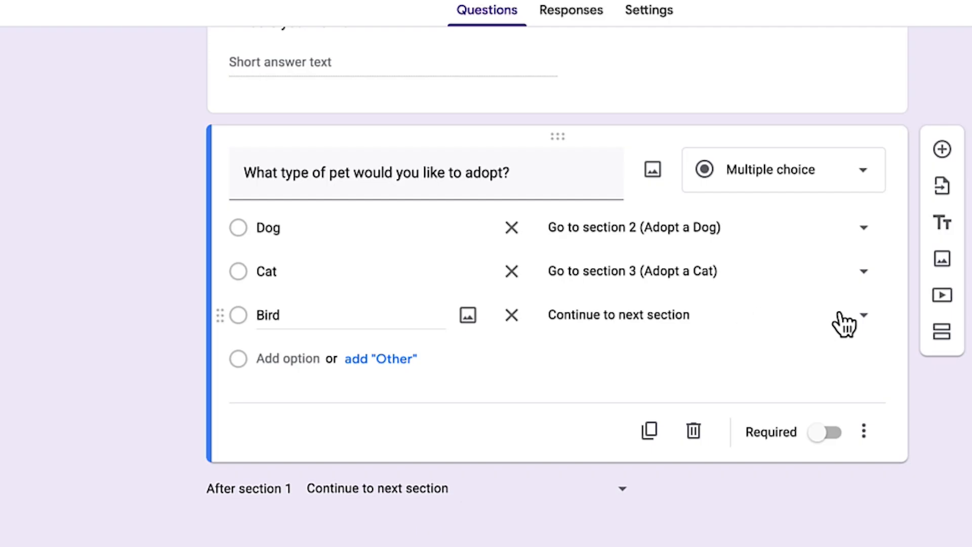
click(862, 319)
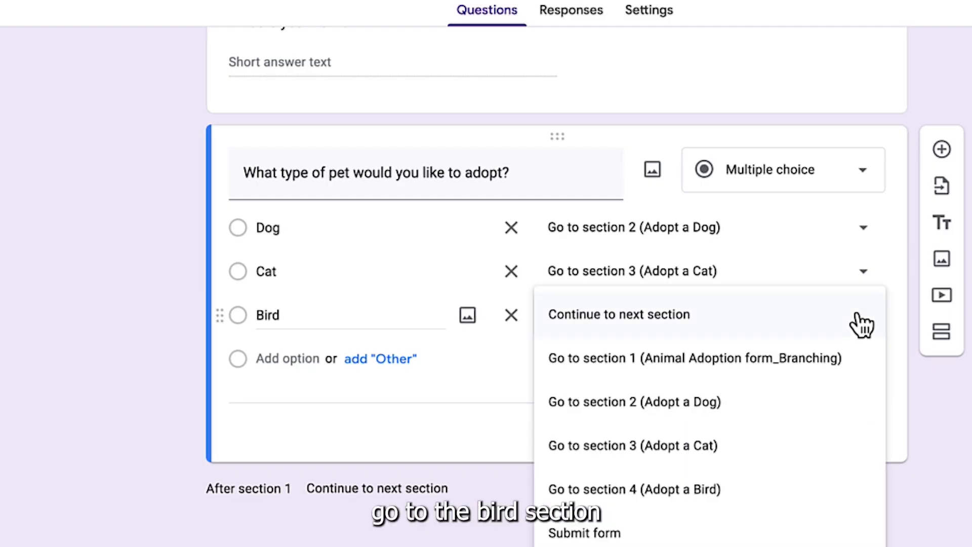
click(682, 493)
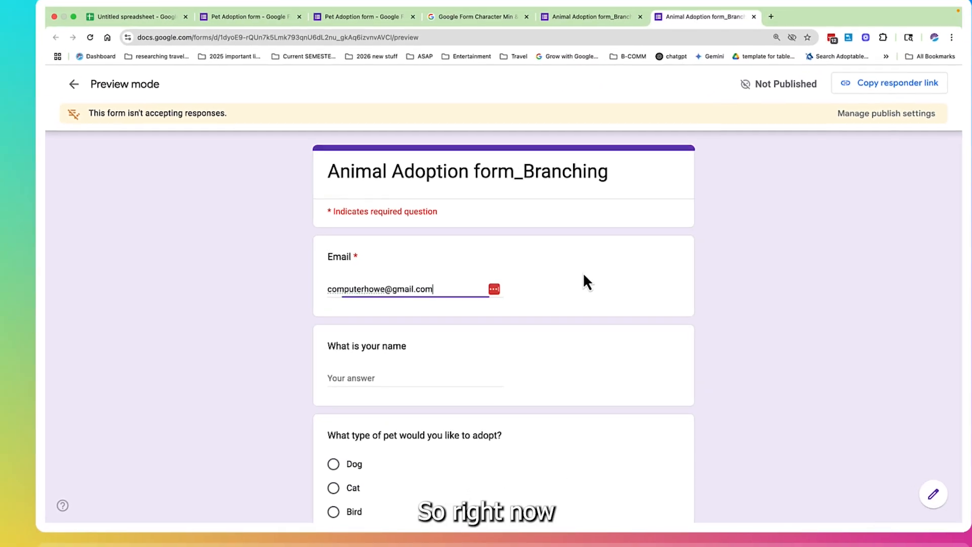
Step: Look over the first page of the form's preview and choose Bird as the type of pet to adopt
scroll(583, 275, down, 3)
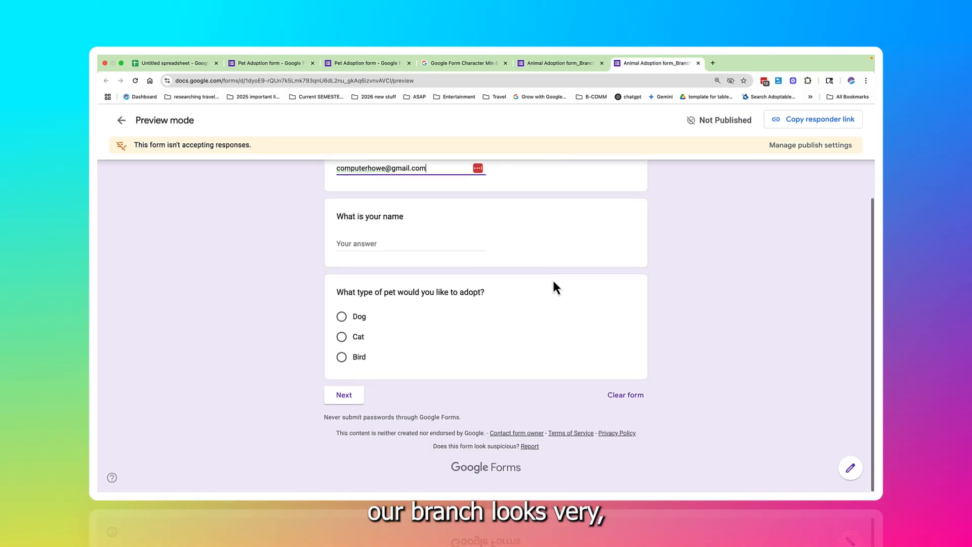
scroll(584, 275, up, 3)
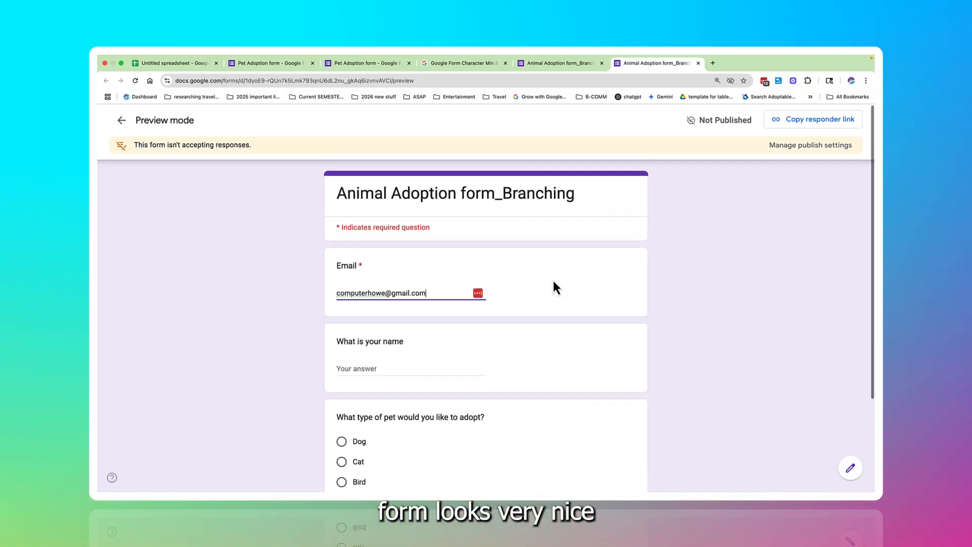
scroll(553, 282, down, 2)
scroll(553, 282, down, 1)
scroll(553, 283, up, 3)
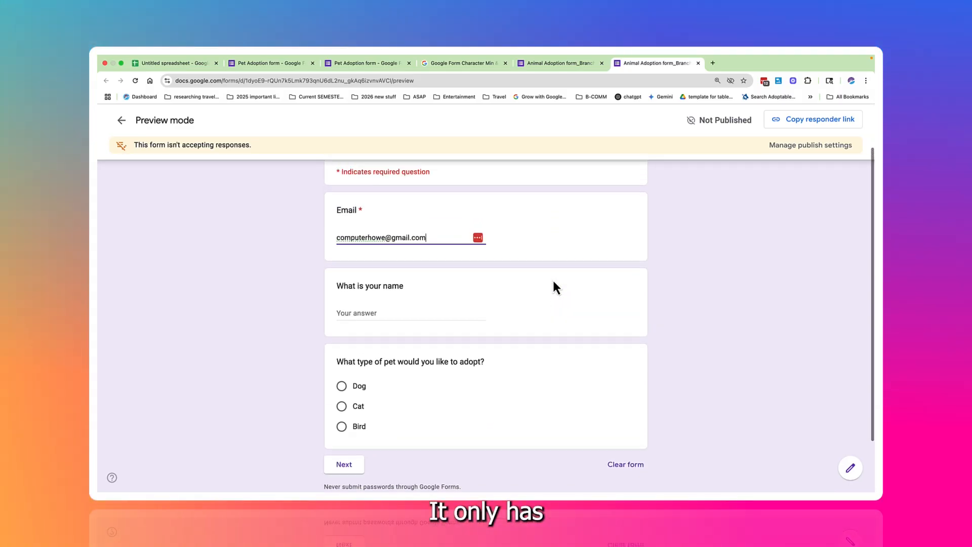
scroll(553, 283, down, 2)
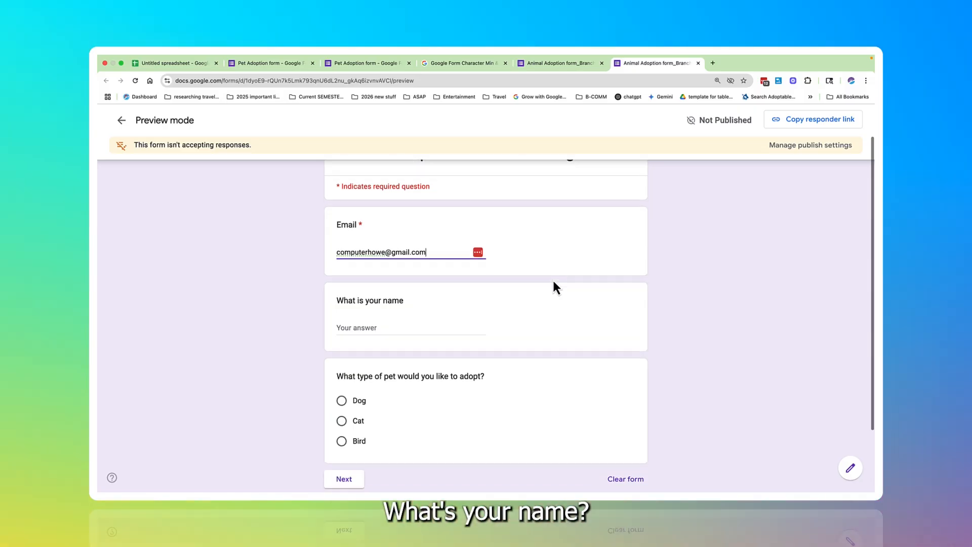
scroll(553, 282, down, 2)
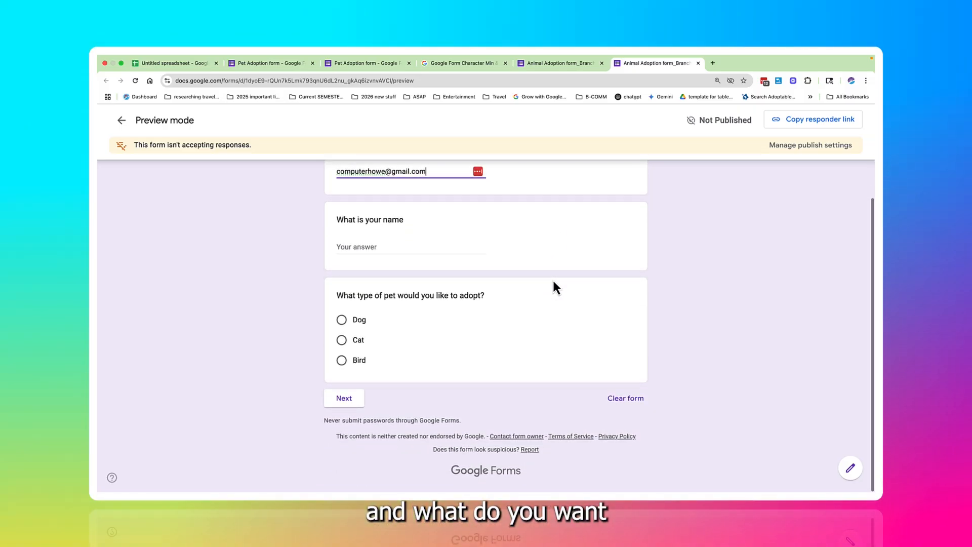
click(342, 361)
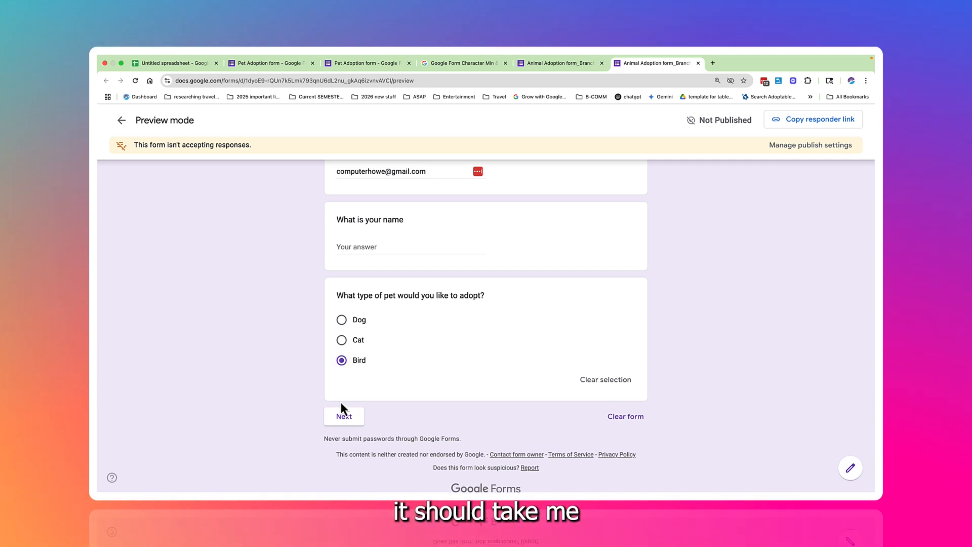
Step: Continue the preview to the Adopt a Bird section, answering Yes to prior bird ownership and Parrot or parrot type for the bird wanted
click(343, 417)
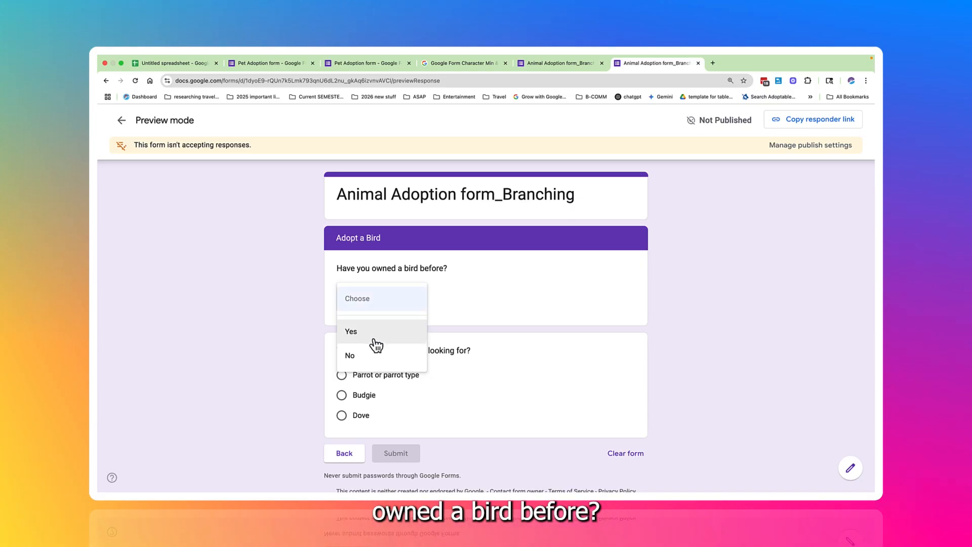
click(375, 337)
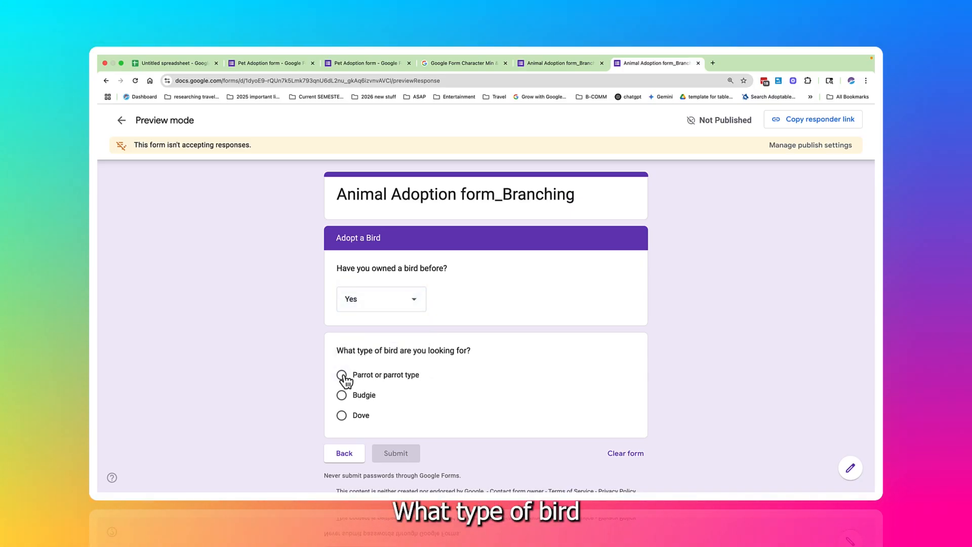
click(342, 375)
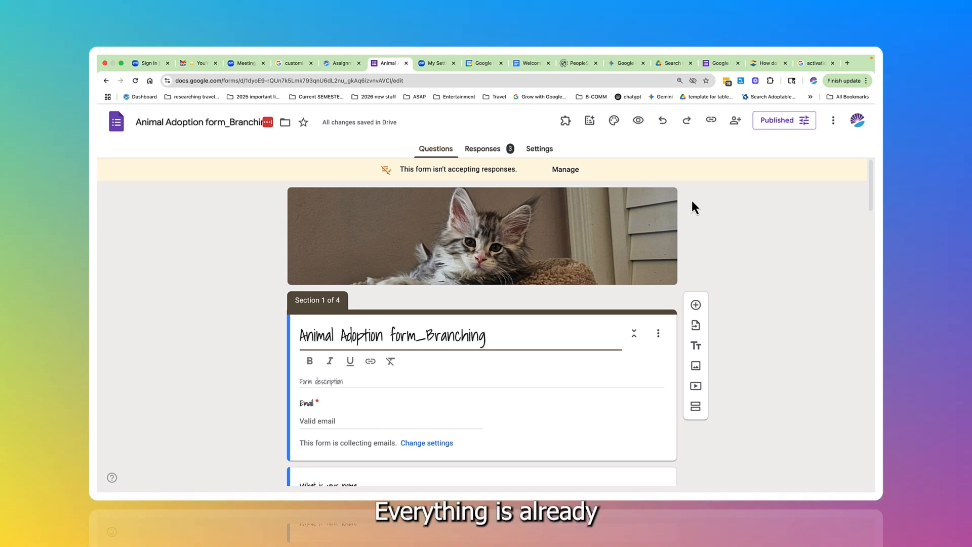
Step: Turn on accepting responses in the published options of the Animal Adoption form_Branching form
scroll(691, 201, down, 1)
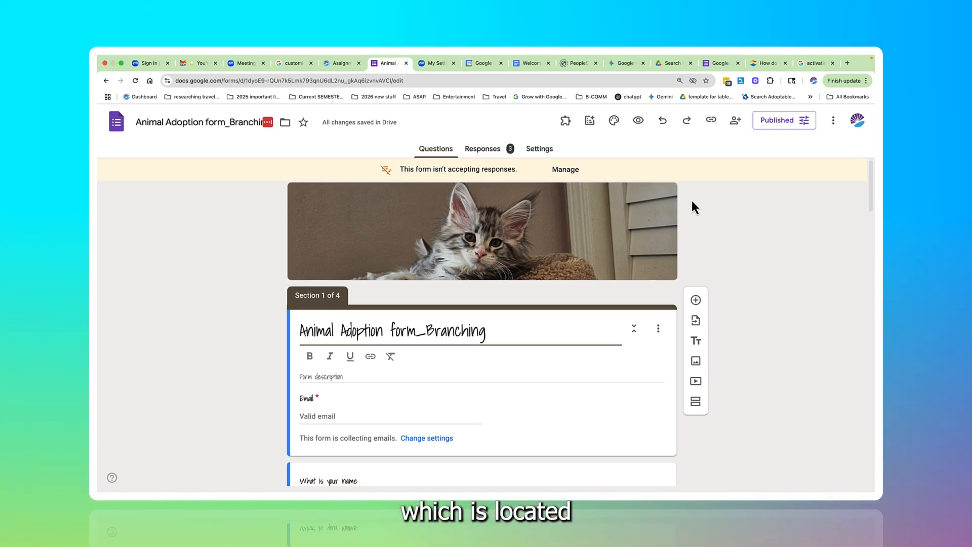
scroll(692, 199, up, 1)
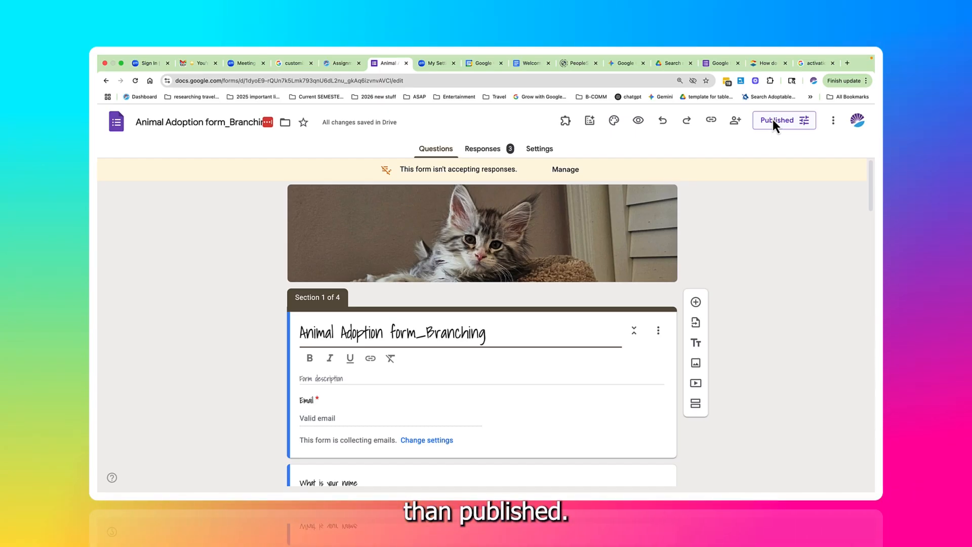
click(773, 120)
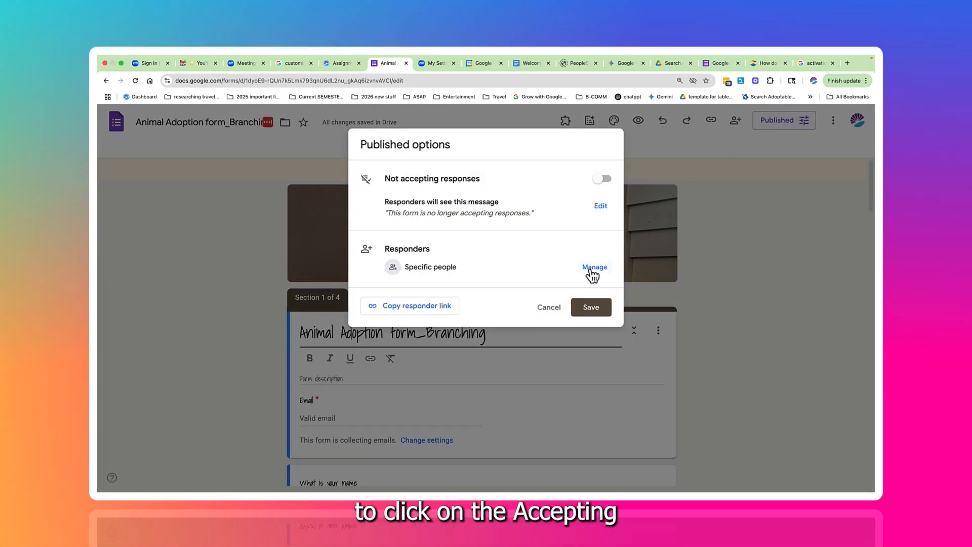
click(602, 179)
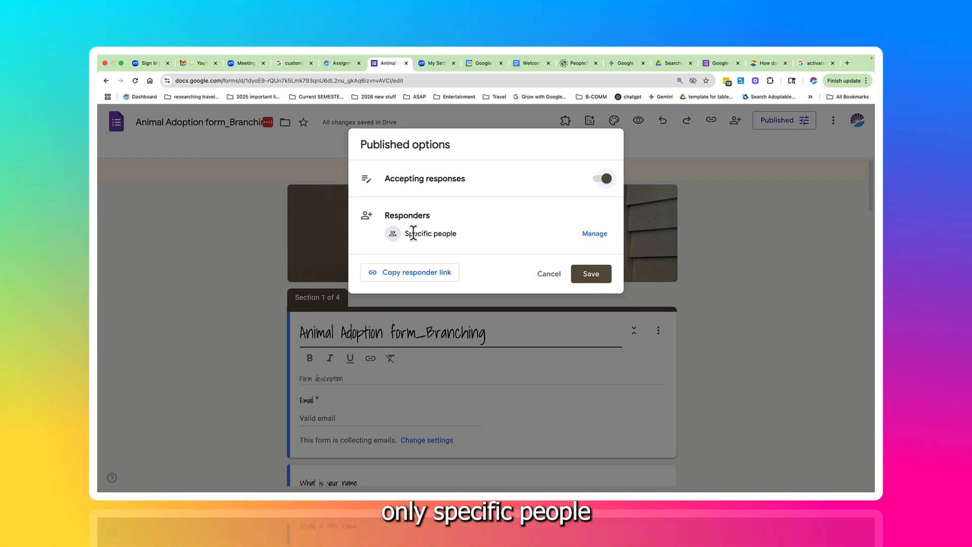
Step: Change the form's responder view access to Anyone with the link
click(595, 236)
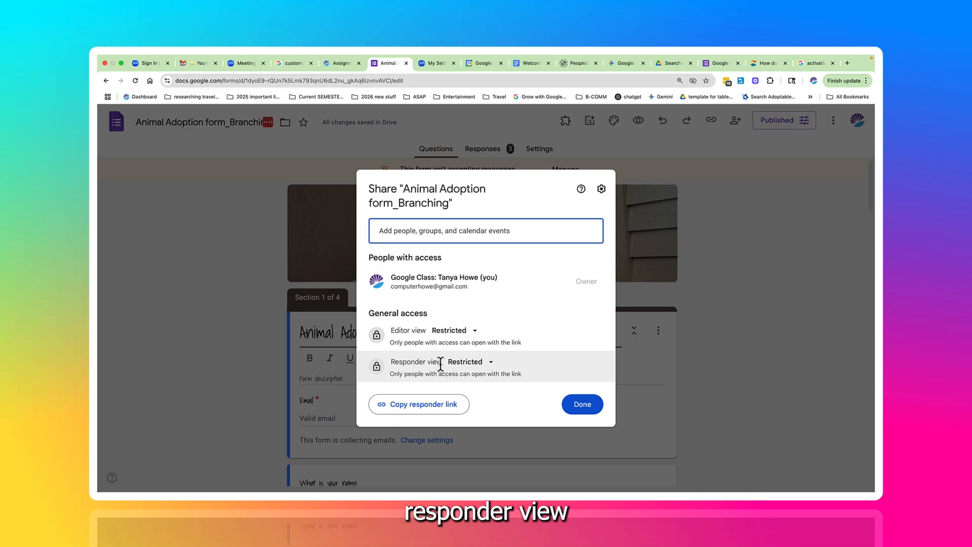
click(465, 363)
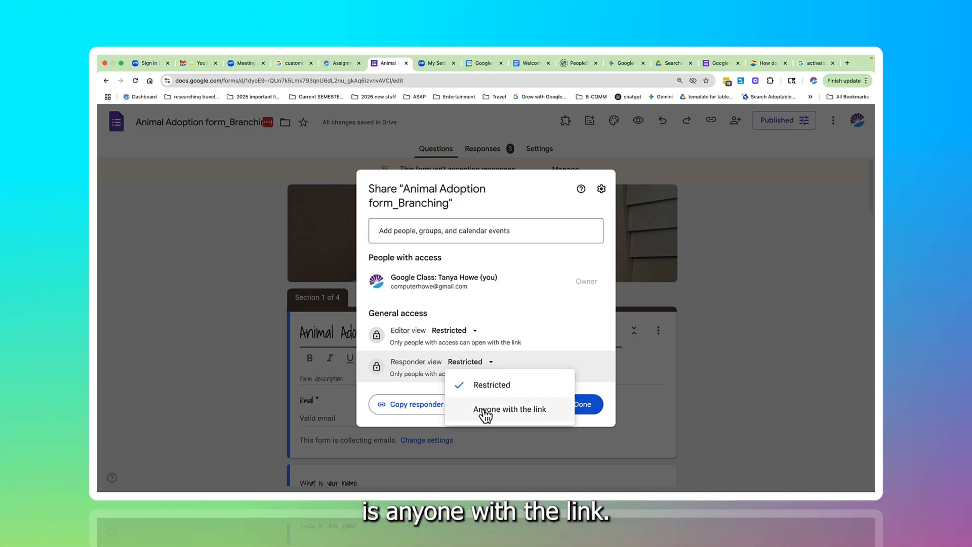
click(485, 412)
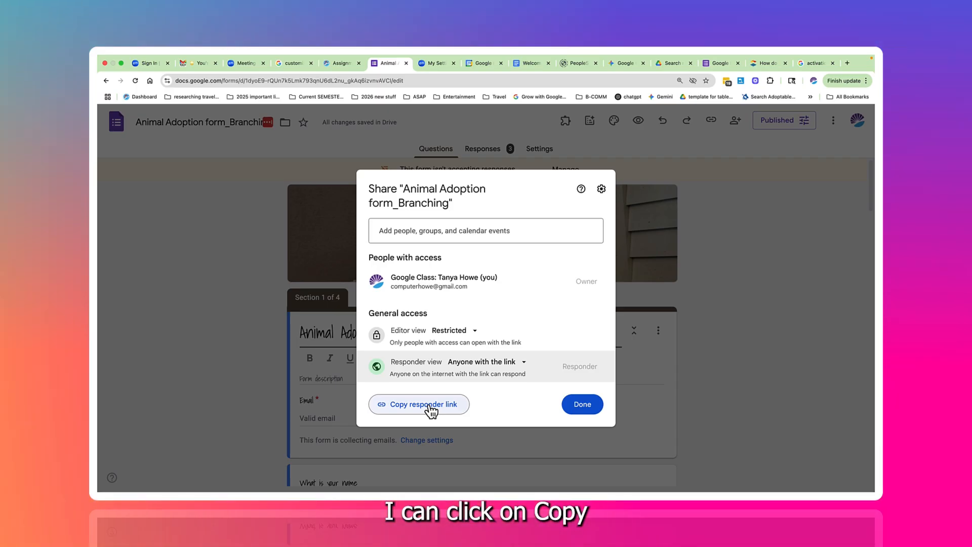
Step: Copy the form's responder link and save the published options
click(430, 409)
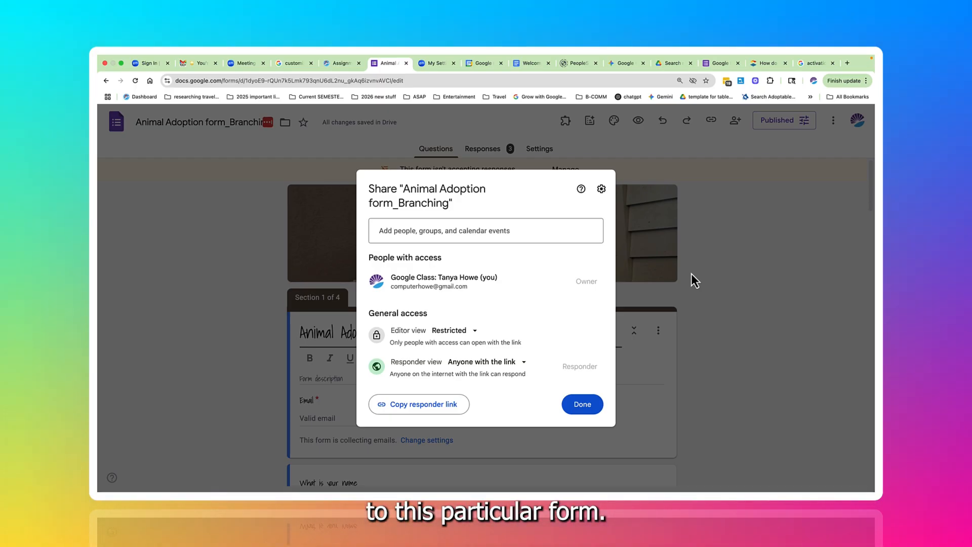
click(587, 405)
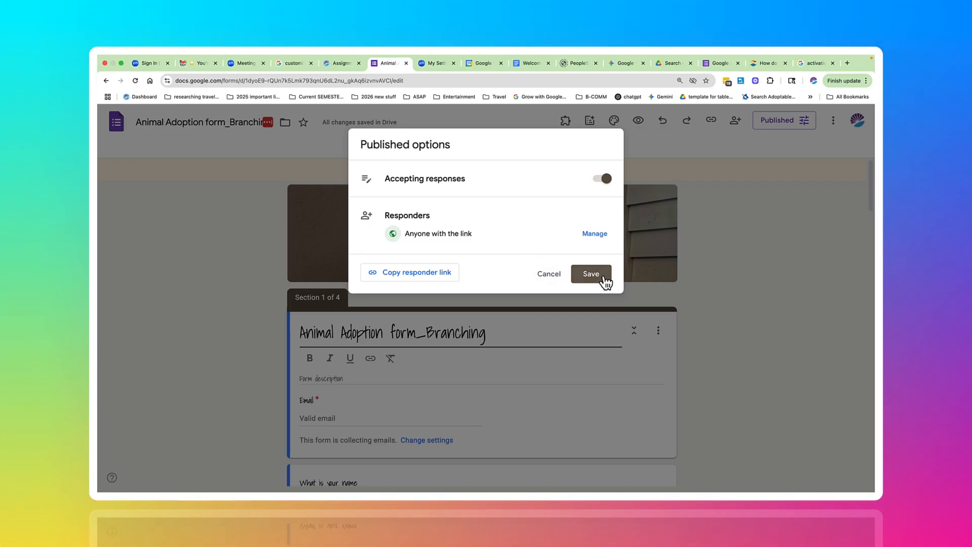
click(590, 274)
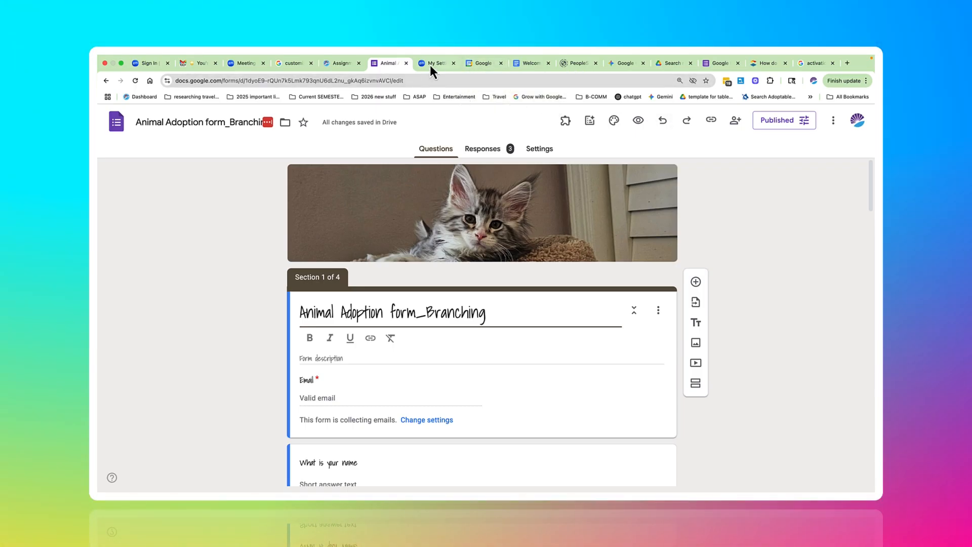
Step: Switch to Google Calendar and save a new untitled task for Aug 1, 2025 with the copied form link pasted as its description
click(486, 64)
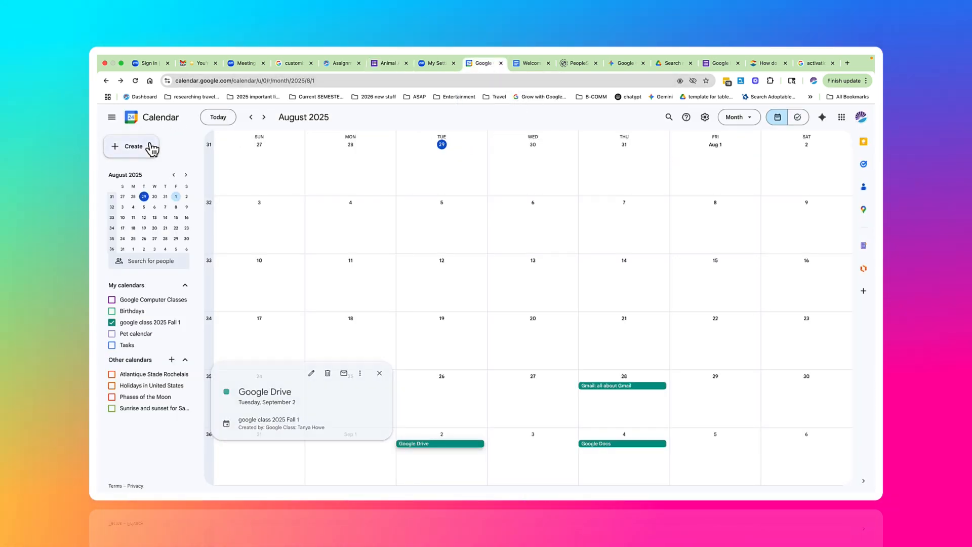
click(151, 148)
click(143, 190)
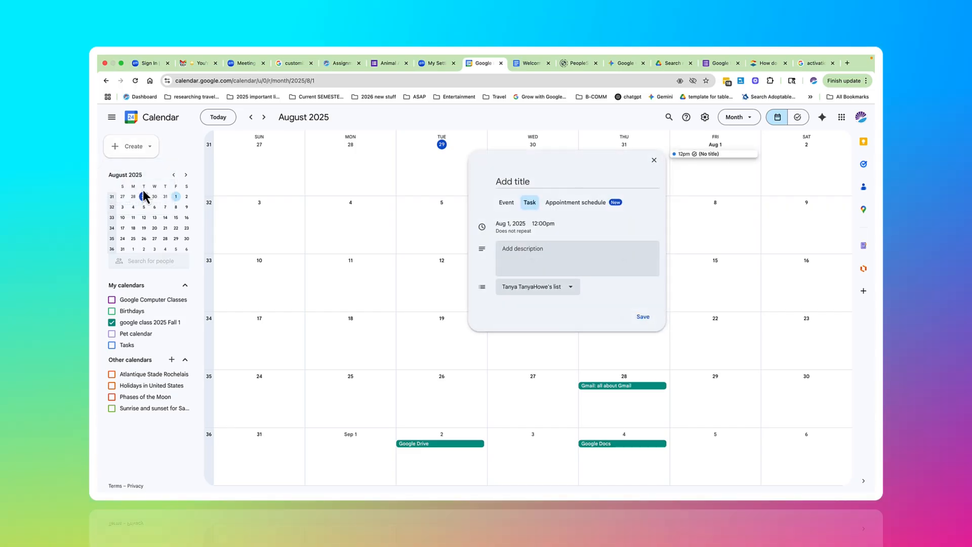
right_click(539, 256)
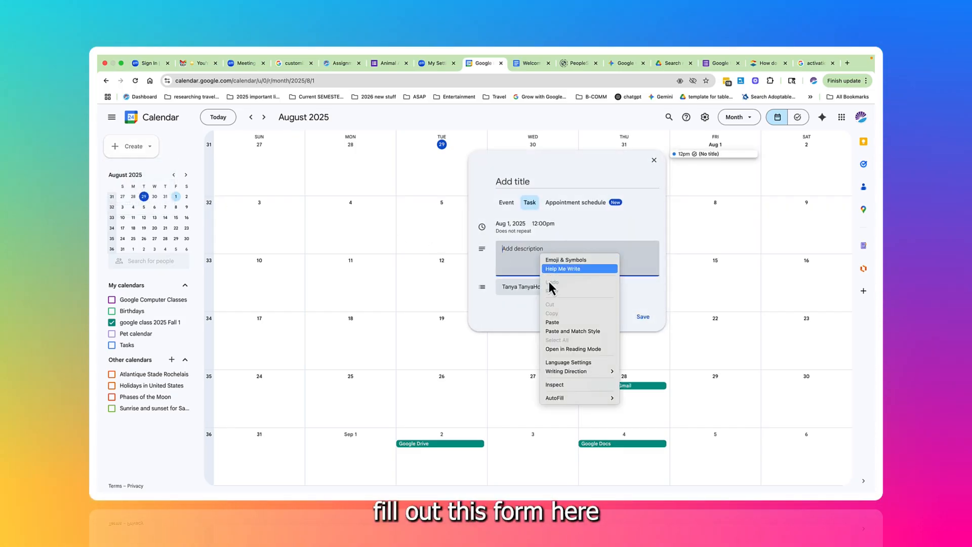
click(558, 324)
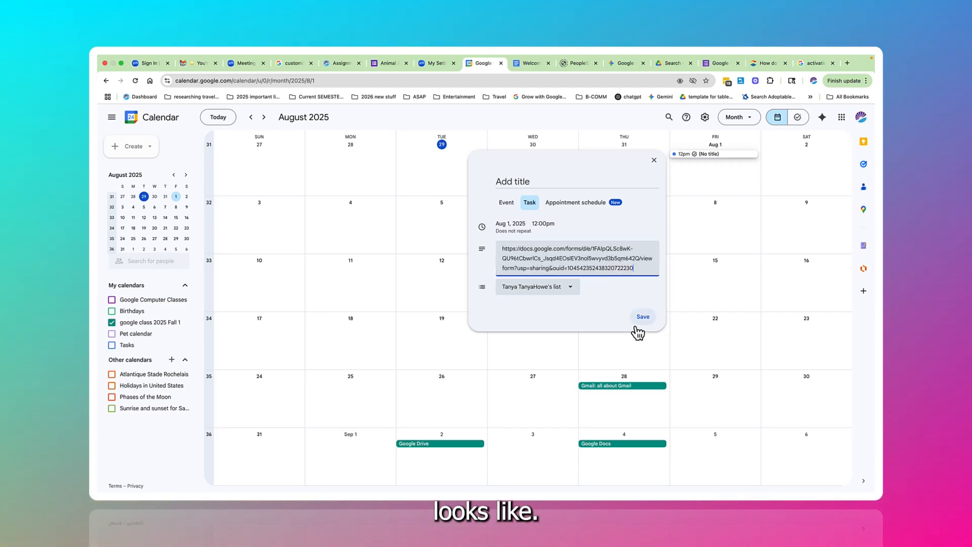
click(641, 317)
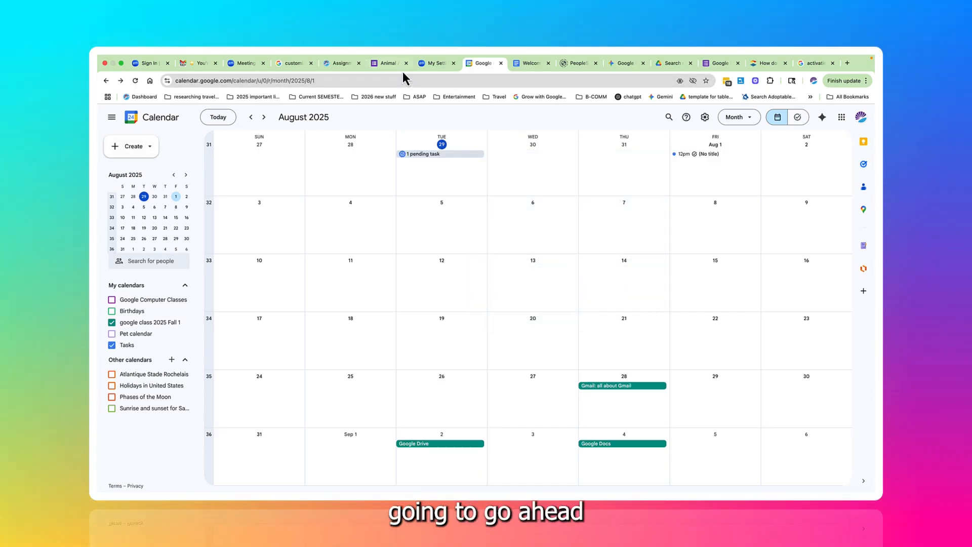
Step: Return to the Animal Adoption form and create a QR code for its page, copying and downloading the code image
click(386, 64)
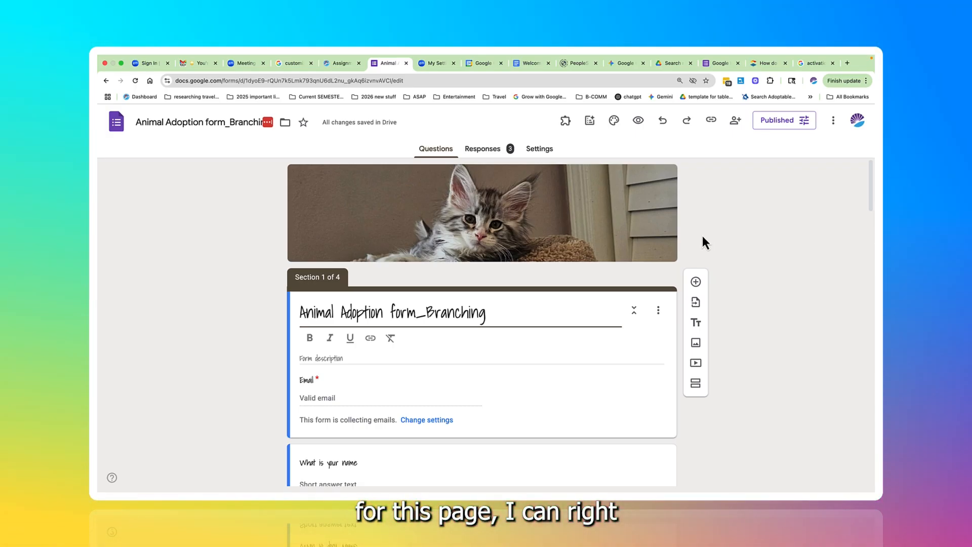
right_click(703, 235)
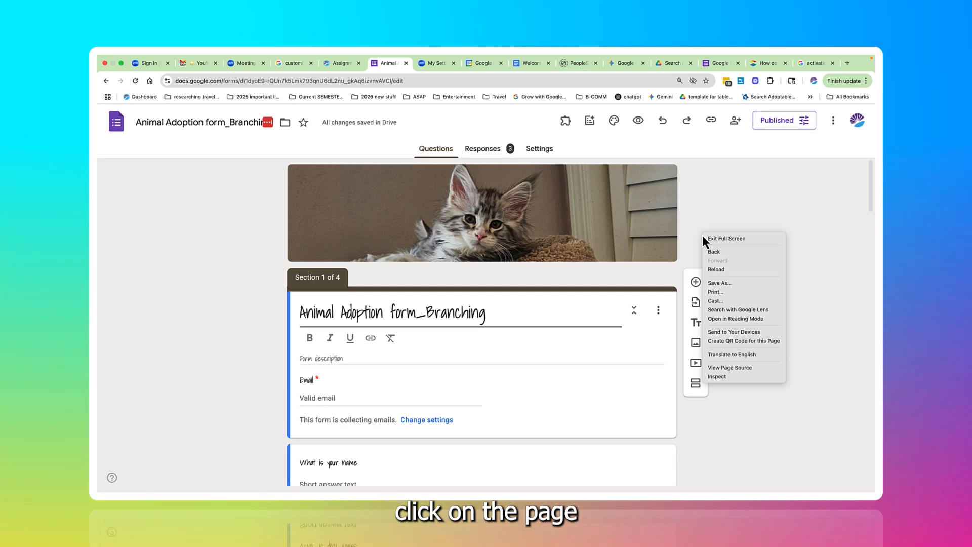
click(722, 343)
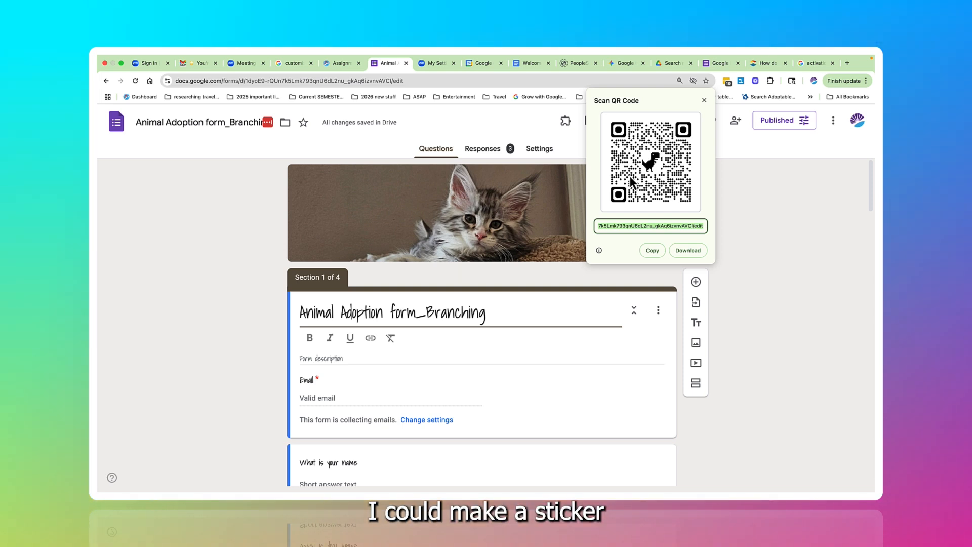
click(651, 251)
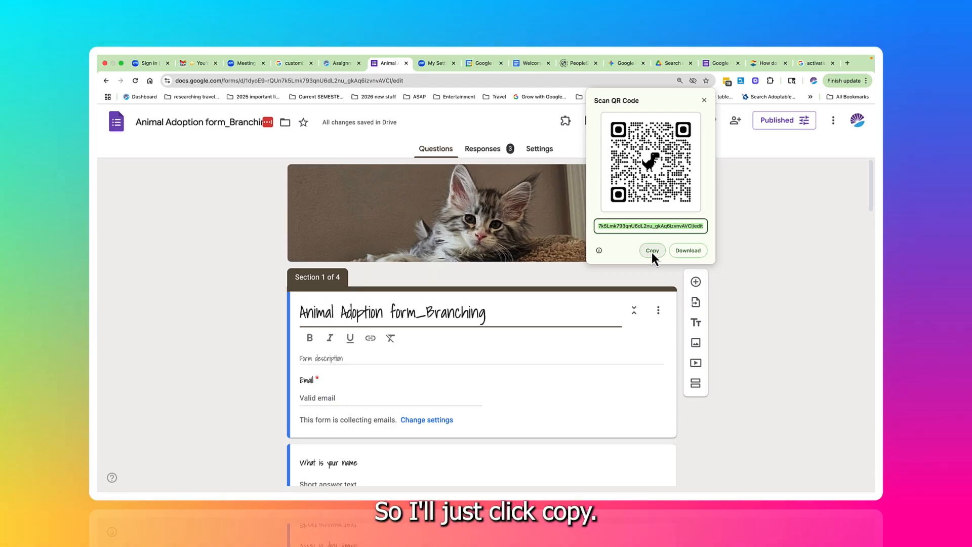
click(687, 251)
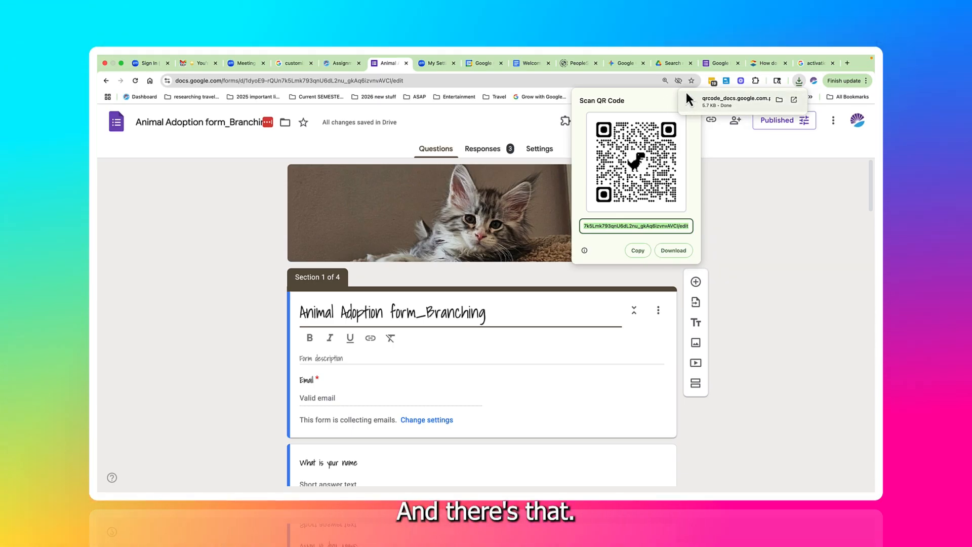
click(728, 215)
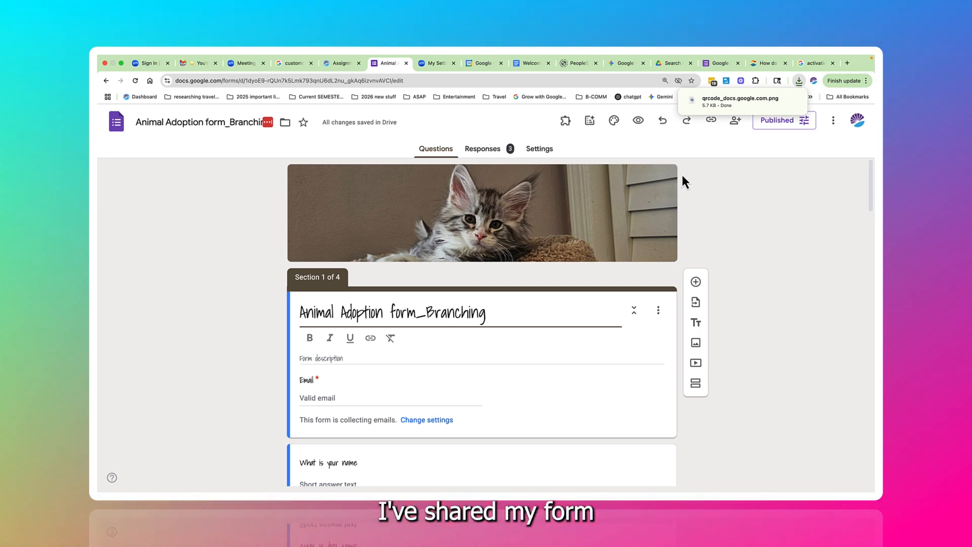
Step: Open the form's response summary and examine the chart for the type of pet respondents would like to adopt
click(486, 152)
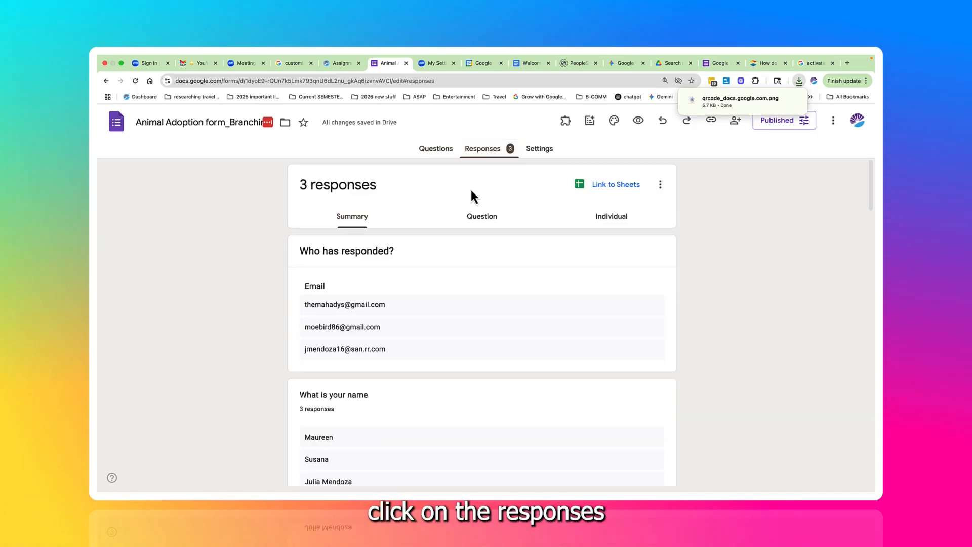
scroll(462, 208, down, 7)
scroll(461, 206, down, 1)
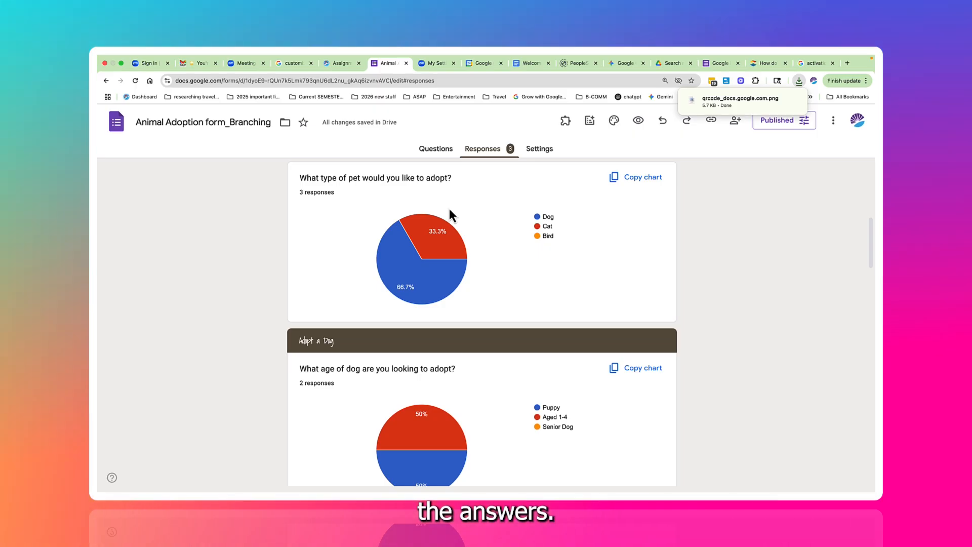
mouse_move(463, 252)
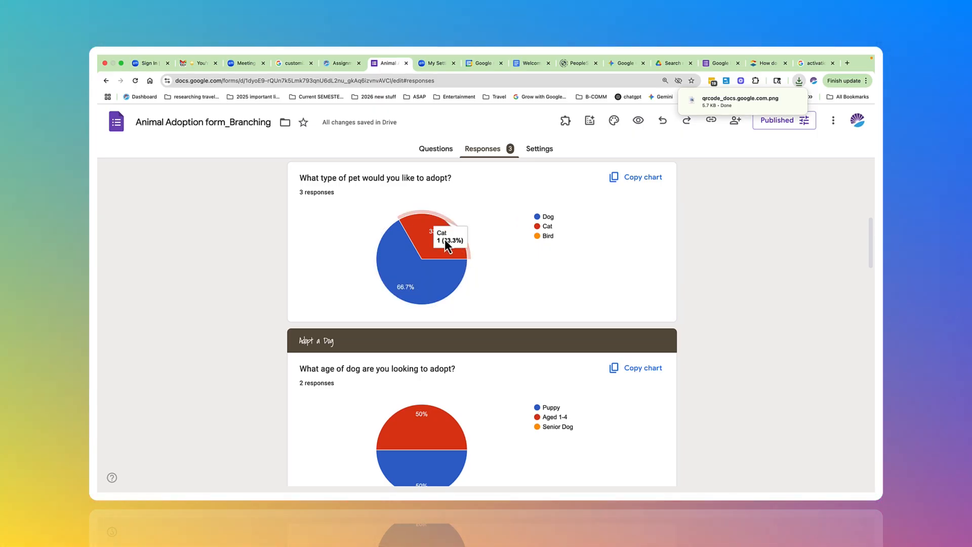
mouse_move(408, 256)
scroll(510, 277, down, 1)
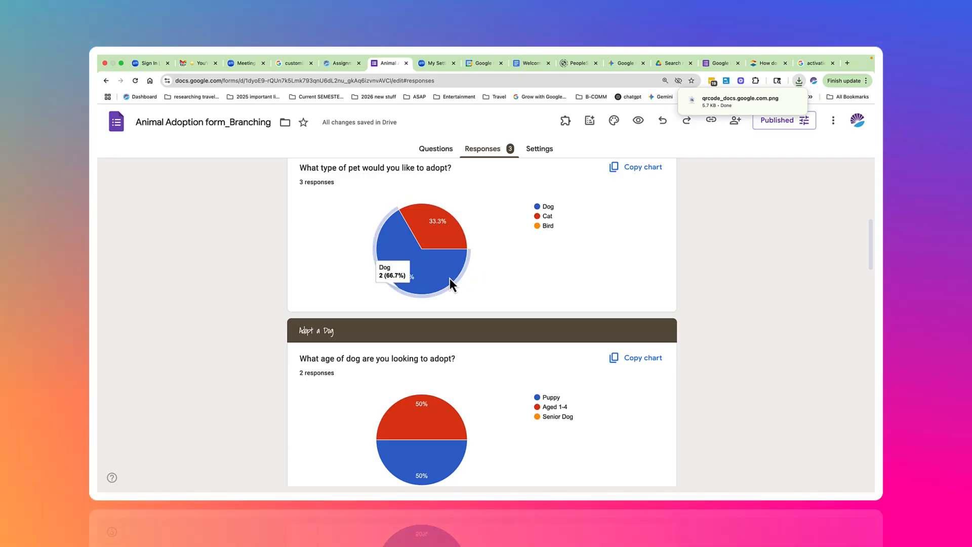
Step: Review the answer charts in the Adopt a Dog, Adopt a Cat and Adopt a Bird sections of the response summary
scroll(476, 279, down, 2)
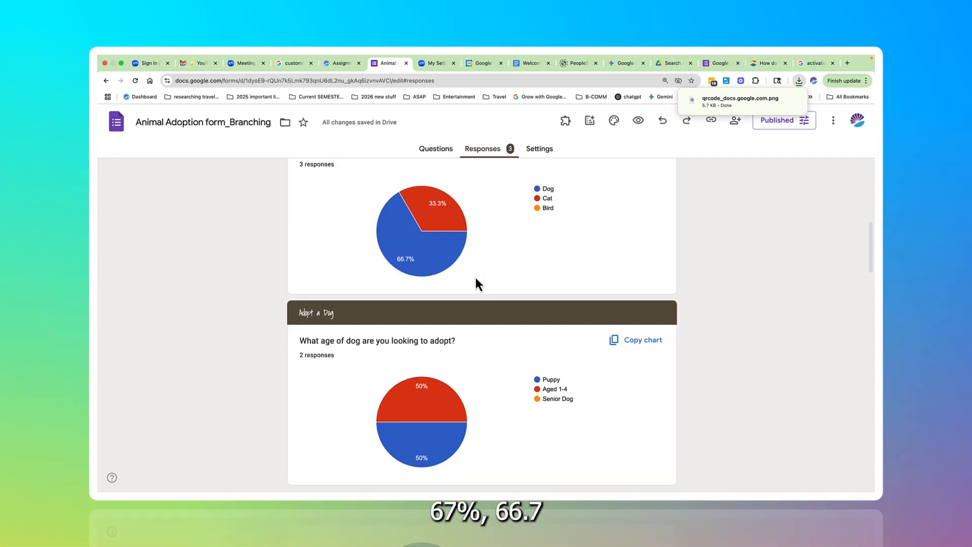
scroll(476, 279, down, 5)
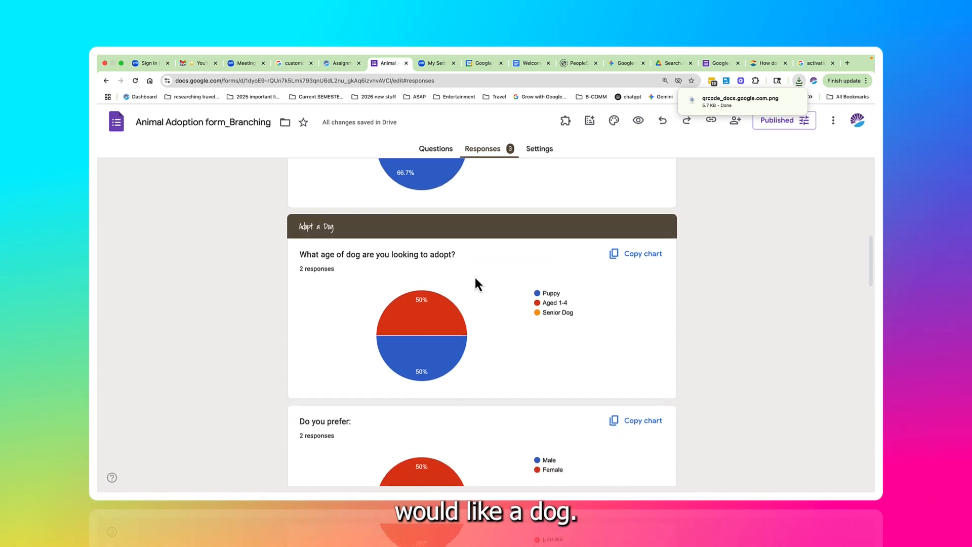
scroll(475, 280, down, 6)
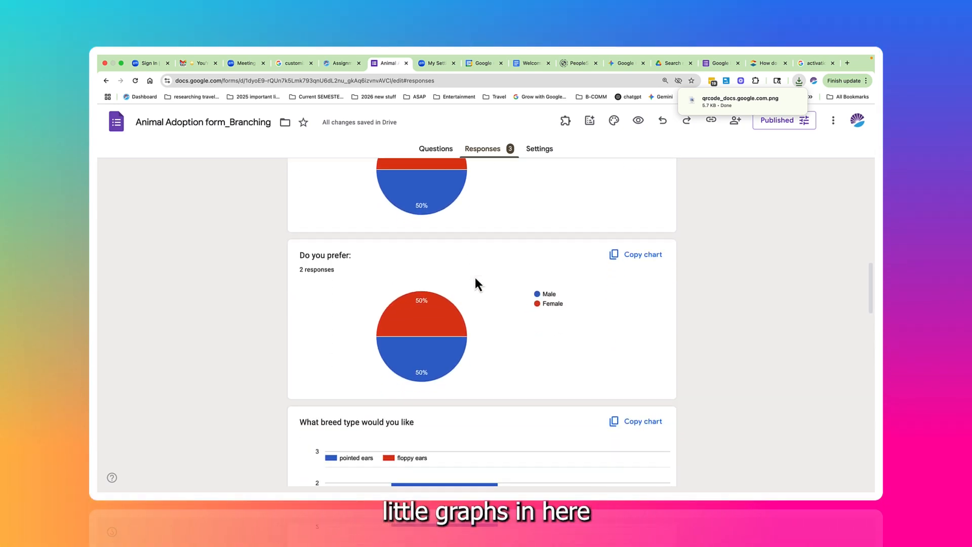
scroll(476, 278, down, 3)
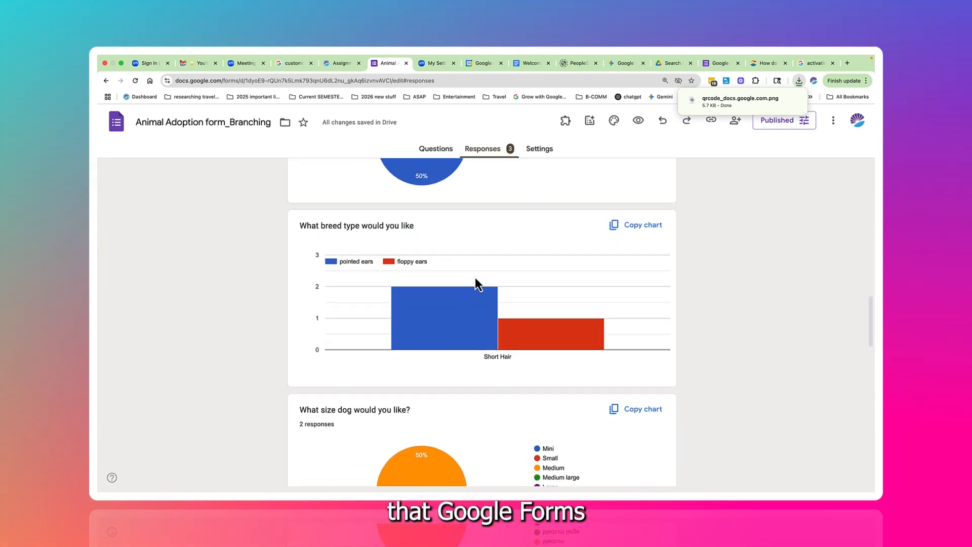
scroll(475, 281, down, 3)
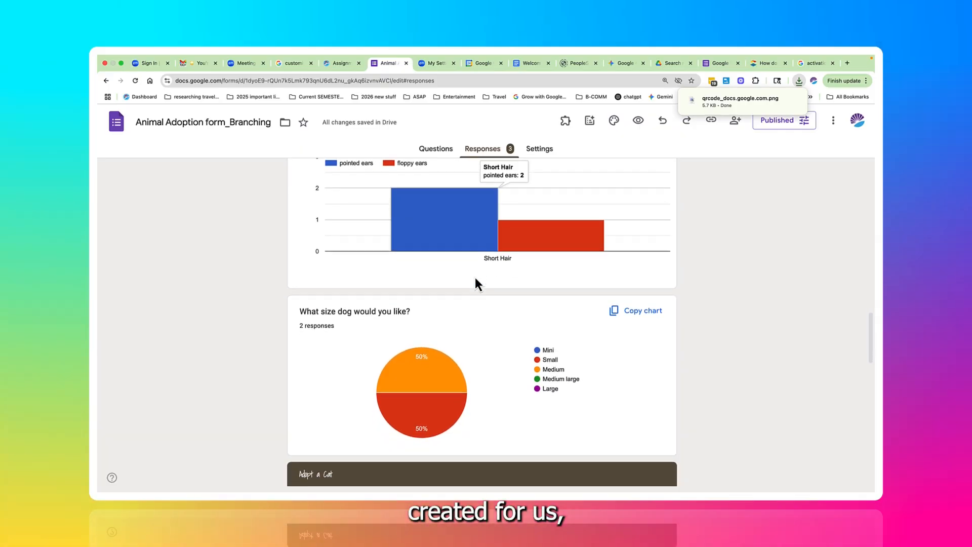
scroll(475, 283, down, 4)
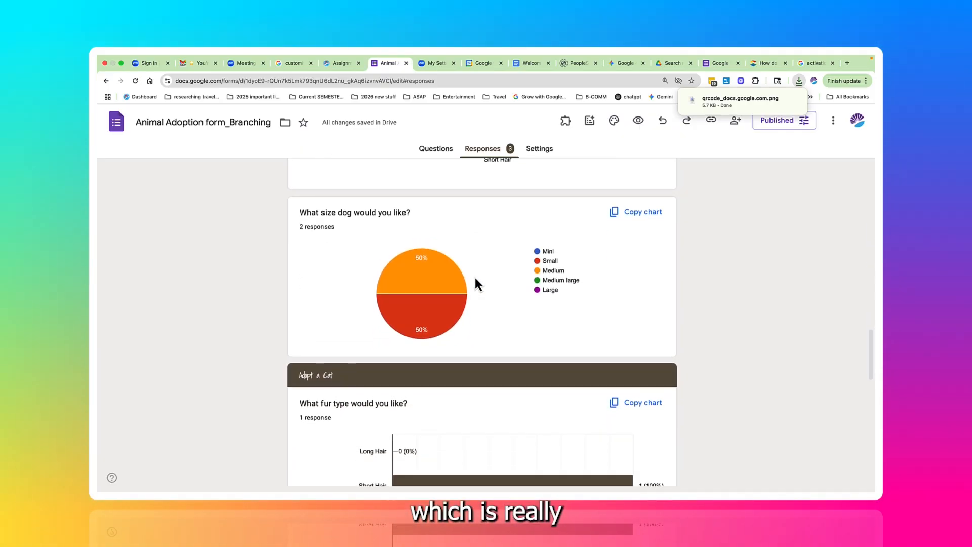
scroll(475, 284, down, 4)
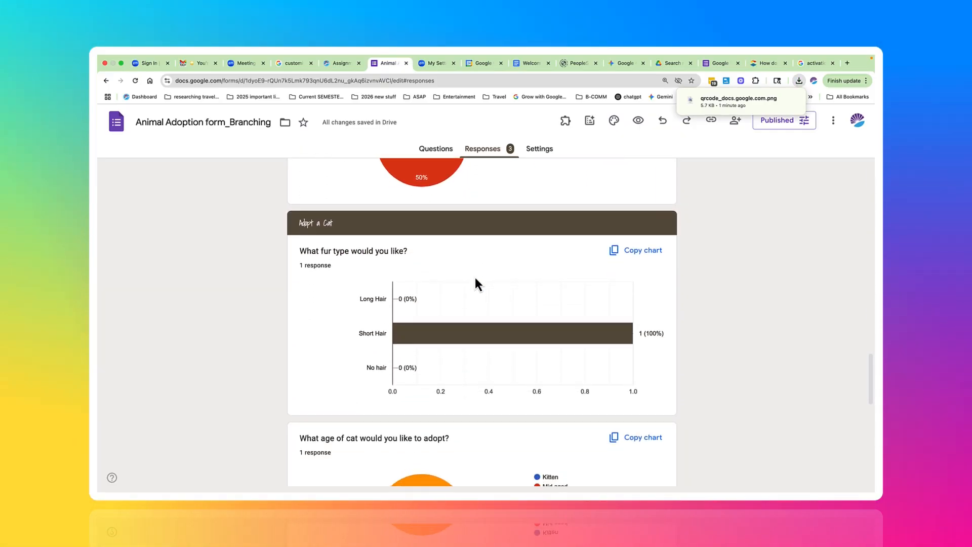
scroll(476, 279, down, 4)
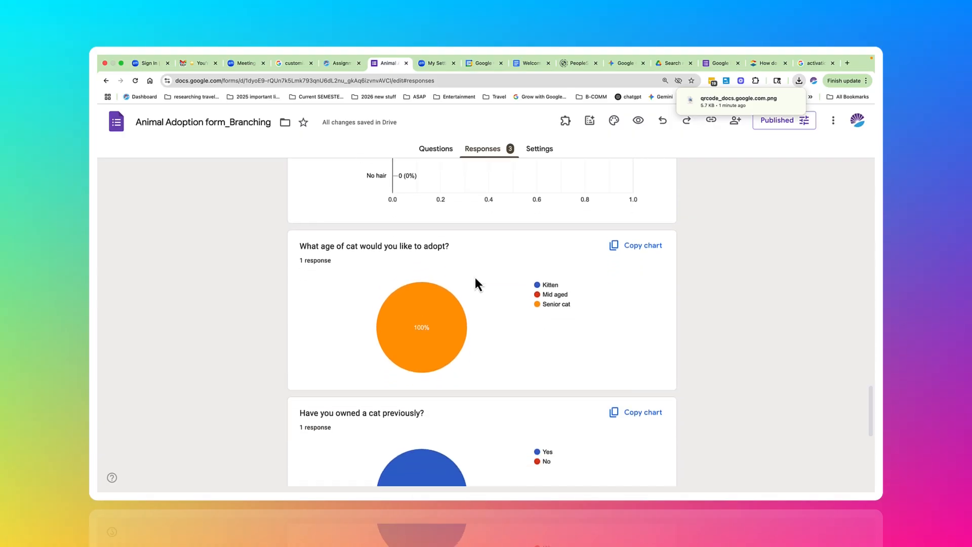
scroll(475, 283, down, 3)
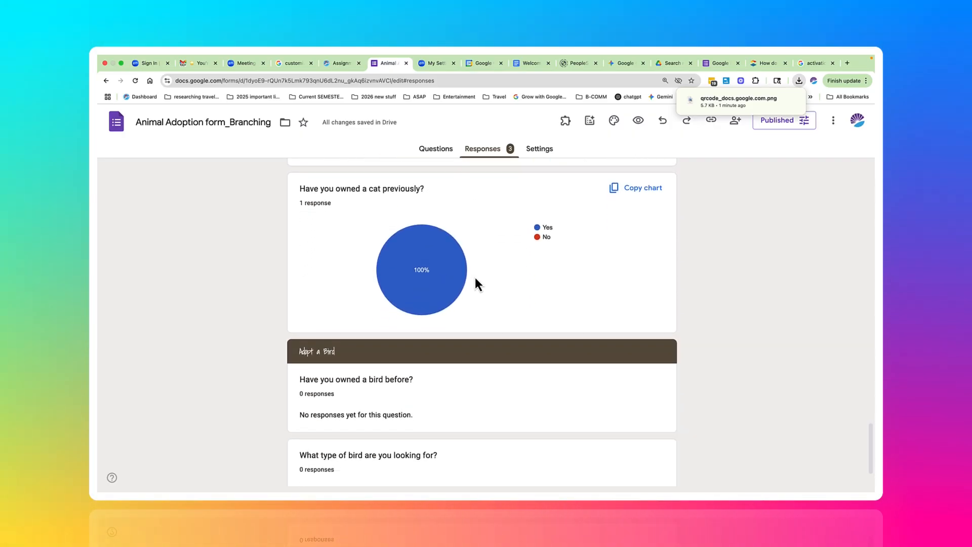
scroll(475, 284, down, 2)
Step: Link the form's responses to Google Sheets by creating a new spreadsheet with the suggested name
scroll(476, 279, up, 10)
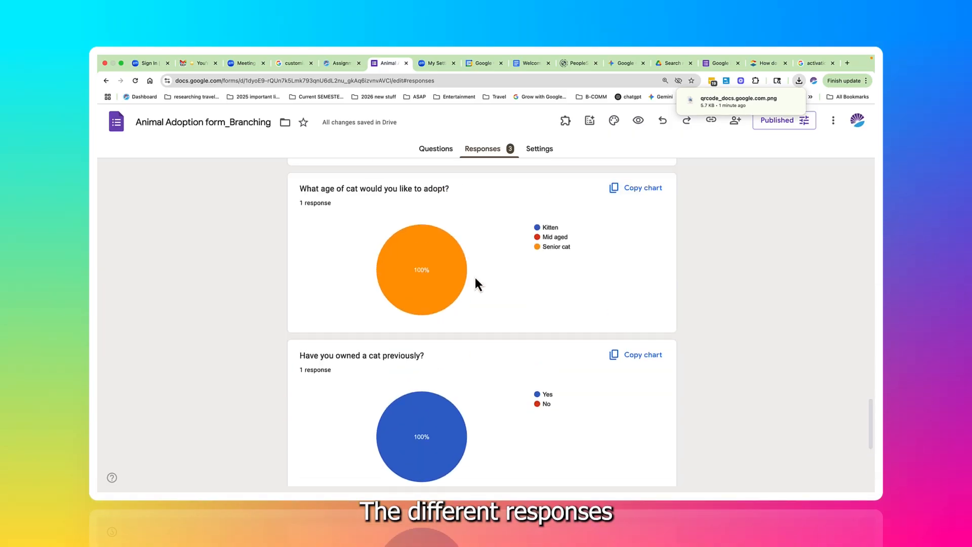
scroll(474, 277, up, 2)
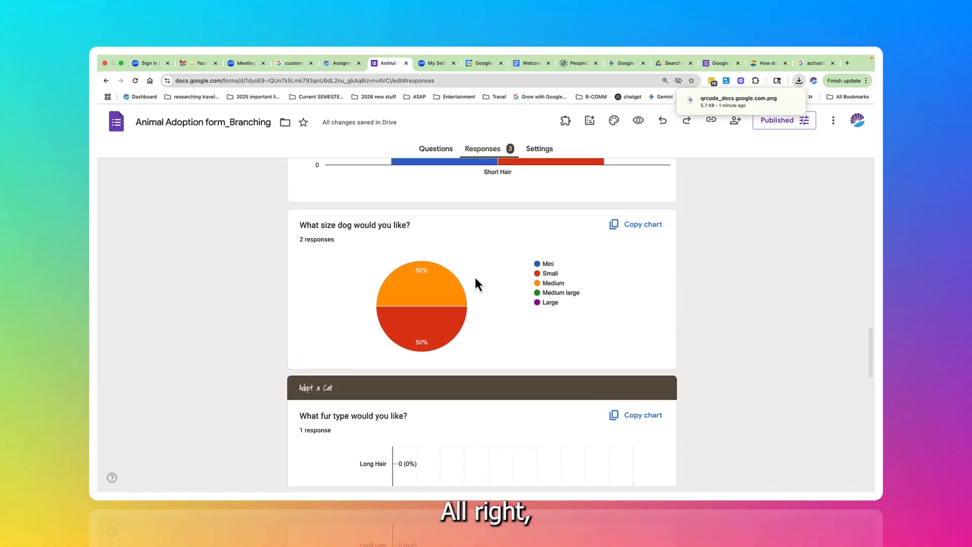
scroll(477, 281, up, 8)
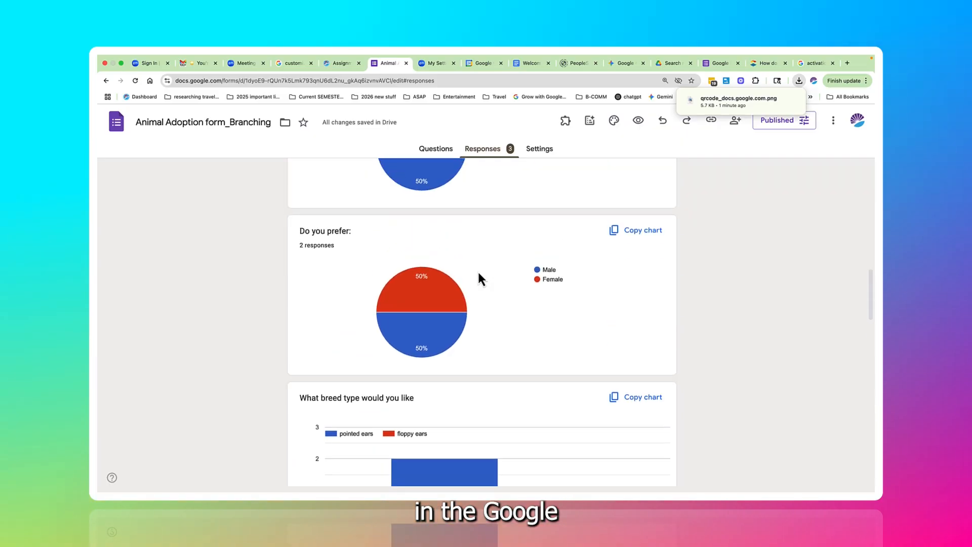
scroll(478, 273, up, 6)
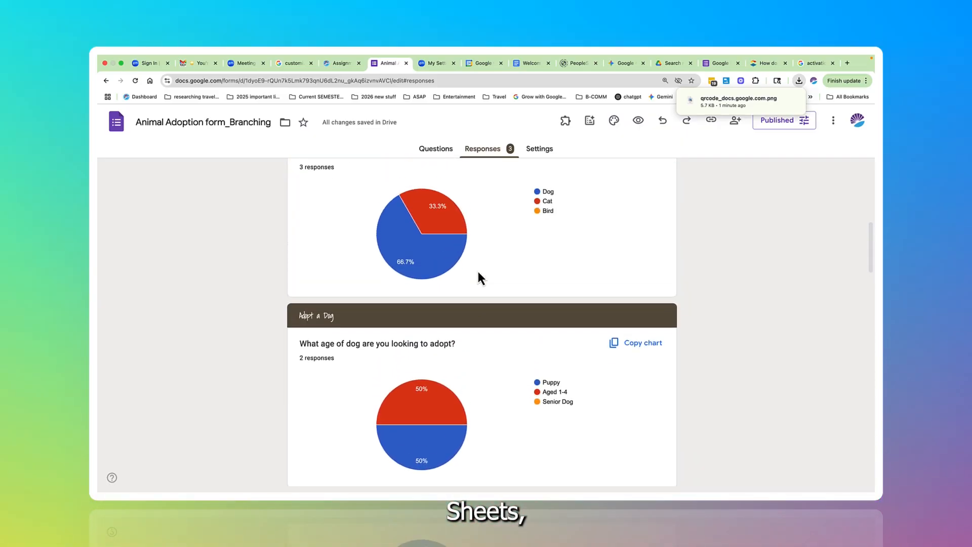
scroll(478, 274, up, 8)
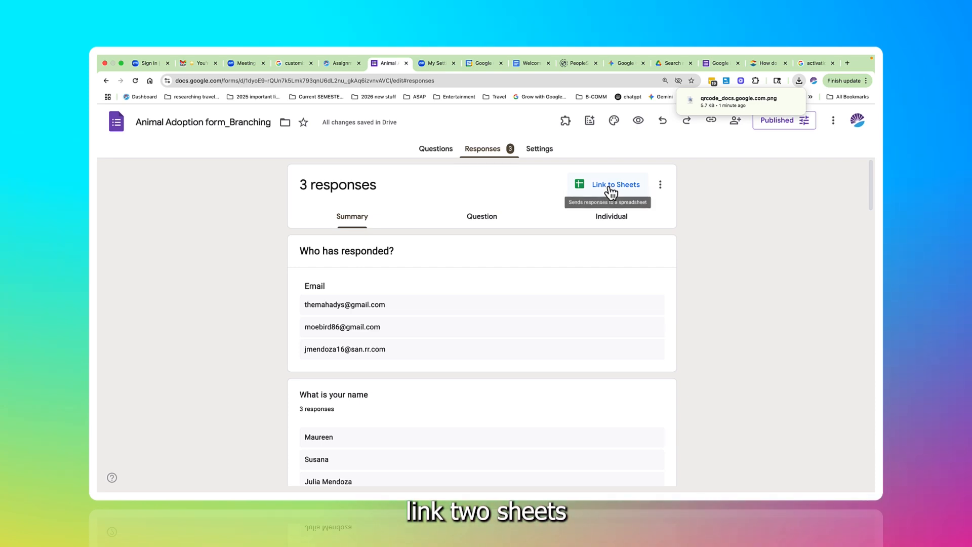
click(610, 195)
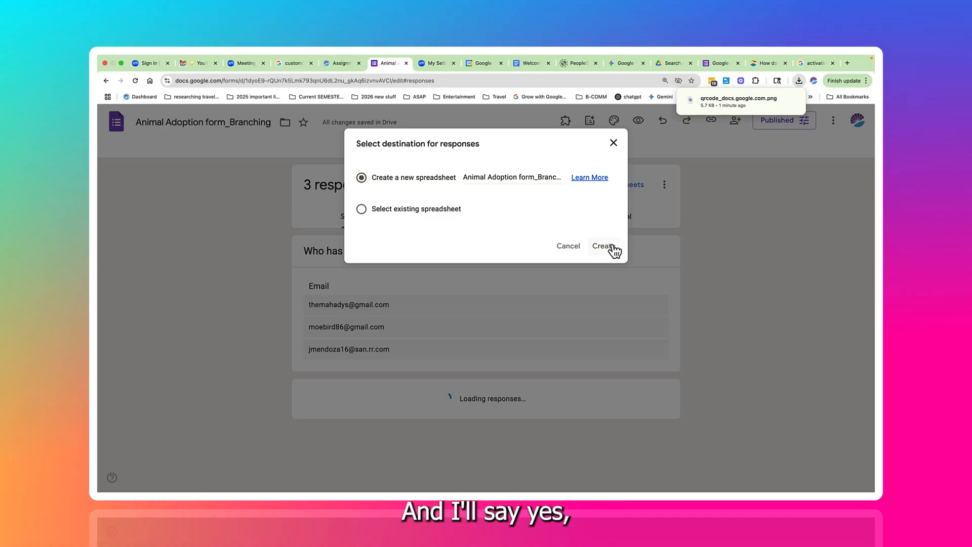
click(610, 247)
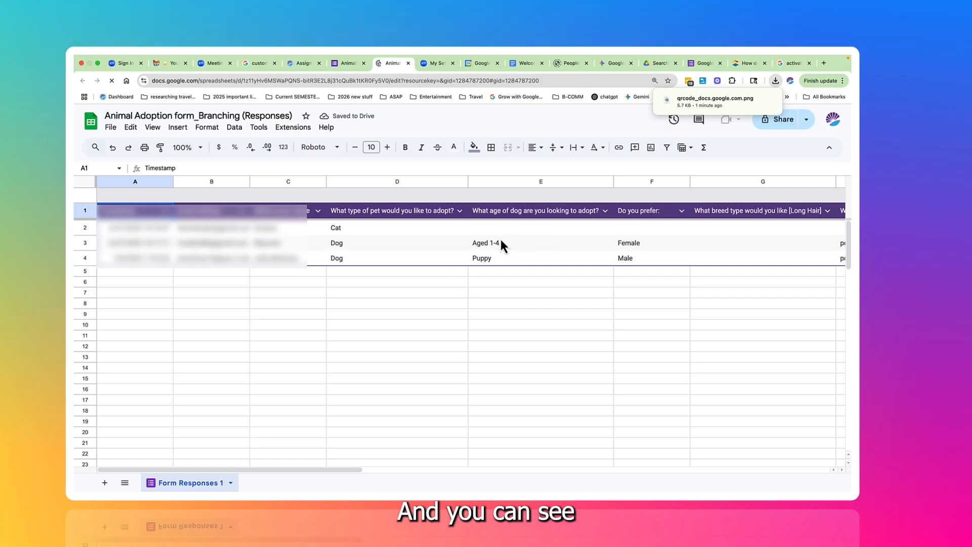
Step: Look through the answer columns of the responses spreadsheet, from the pet type question to the bird questions and back
scroll(480, 243, right, 4)
scroll(480, 240, right, 6)
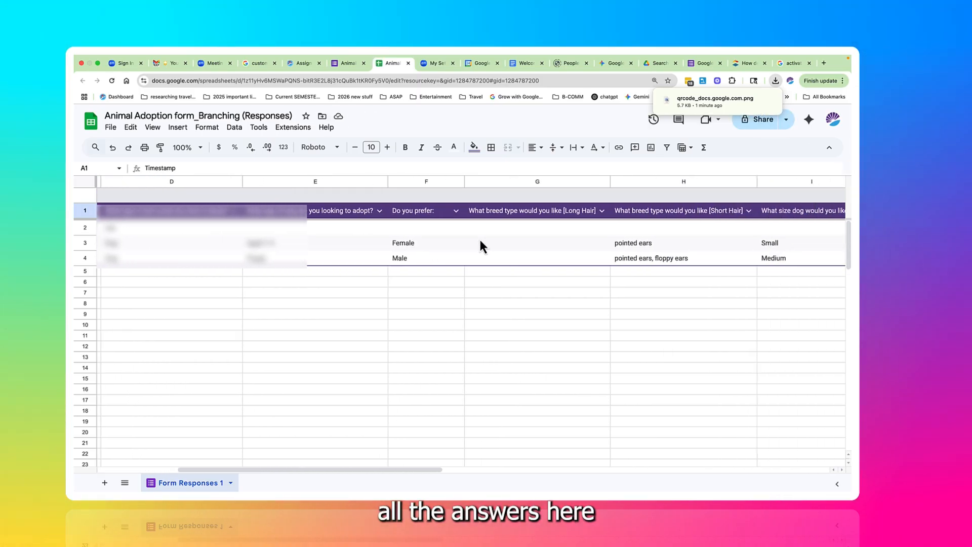
scroll(479, 240, right, 5)
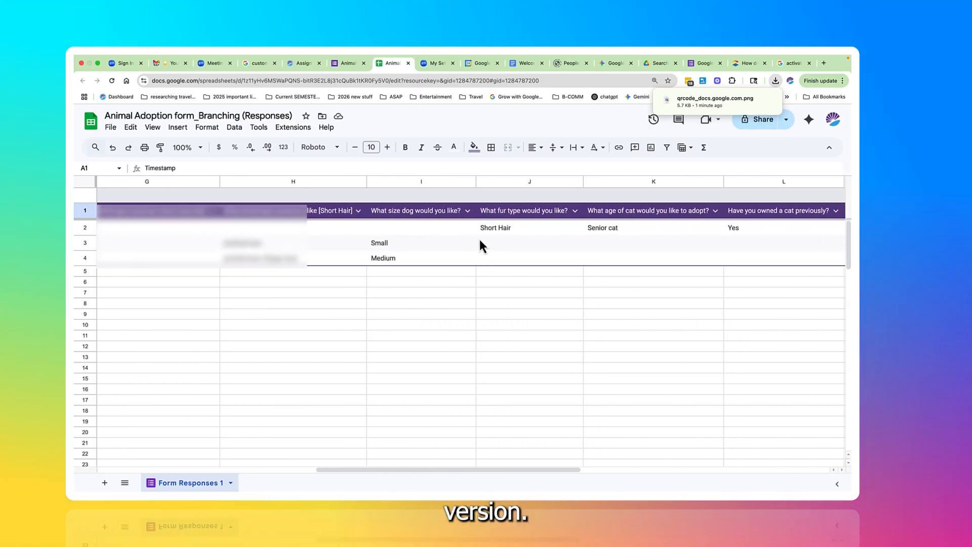
scroll(479, 246, right, 2)
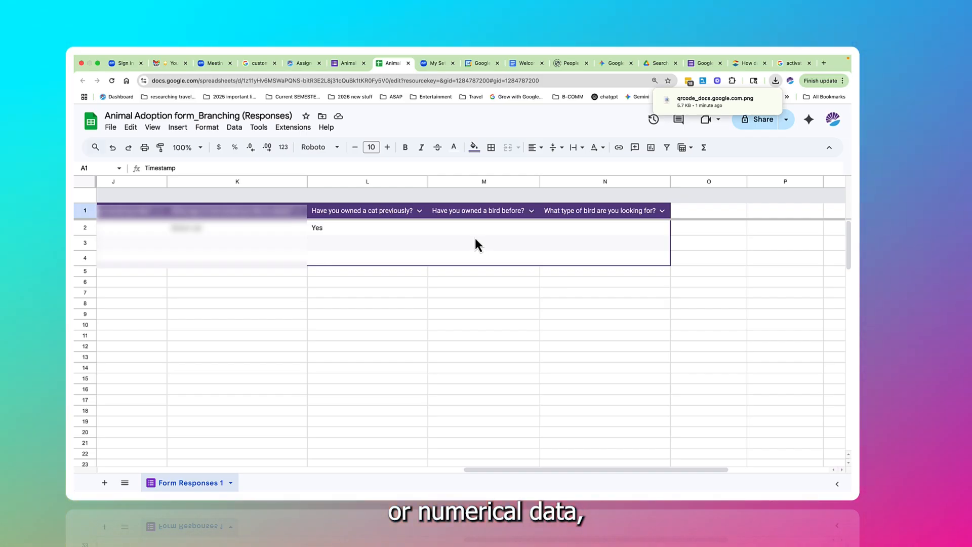
scroll(476, 240, left, 5)
scroll(475, 241, left, 1)
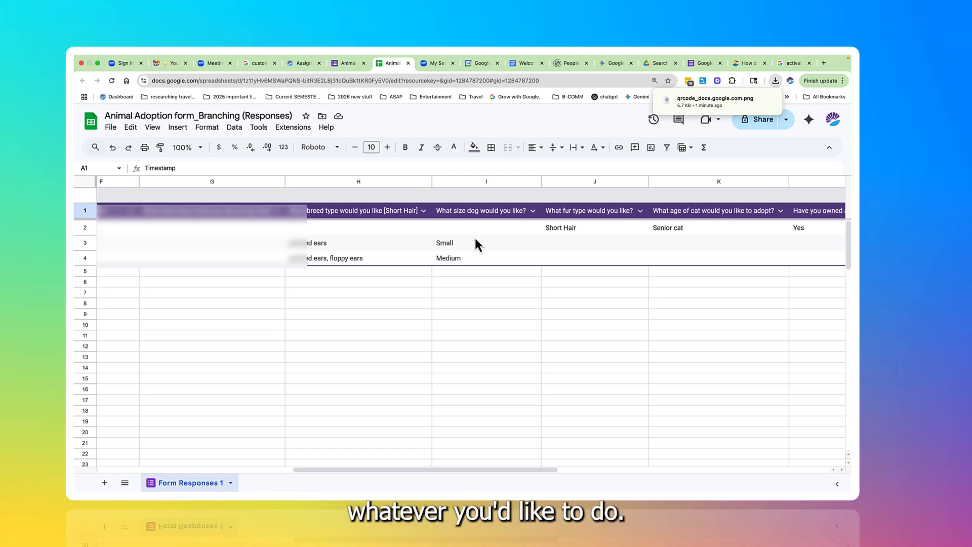
scroll(475, 240, left, 10)
scroll(475, 240, left, 1)
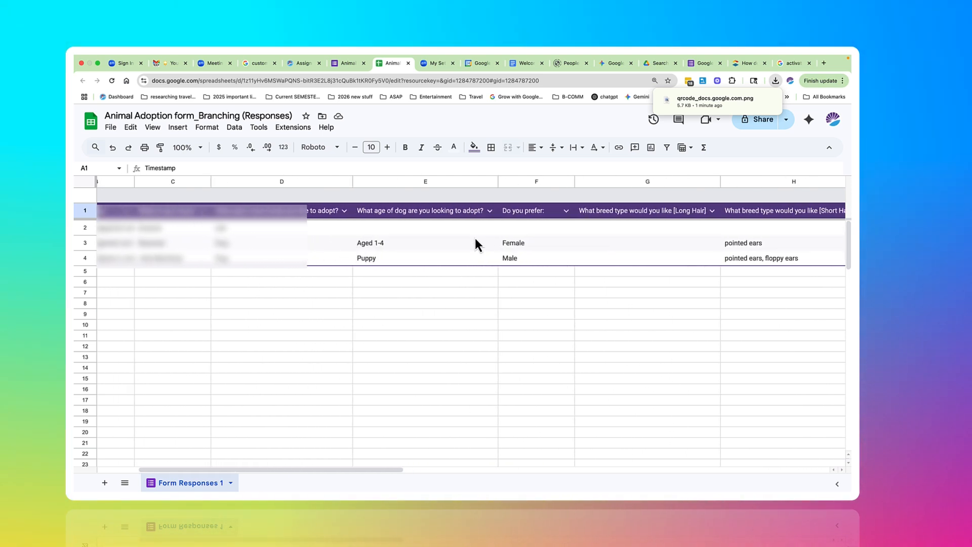
scroll(476, 240, right, 2)
scroll(475, 240, right, 1)
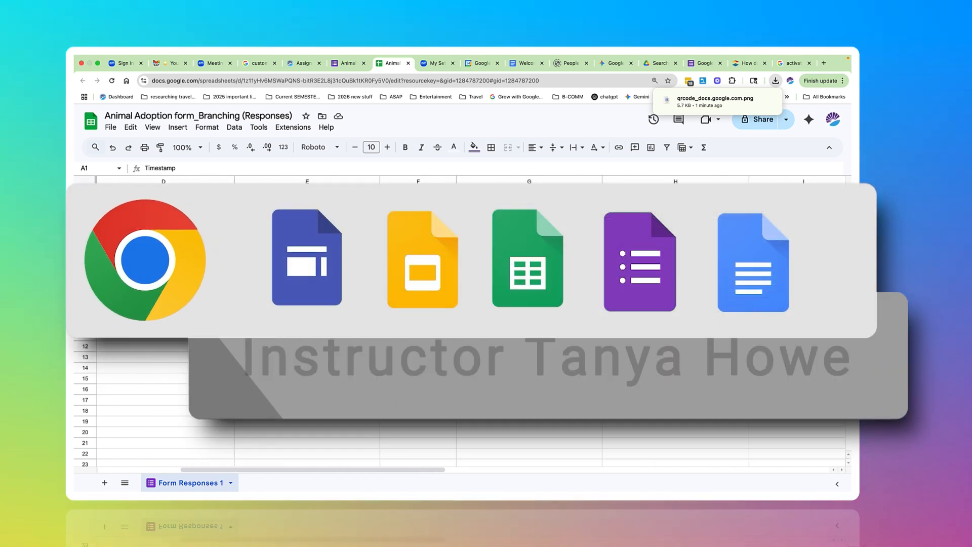